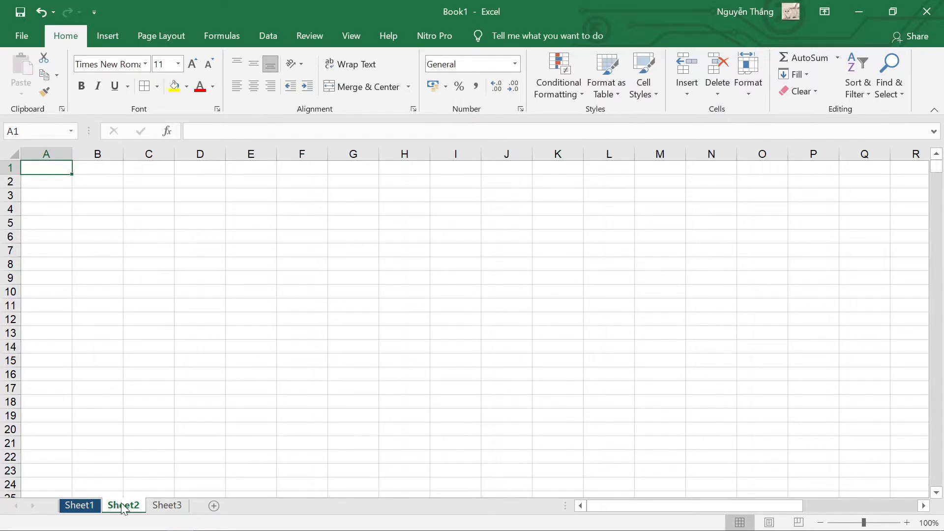
- Clear the old phone list from columns A–C on Sheet3, then add a new blank sheet
click(157, 509)
click(211, 332)
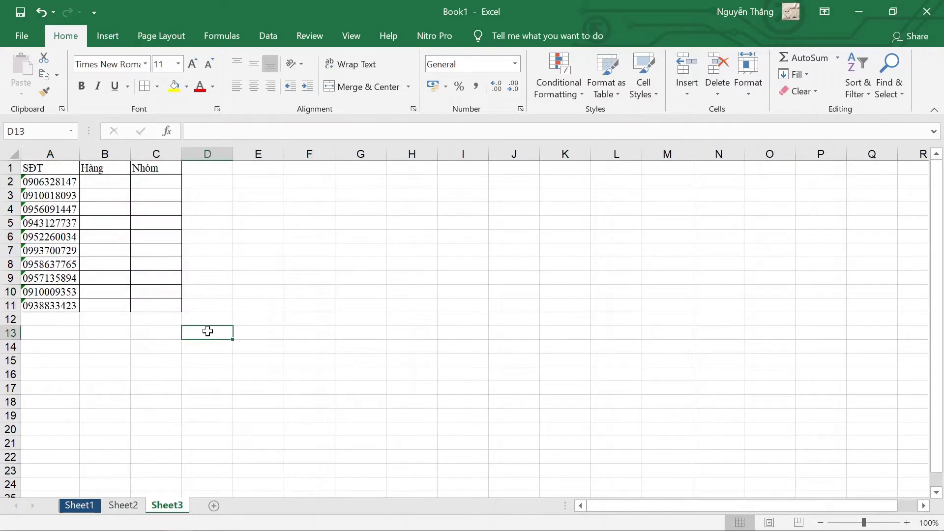
click(52, 155)
key(shift+Right)
key(shift+Right)
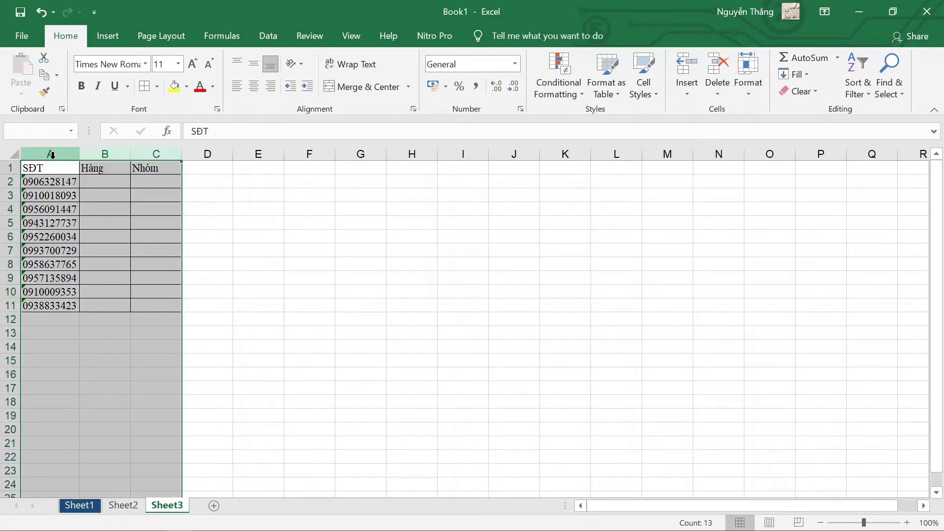
key(Delete)
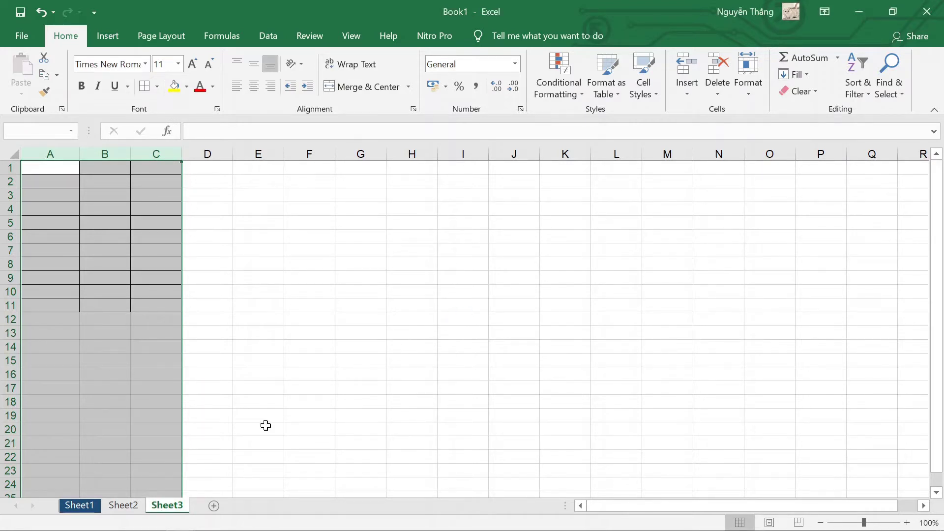
click(95, 506)
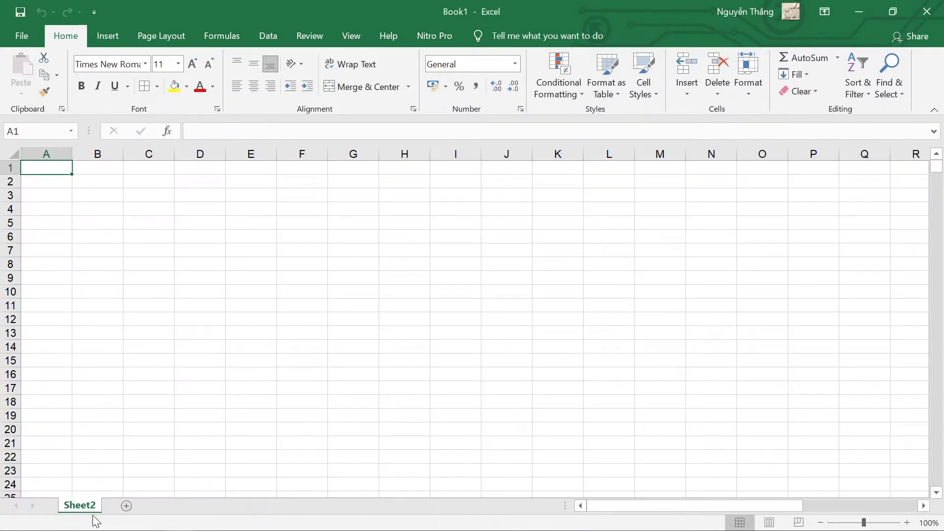
click(127, 506)
- Add another blank sheet and select all cells on Sheet2
click(170, 506)
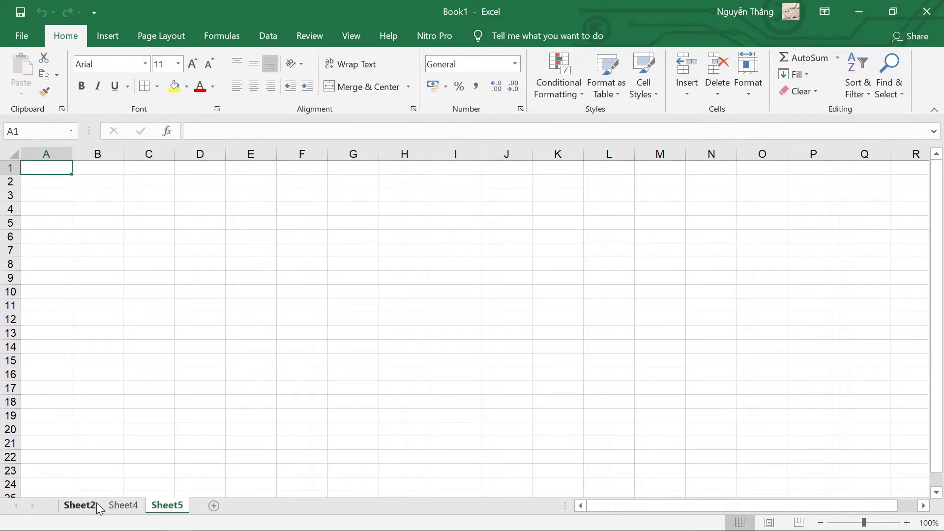
click(93, 505)
click(54, 150)
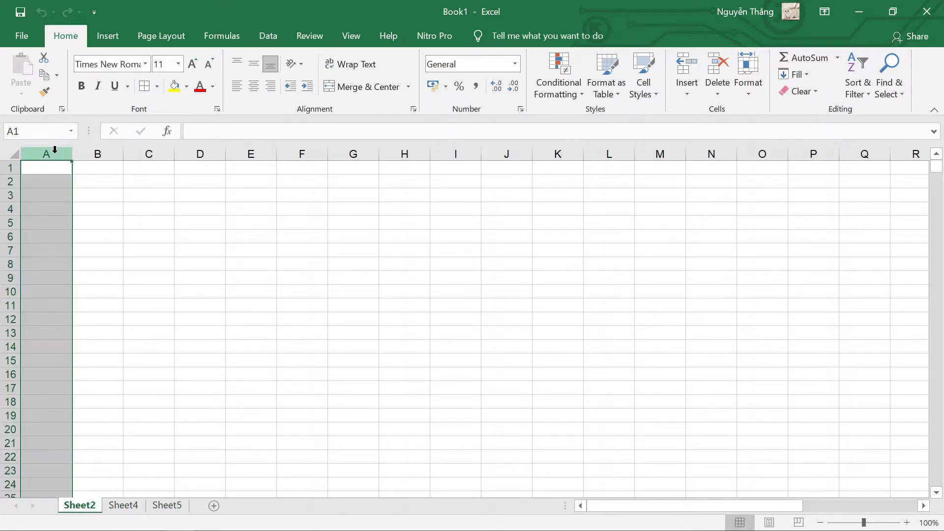
key(ctrl+a)
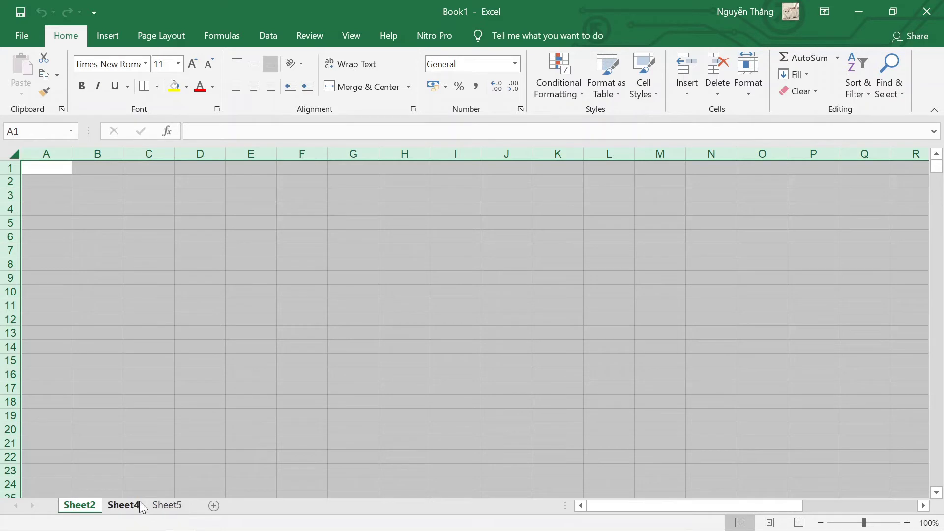
- Set the font of all of Sheet4 to Times New Roman
click(140, 505)
click(34, 152)
key(ctrl+a)
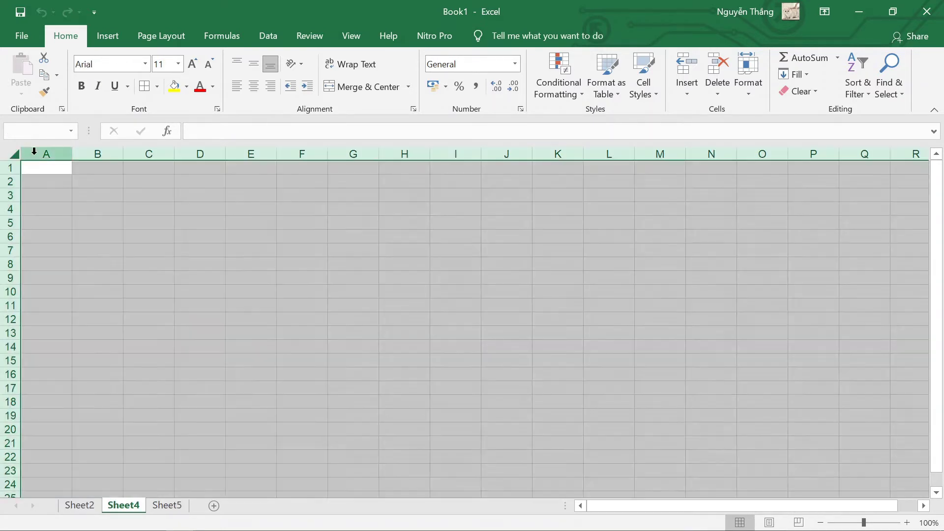
click(140, 64)
text(Times New Roman)
key(Return)
- Set the font of all of Sheet5 to Times New Roman
click(156, 507)
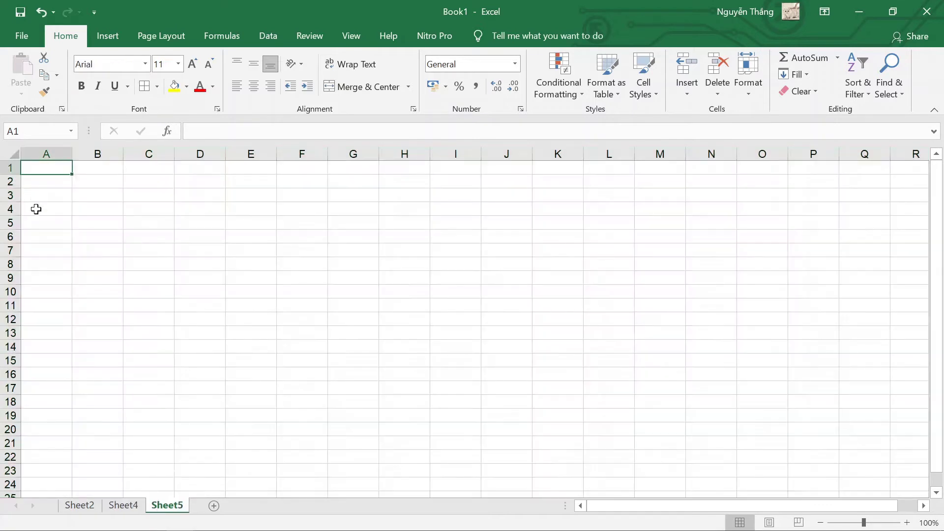
click(47, 156)
key(ctrl+a)
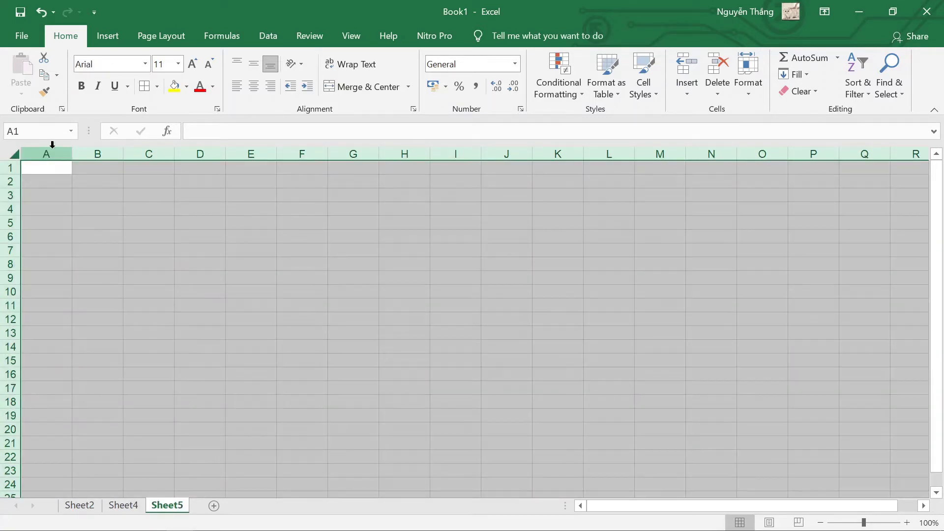
click(147, 65)
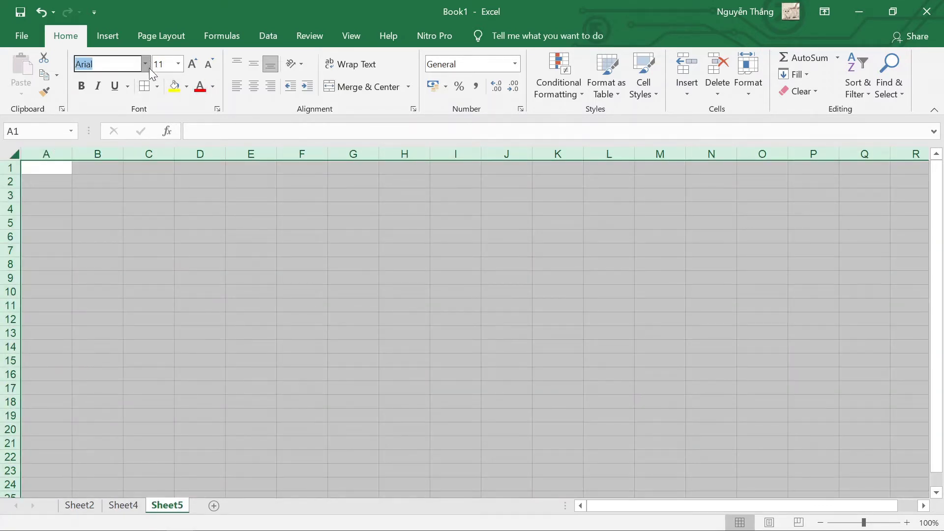
text(Times New Roman)
key(Return)
click(79, 506)
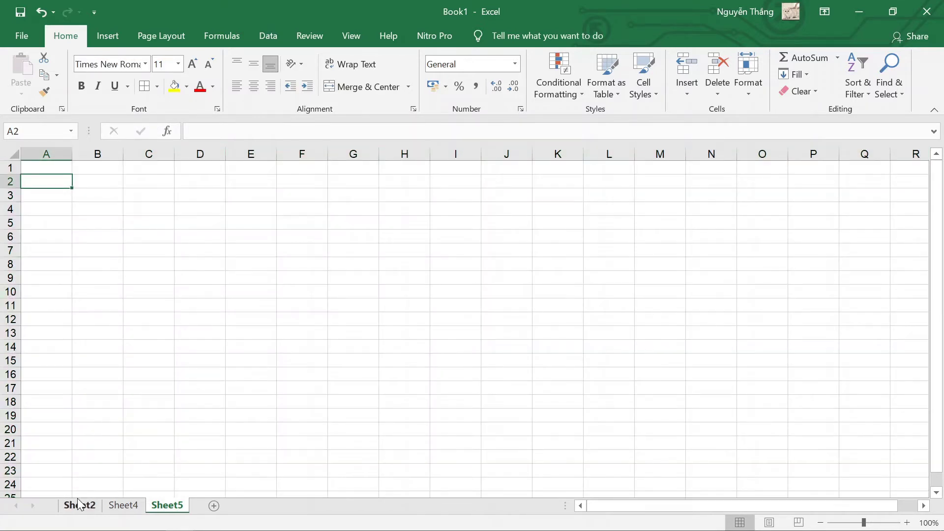
- Enter the STT header in A1, then Nhóm 1 and Nhóm 2, filled across to Nhóm 20 in column U
click(60, 170)
text(STT)
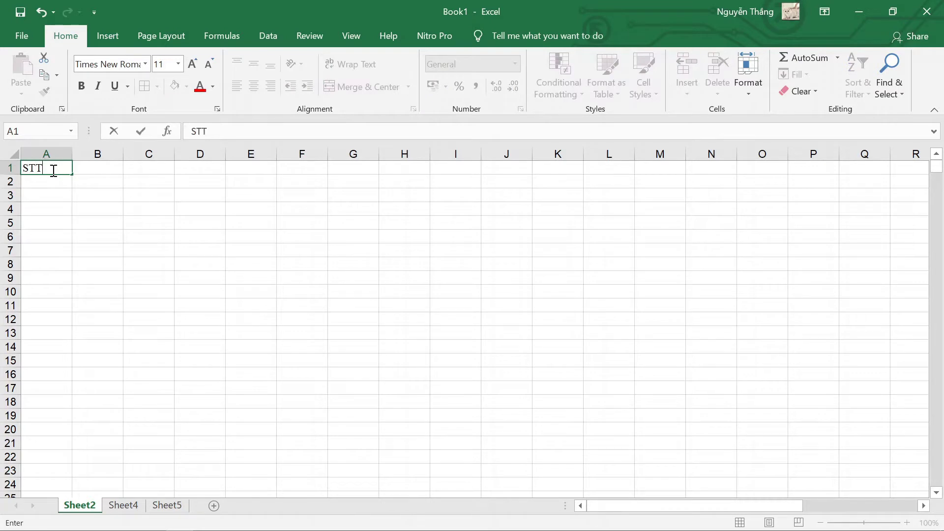
key(Tab)
text(N)
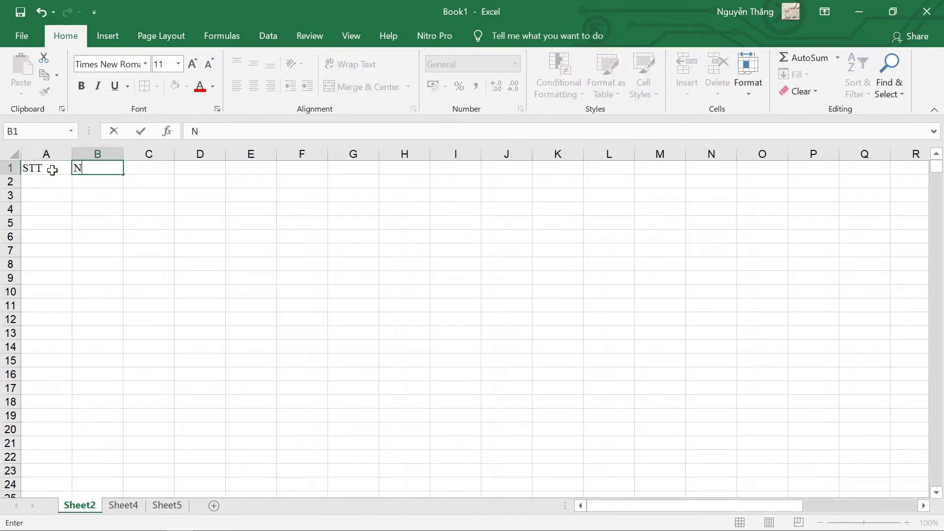
text(ho)
key(Tab)
text(Nh)
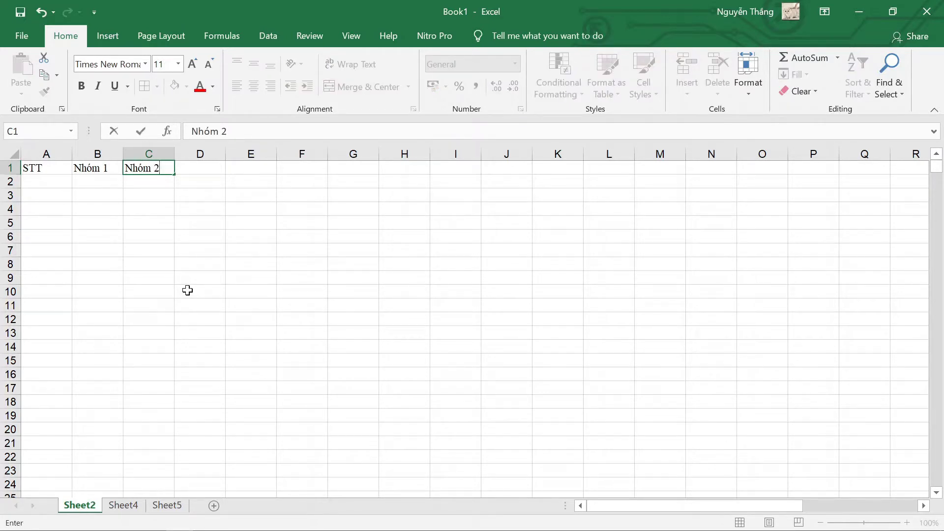
mouse_move(114, 168)
mouse_down()
mouse_move(167, 177)
mouse_move(870, 172)
mouse_up()
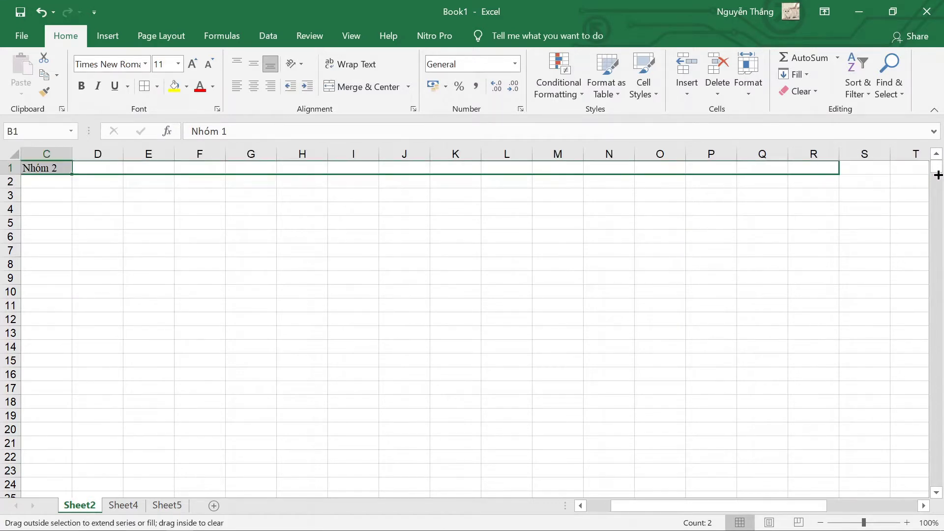
drag(890, 169, 854, 178)
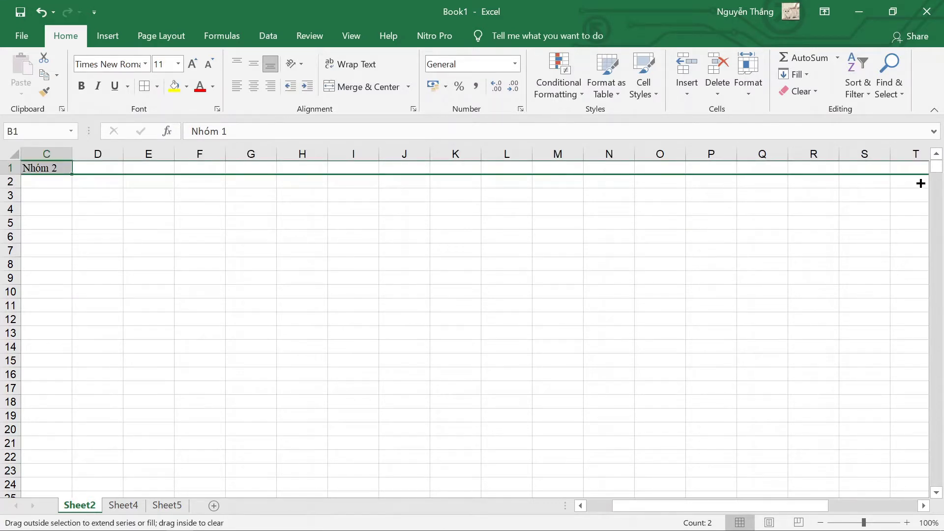
drag(854, 178, 874, 176)
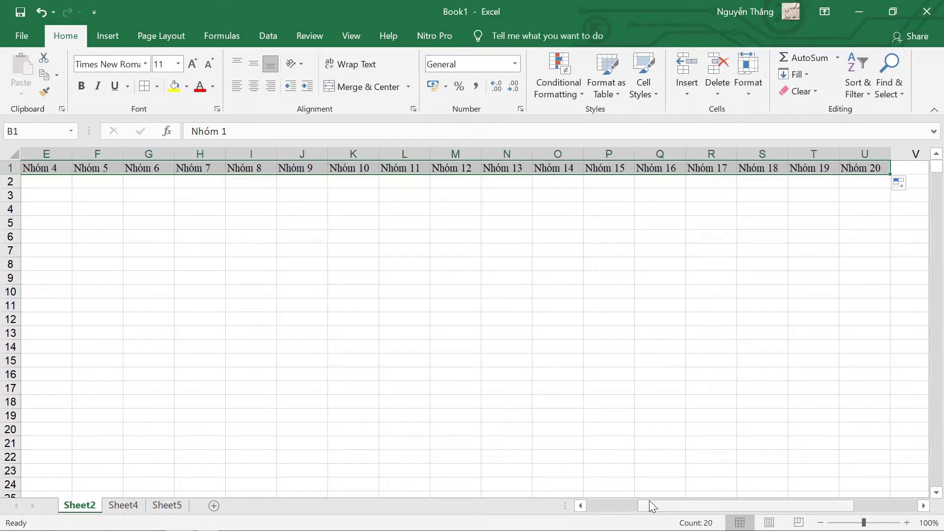
drag(648, 506, 525, 503)
- Start the STT numbering with 1 in cell A2, then select B2
click(54, 185)
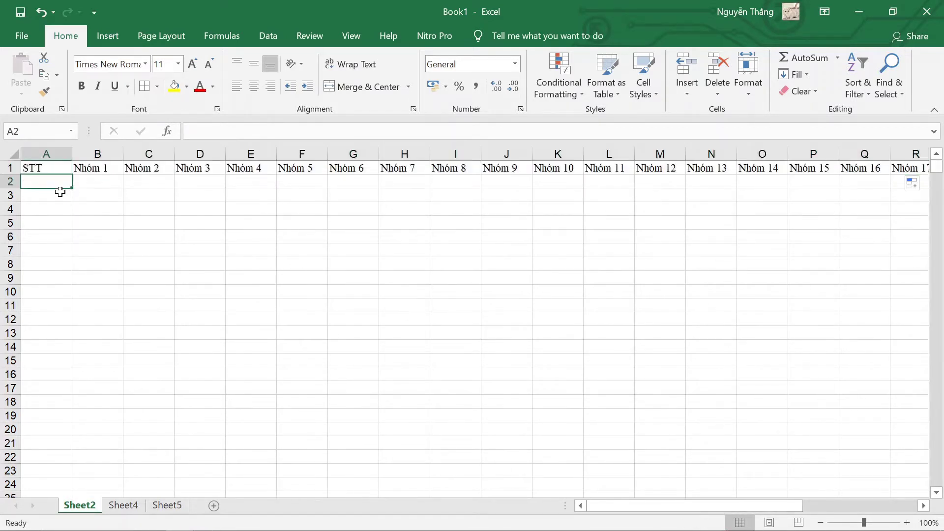
text(1)
click(84, 204)
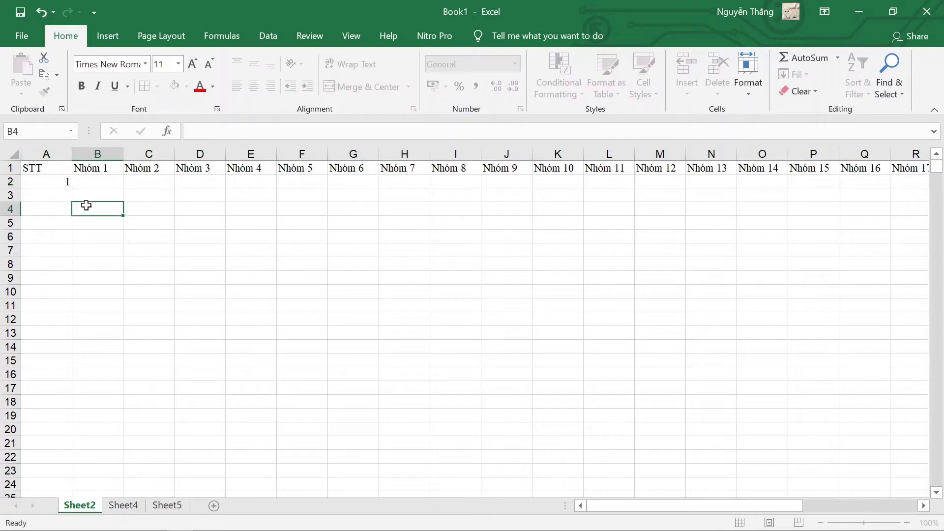
click(37, 183)
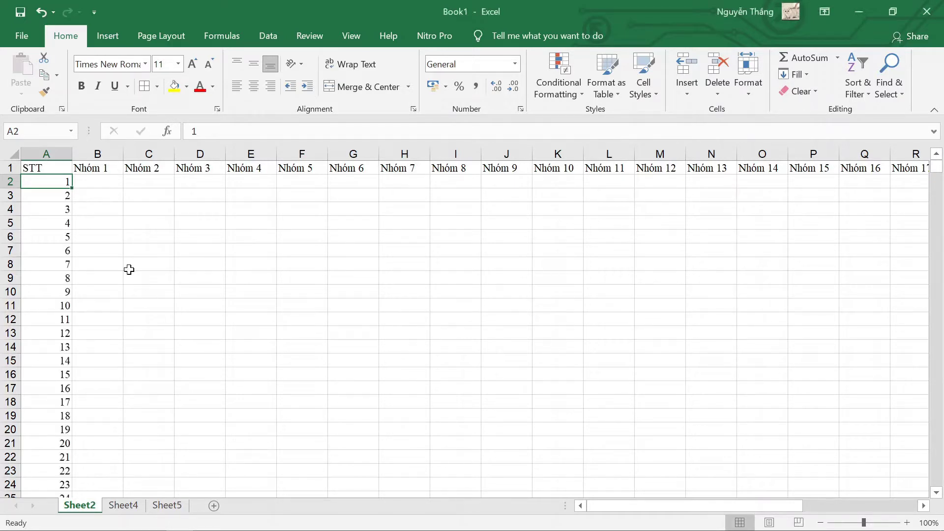
click(90, 182)
- Enter =0&RANDBETWEEN(900000000;999999999) in B2 and select it across to column U
text(=)
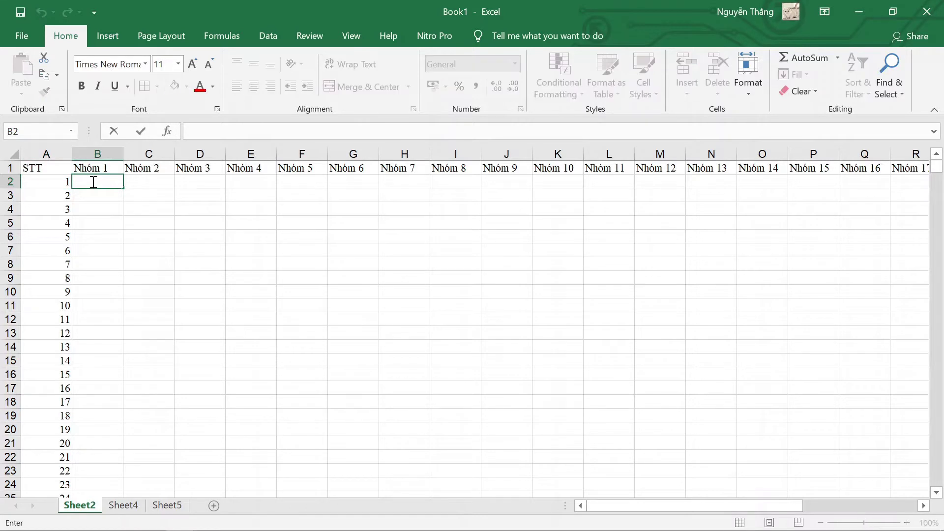
text(0&)
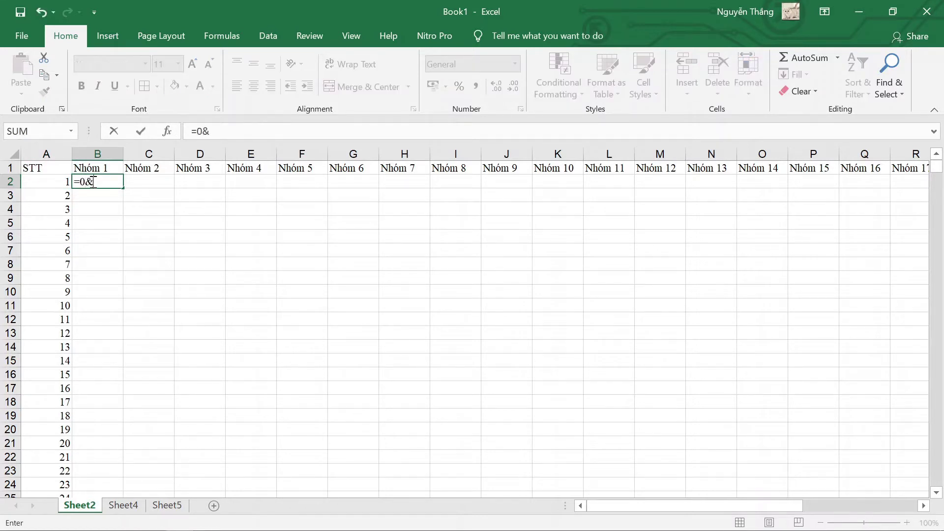
text(RAN)
text(DBETWEEN(900000000)
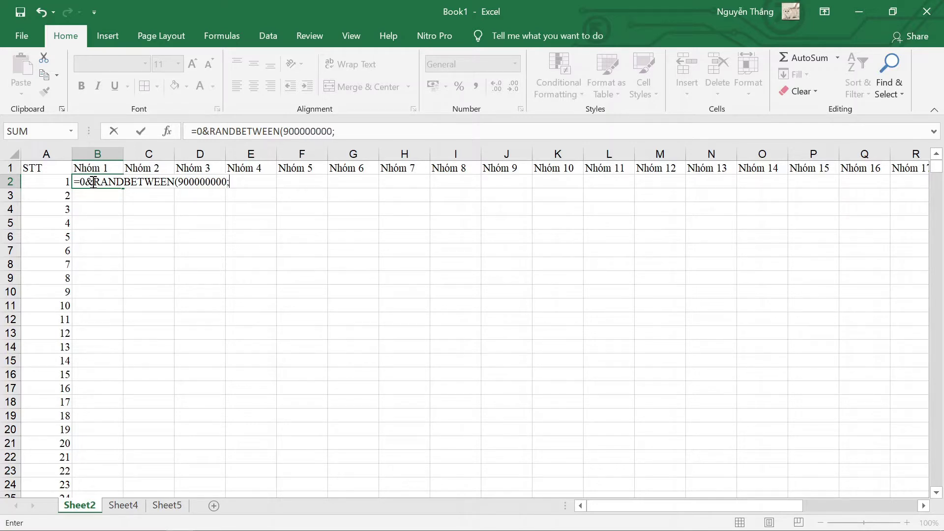
text(99999999)
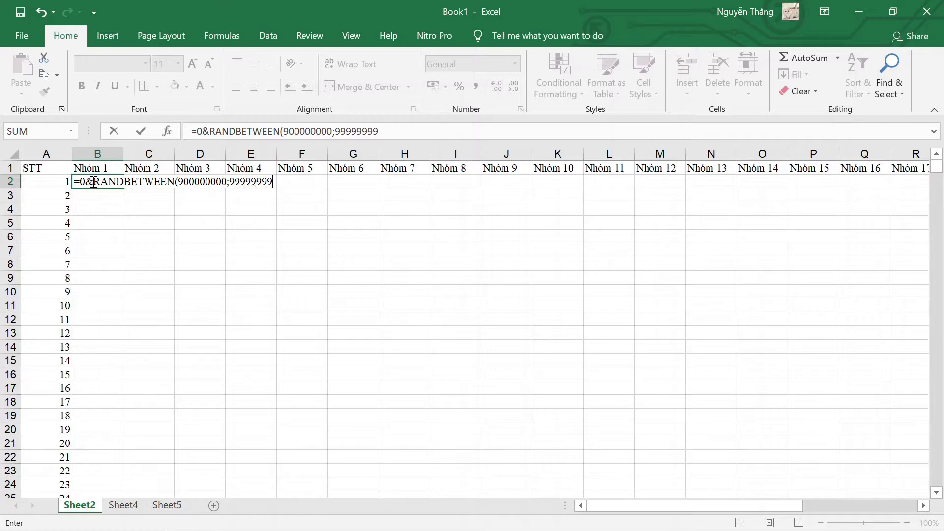
key(Return)
click(94, 183)
drag(123, 191, 867, 184)
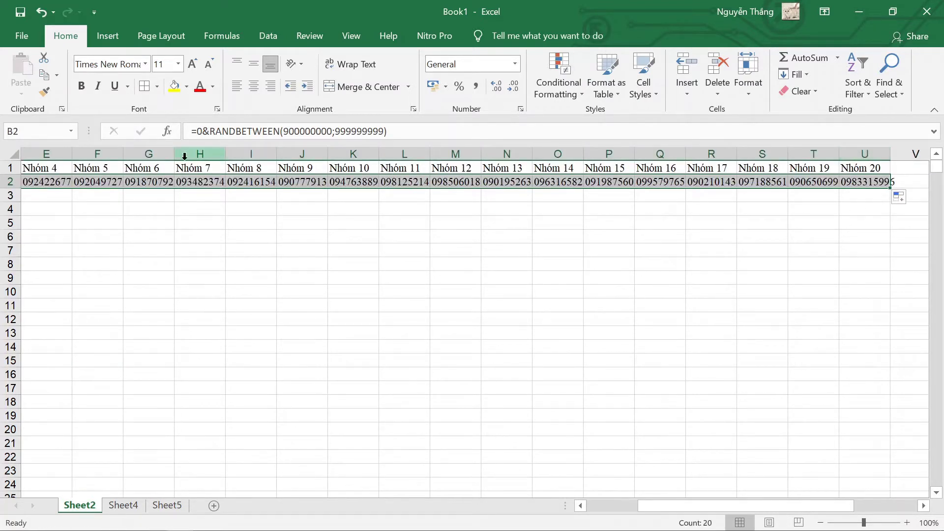
- Fill the random-number formula down the Nhóm columns from row 1001 up to row 2
key(Left)
key(ctrl+Down)
key(Right)
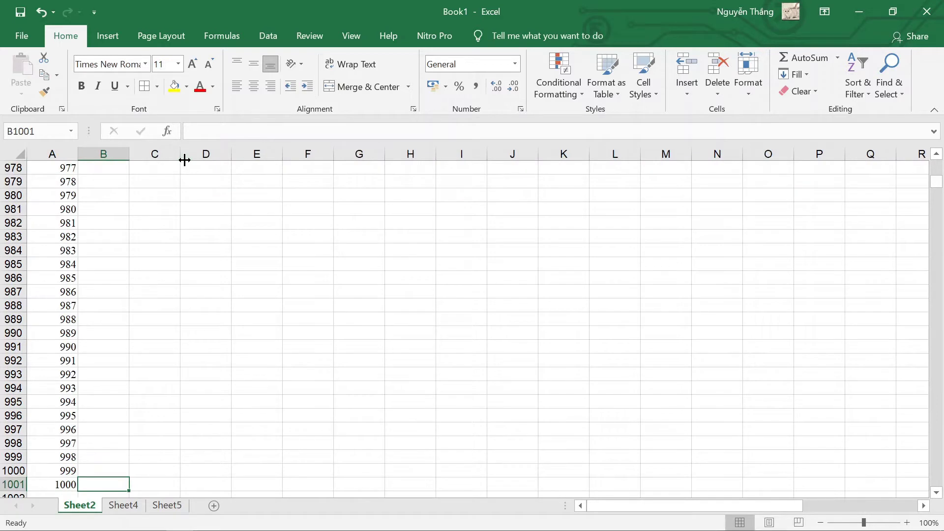
mouse_move(101, 486)
mouse_down()
mouse_move(940, 487)
mouse_move(870, 488)
mouse_up()
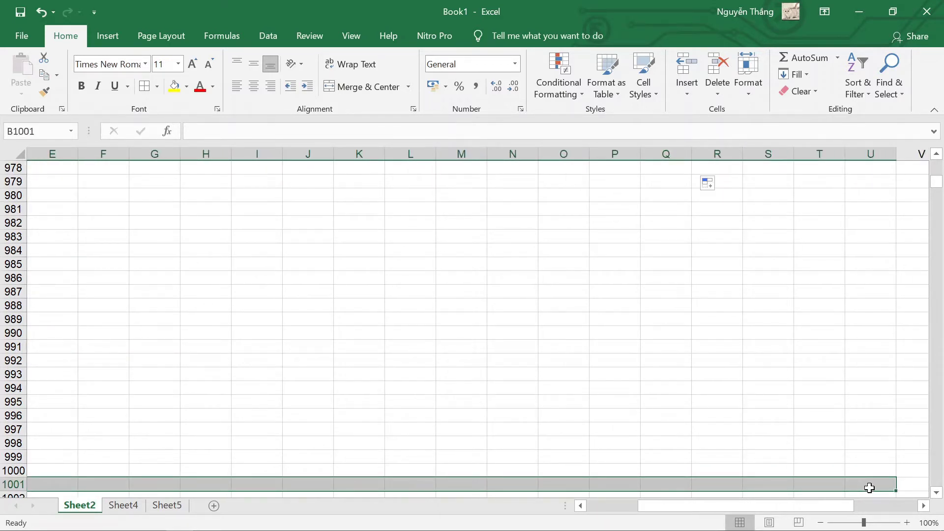
key(ctrl+shift+Up)
key(ctrl+d)
- Return to the top of the table and check the formula in cell E2
click(290, 415)
scroll(313, 424, up, 1)
key(ctrl+Up)
key(Left)
key(Left)
key(Left)
key(Left)
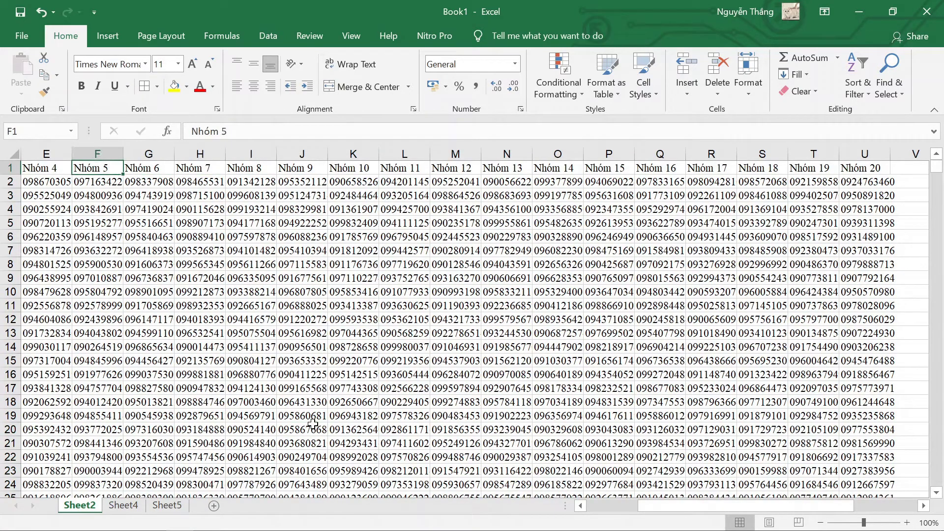
key(Left)
key(Down)
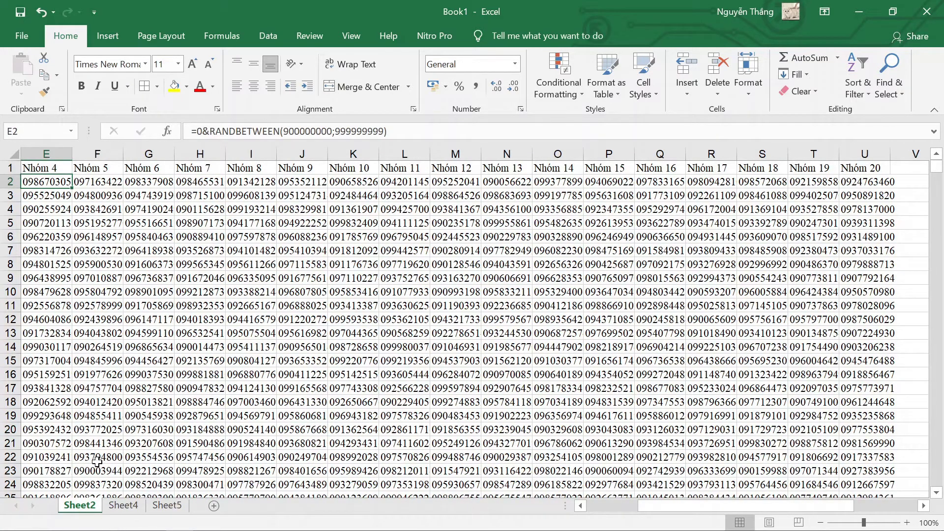
drag(729, 505, 678, 505)
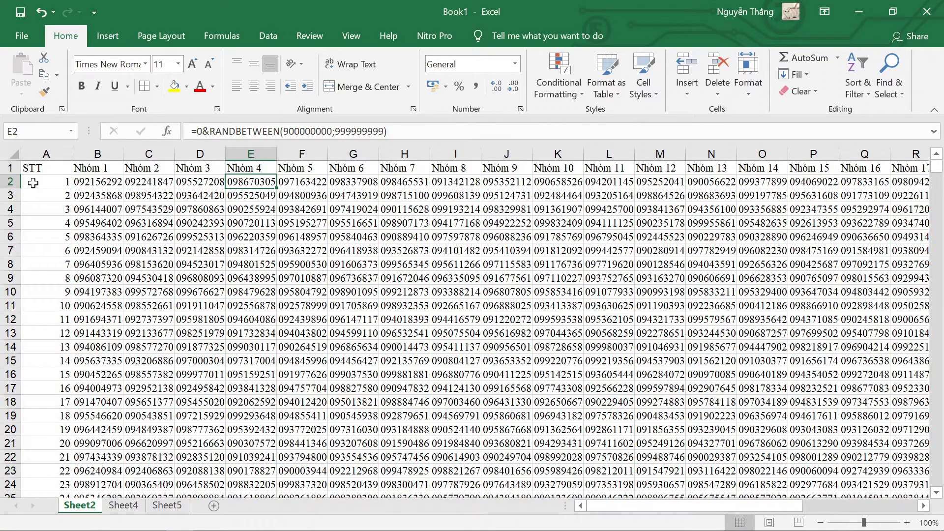
- Copy the whole Sheet2 phone-number table and paste it into Sheet4 at A1
click(36, 168)
key(ctrl+shift+Right)
key(ctrl+shift+Down)
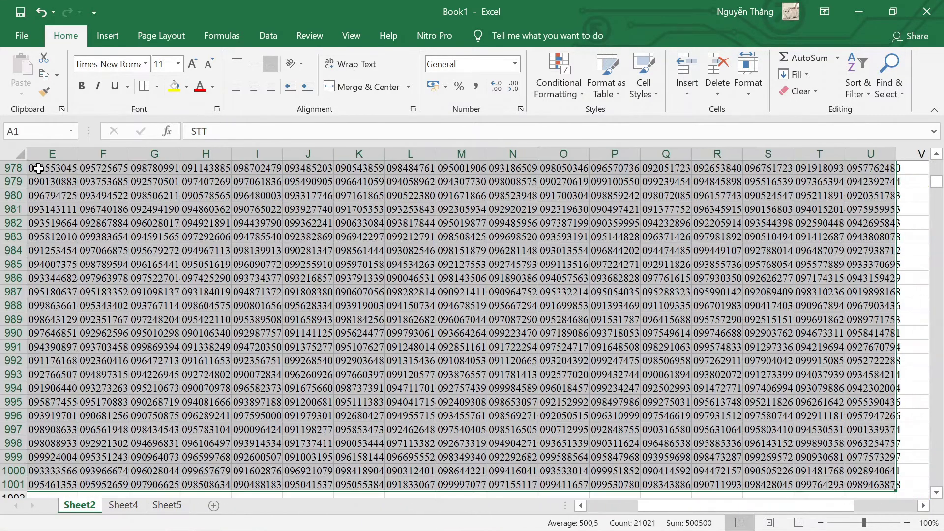
key(ctrl+c)
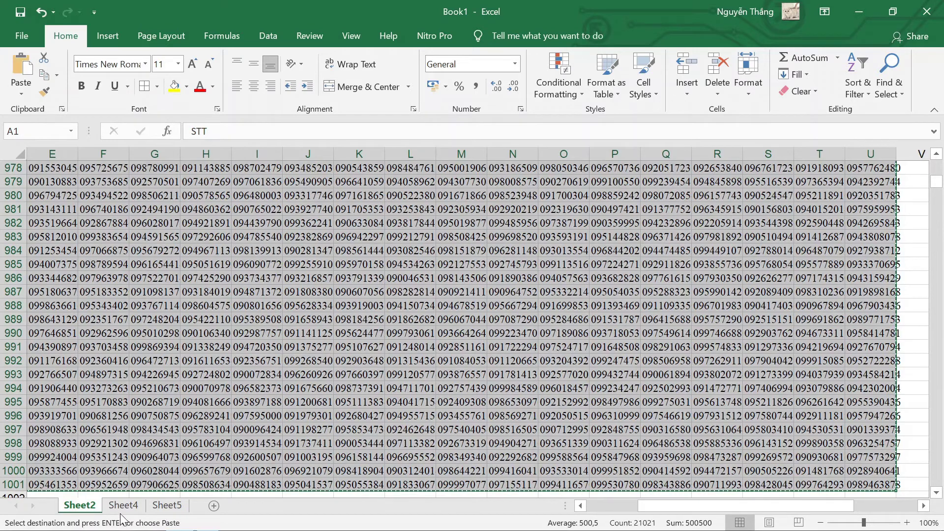
click(123, 506)
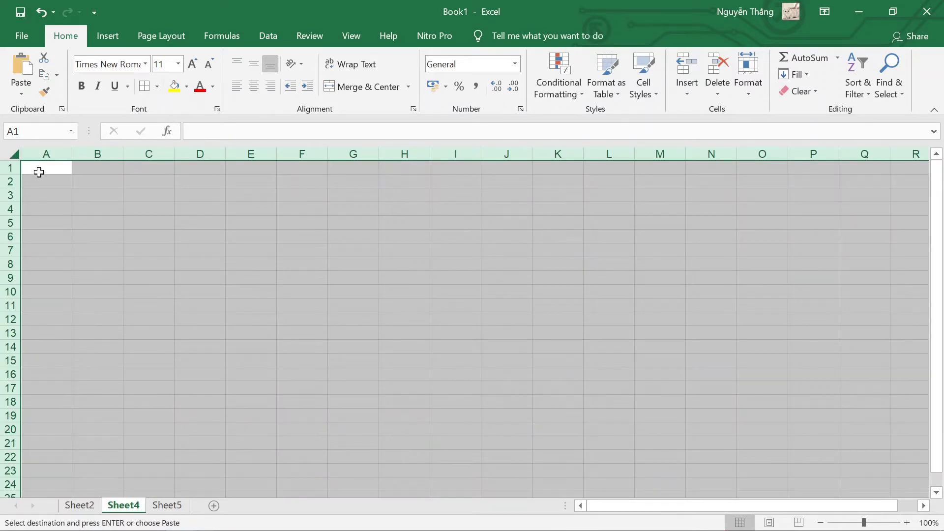
click(38, 170)
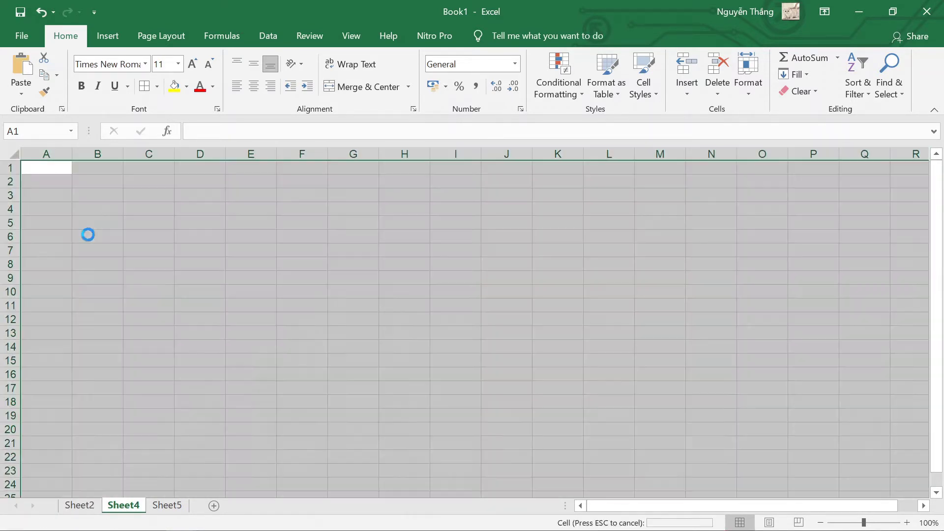
key(Down)
key(Right)
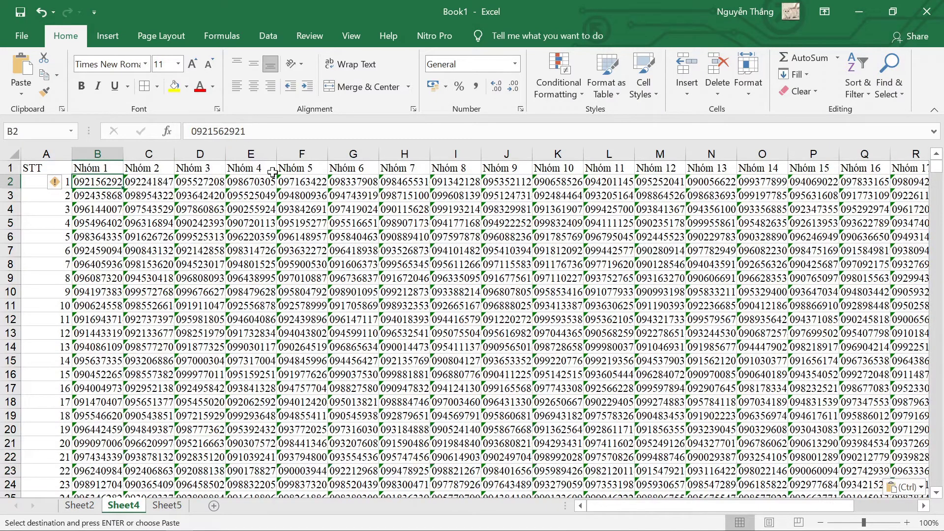
key(ctrl+Right)
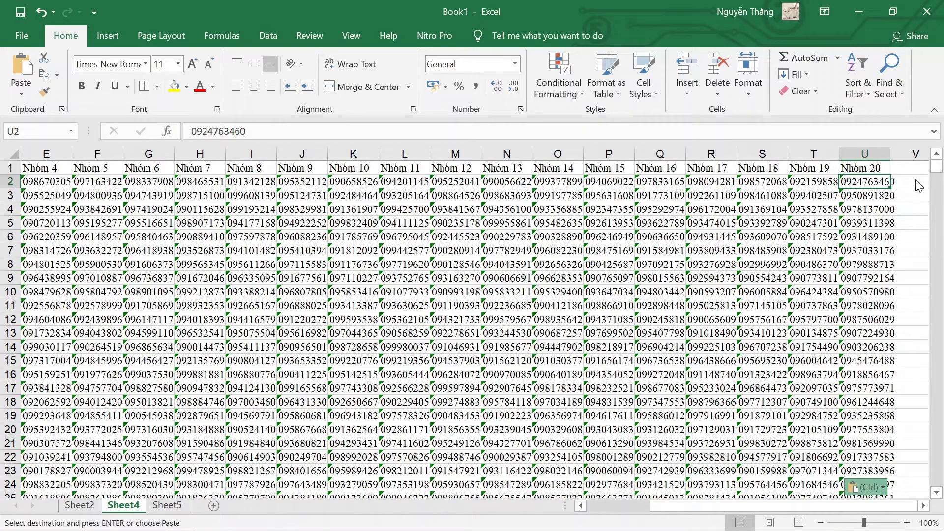
- On Sheet5, start typing the SĐT header in cell A1
click(170, 507)
click(41, 167)
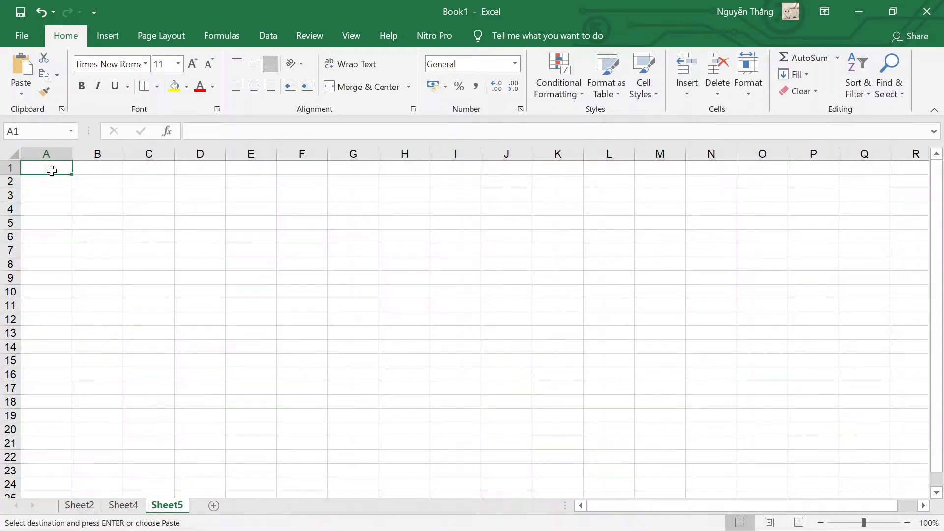
double_click(53, 171)
text(STT)
key(BackSpace)
key(BackSpace)
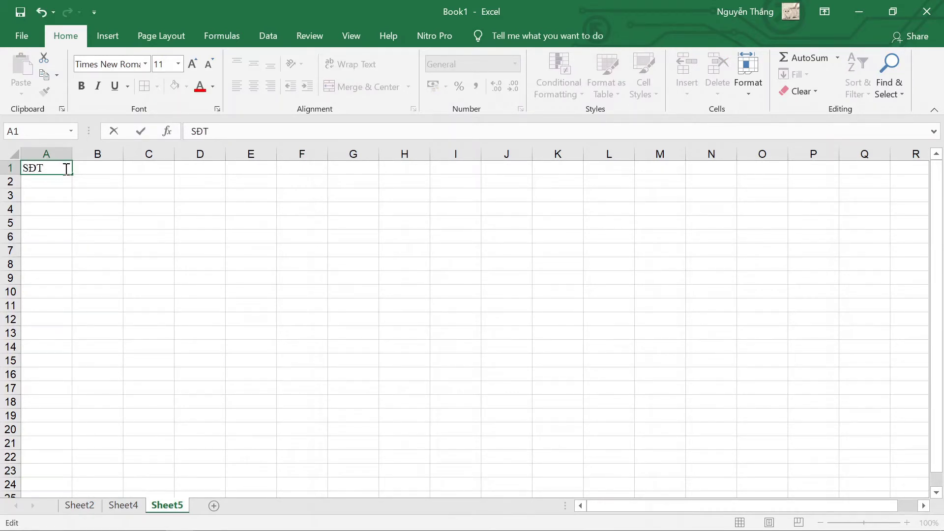
- Enter the headers Hàng in B1 and Nhóm in C1 beside SĐT
click(85, 172)
double_click(86, 167)
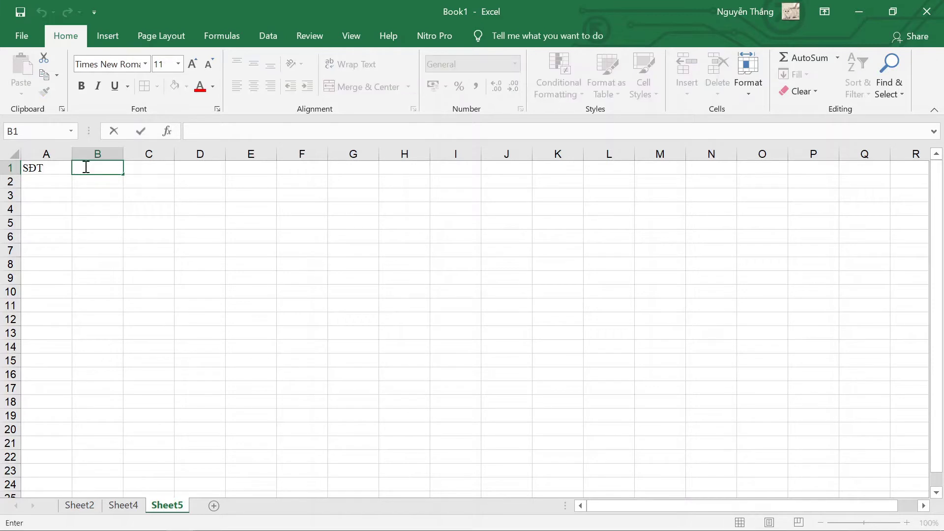
text(Han)
key(Tab)
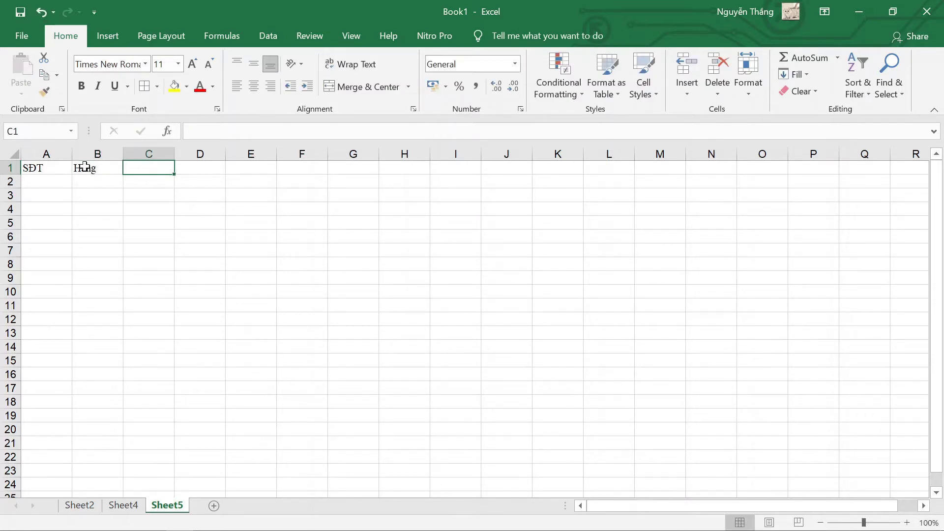
text(Nho)
click(84, 167)
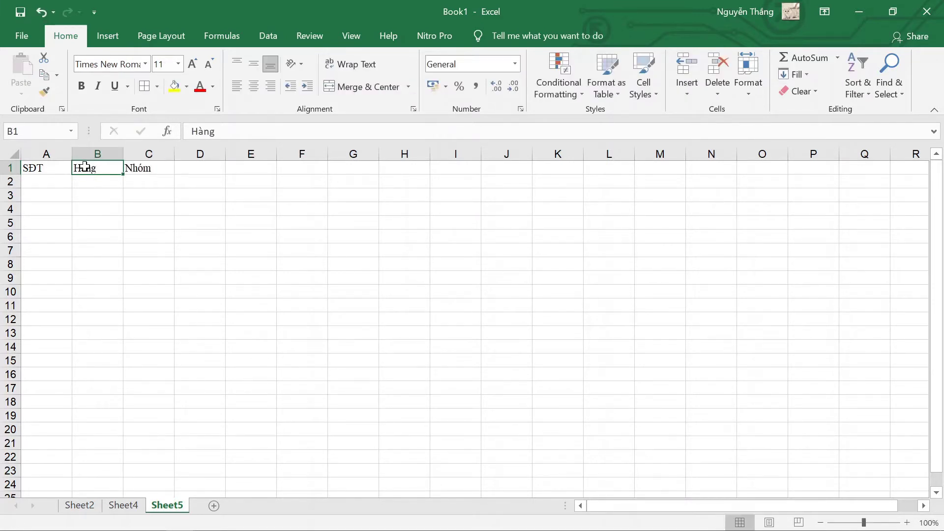
click(40, 181)
- Copy the phone numbers from Sheet4 J13 and H15 into Sheet5 A2 and A3
click(123, 506)
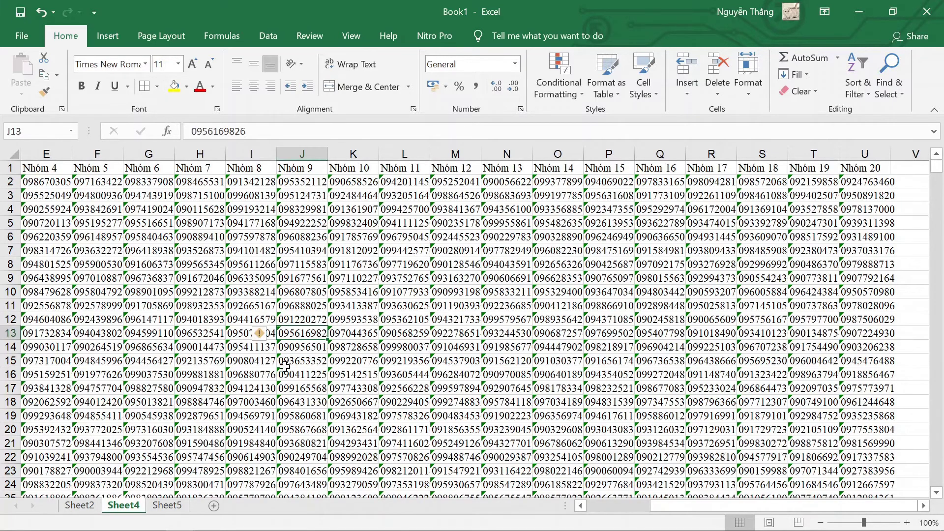
key(ctrl+c)
click(168, 506)
key(ctrl+v)
click(123, 506)
click(199, 361)
key(ctrl+c)
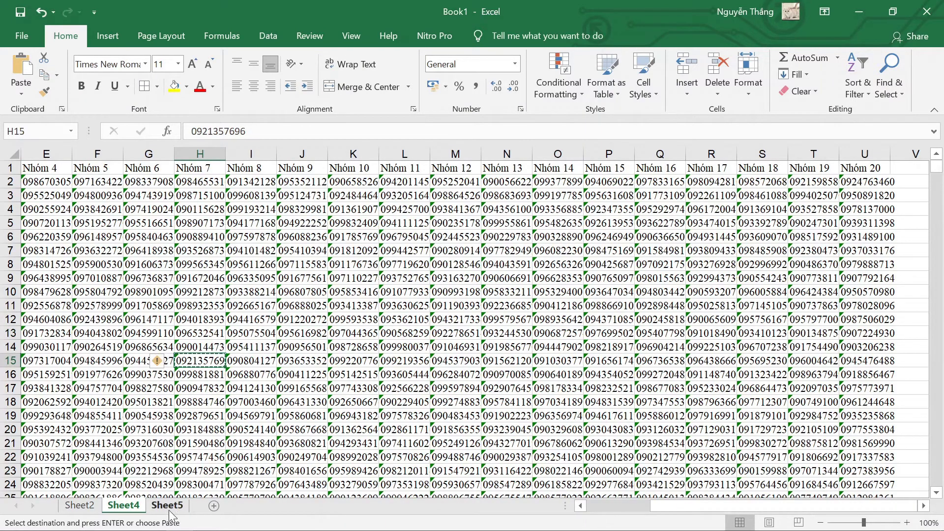
click(167, 506)
click(58, 197)
key(ctrl+v)
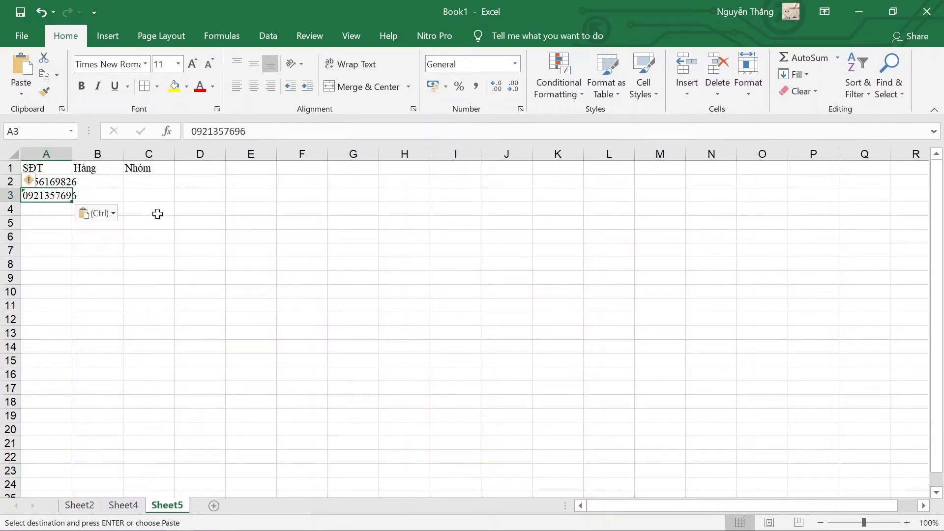
- Copy the phone numbers from Sheet4 P11 and I21 into Sheet5 A4 and A5
click(122, 505)
click(609, 306)
key(ctrl+c)
click(167, 505)
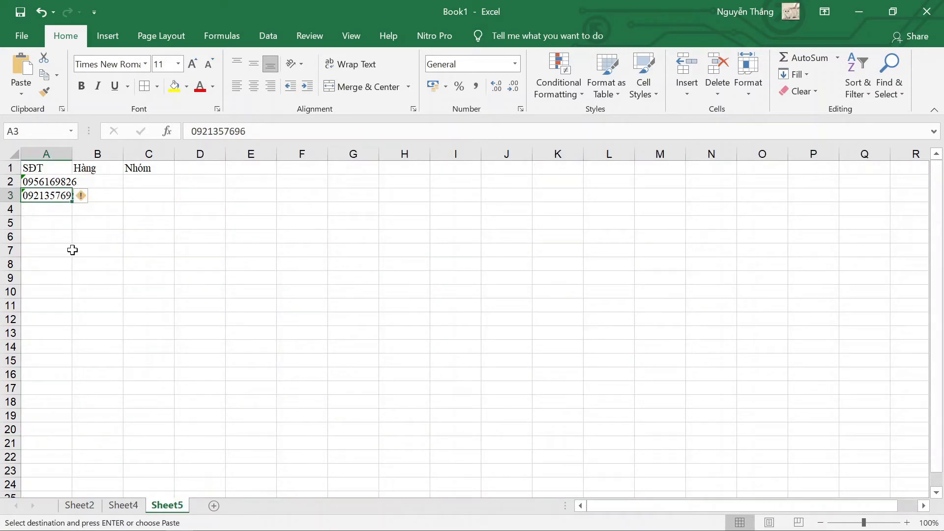
click(61, 209)
key(ctrl+v)
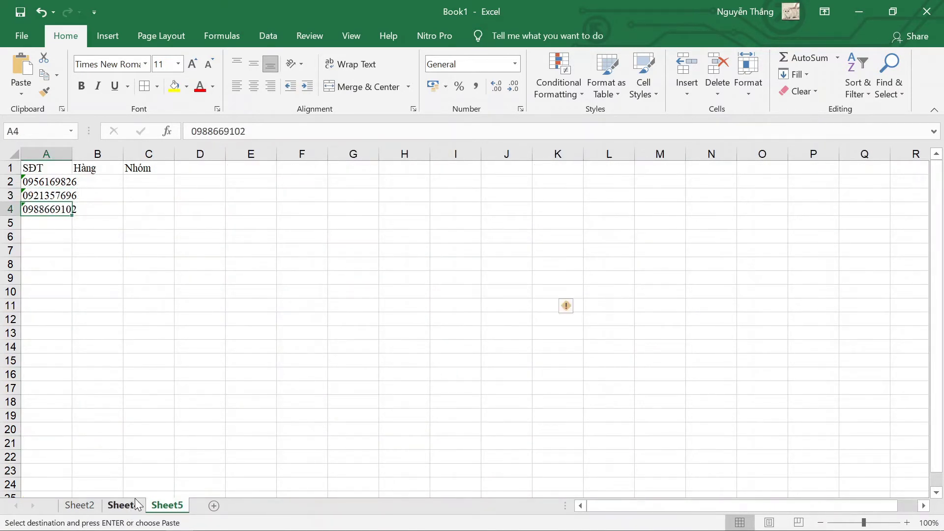
click(123, 505)
click(251, 444)
key(ctrl+c)
click(167, 505)
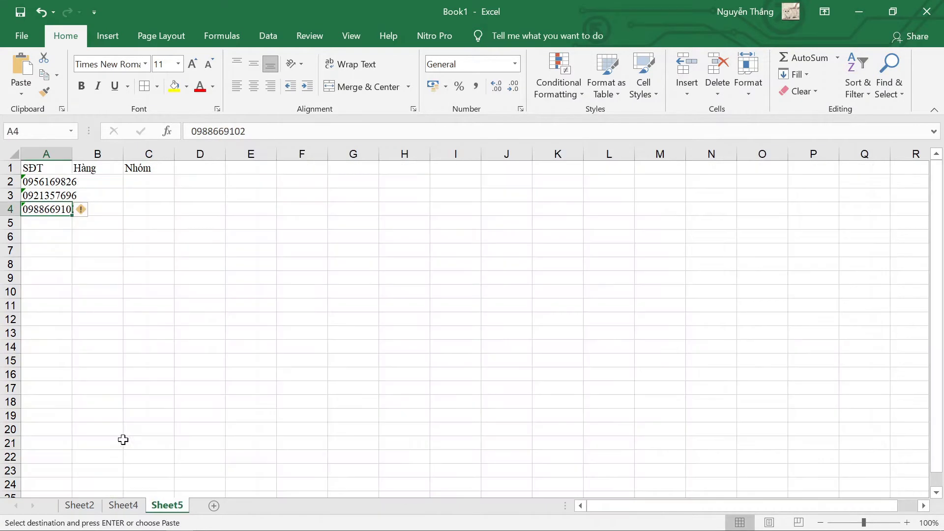
click(40, 230)
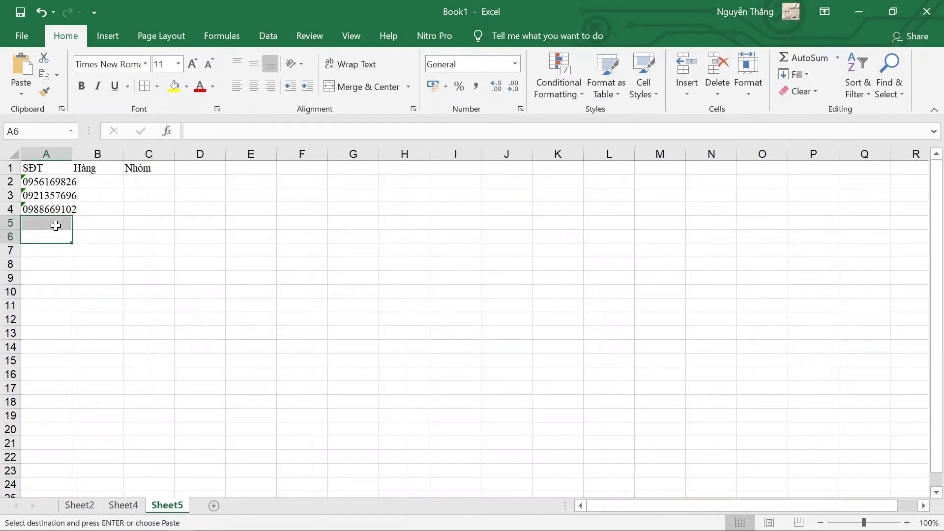
key(ctrl+v)
- Copy the phone numbers from Sheet4 R15 and G22 into Sheet5 A6 and A7
click(129, 507)
click(711, 360)
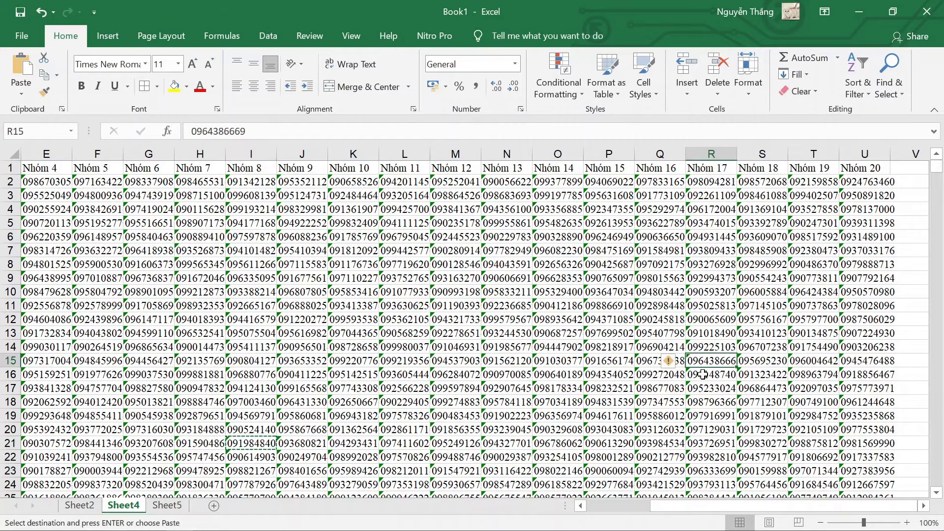
key(ctrl+c)
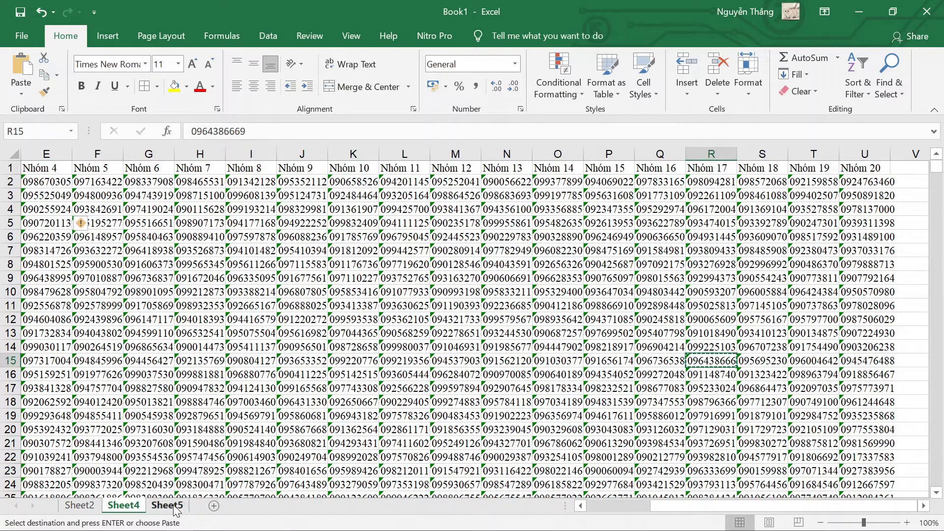
click(167, 506)
click(53, 248)
click(47, 235)
key(ctrl+v)
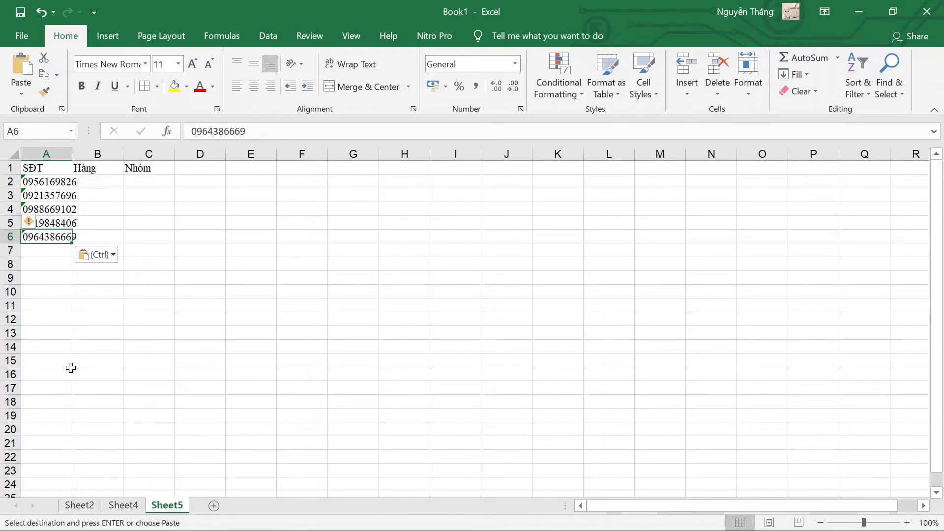
click(123, 506)
click(158, 424)
click(161, 458)
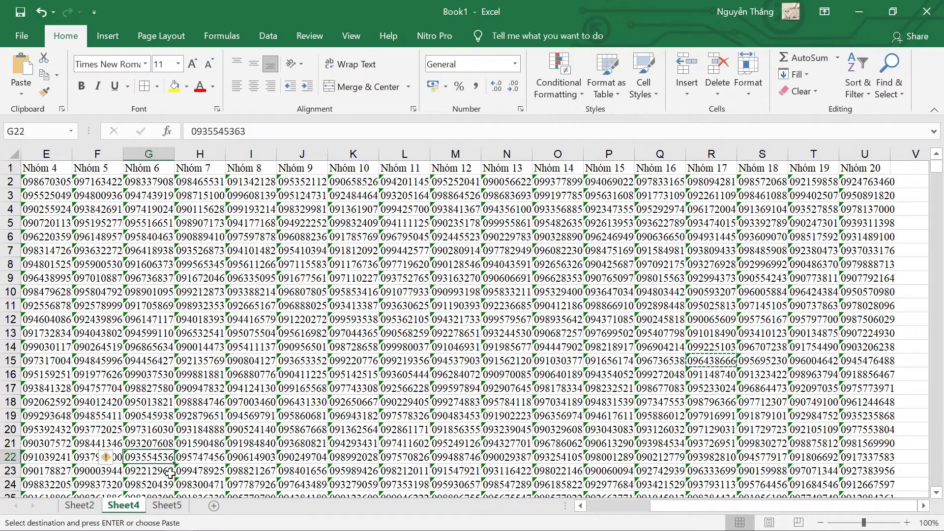
click(167, 506)
click(45, 252)
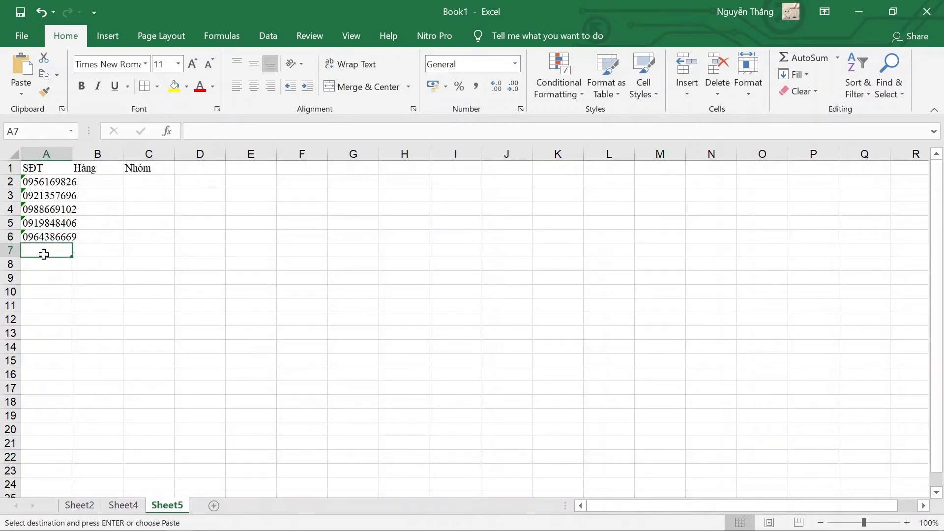
key(ctrl+v)
- Copy the phone numbers from Sheet4 N30 and H36 into Sheet5 A8 and A9
click(124, 505)
scroll(357, 405, down, 3)
click(507, 443)
key(ctrl+c)
click(181, 506)
click(63, 180)
key(ctrl+v)
click(123, 505)
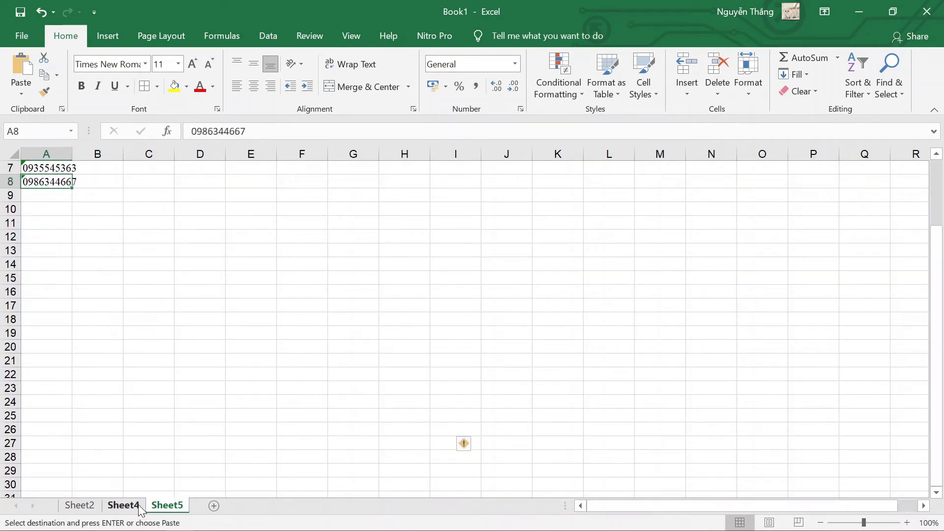
scroll(197, 344, down, 1)
click(187, 443)
key(ctrl+c)
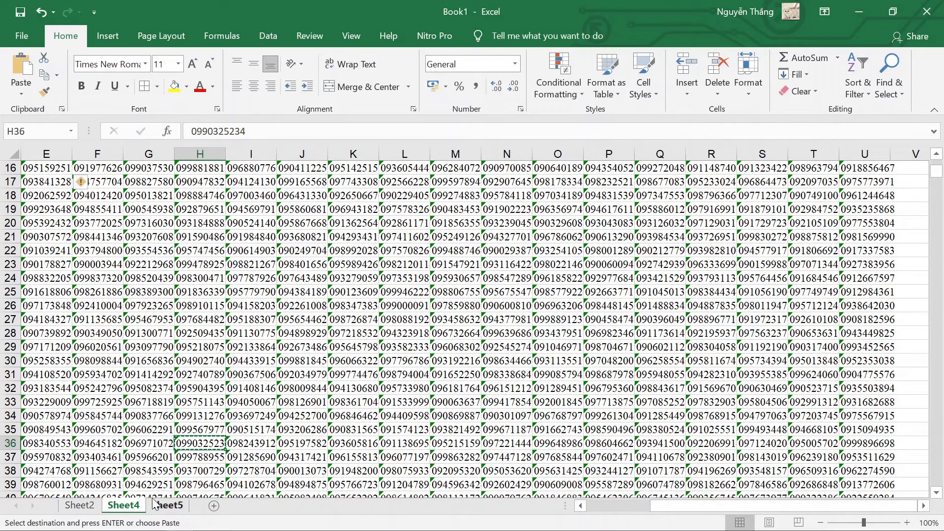
click(170, 506)
click(31, 199)
key(ctrl+v)
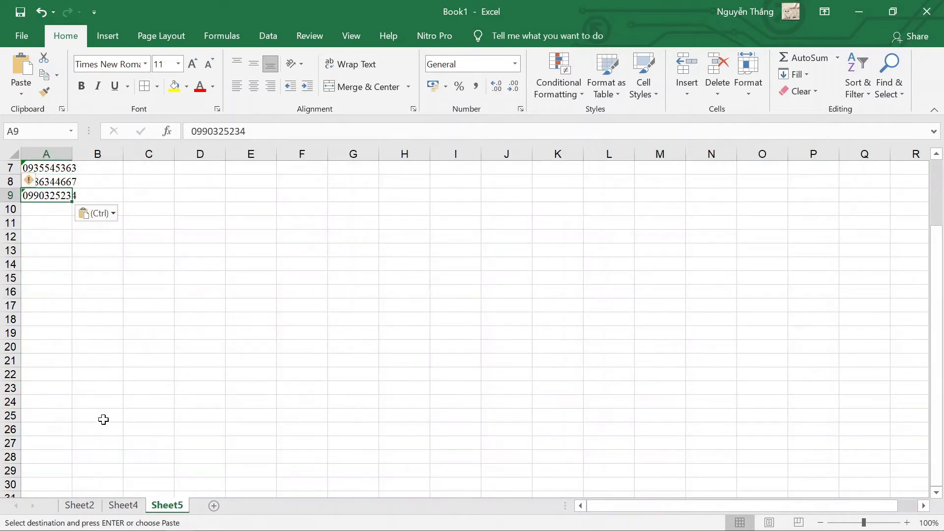
- Copy the phone numbers from Sheet4 T33 and E38 into Sheet5 A10 and A11
click(124, 505)
click(813, 402)
key(ctrl+c)
click(167, 506)
click(43, 210)
key(ctrl+v)
click(130, 494)
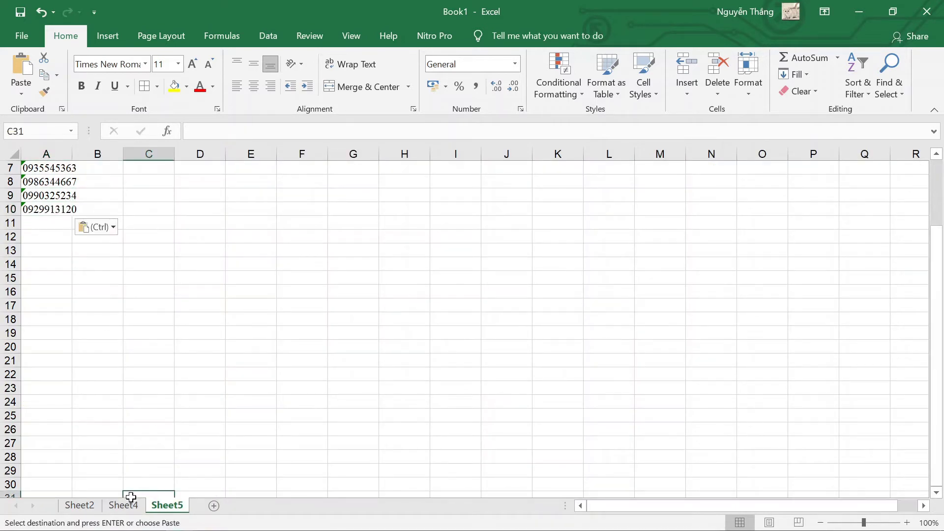
click(124, 505)
click(46, 470)
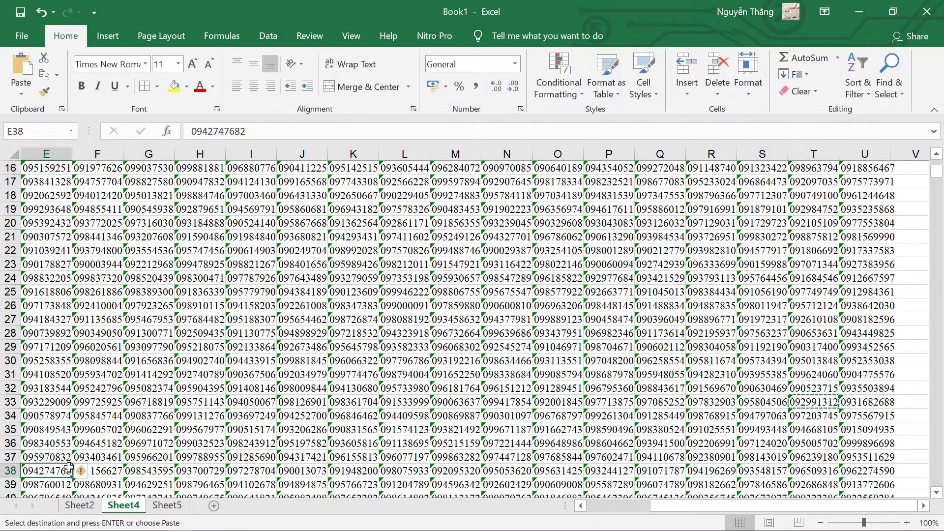
click(167, 506)
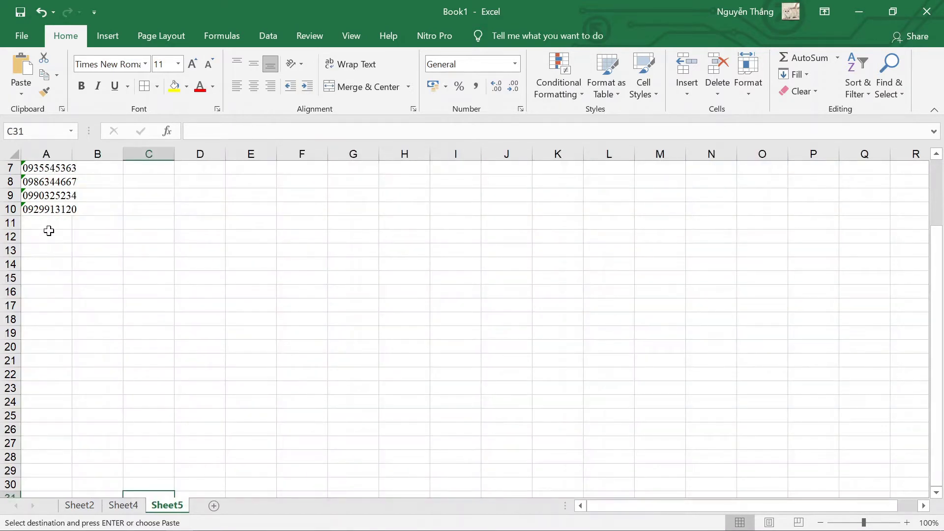
click(49, 230)
key(ctrl+v)
- Autofit column A to the ten numbers, then return to an empty cell on Sheet4
key(ctrl+Home)
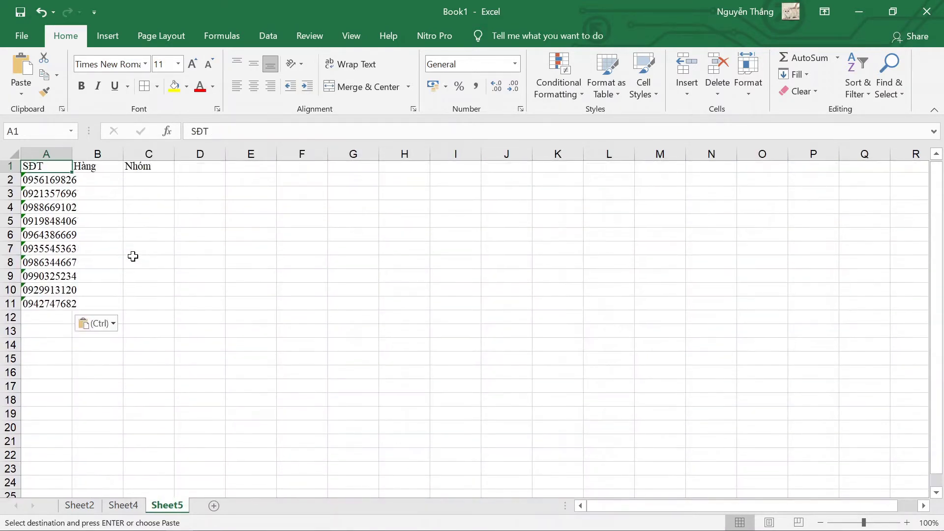
double_click(72, 153)
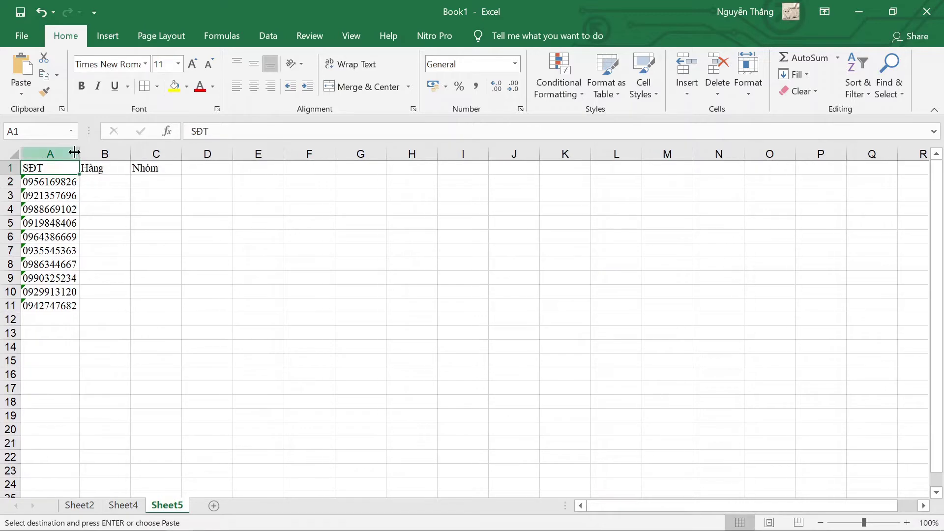
mouse_move(99, 178)
mouse_down()
mouse_move(188, 255)
mouse_move(131, 298)
mouse_up()
drag(62, 188, 69, 315)
click(136, 306)
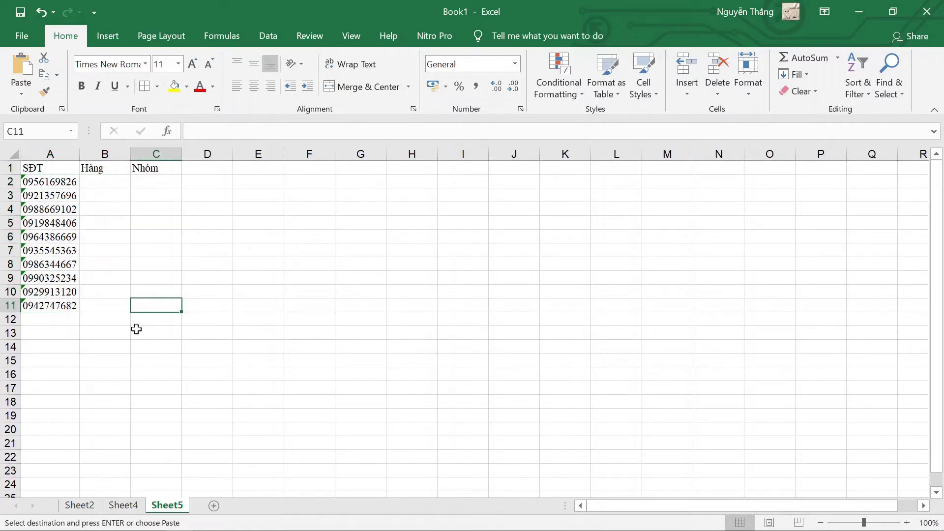
click(123, 505)
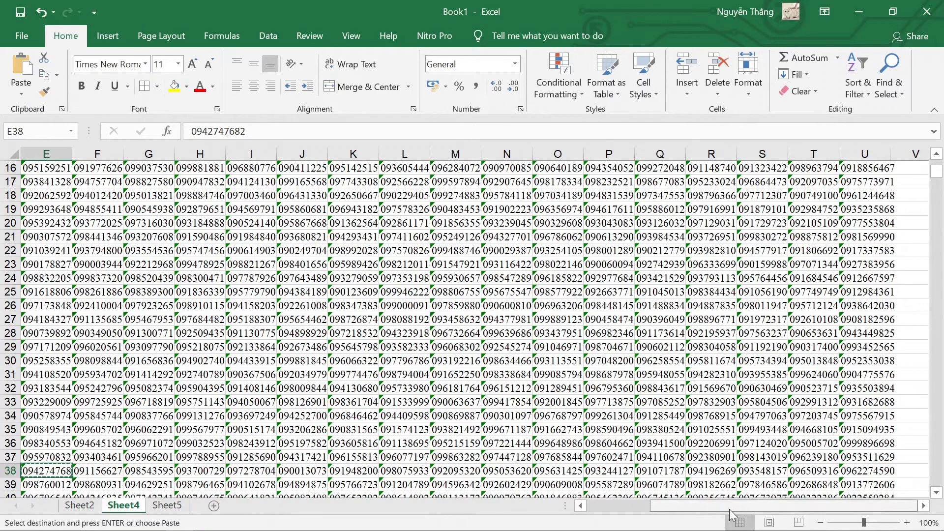
click(908, 183)
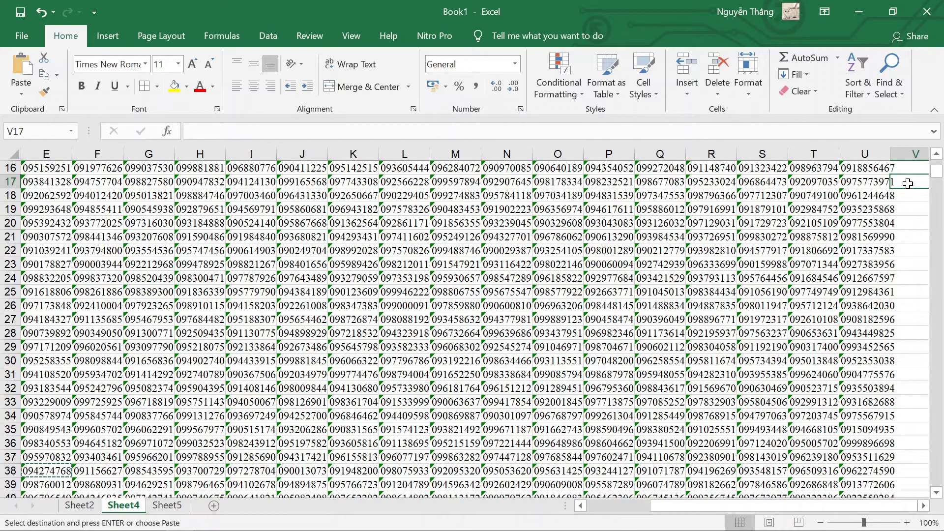
- Enter the headings STT in W1 and Hàng in X1
key(ctrl+Up)
key(Right)
key(Left)
key(Right)
scroll(908, 183, right, 1)
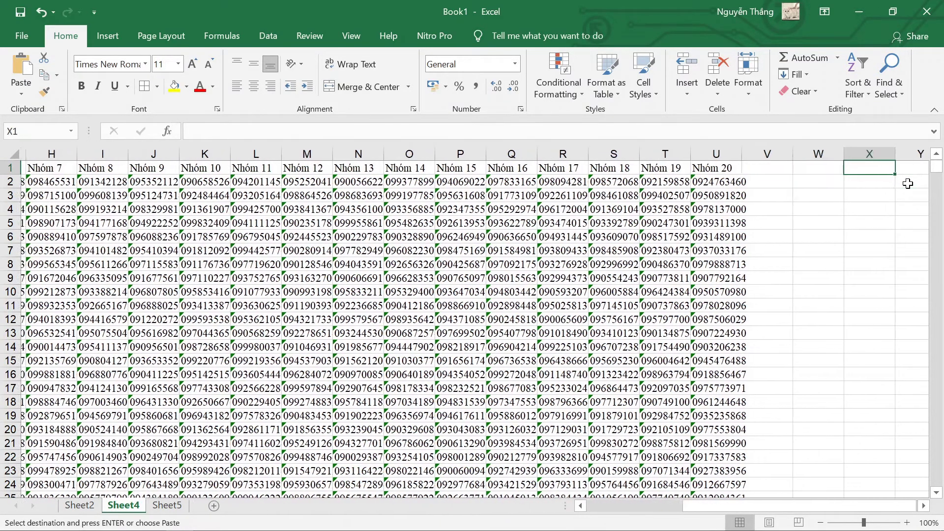
text(STT)
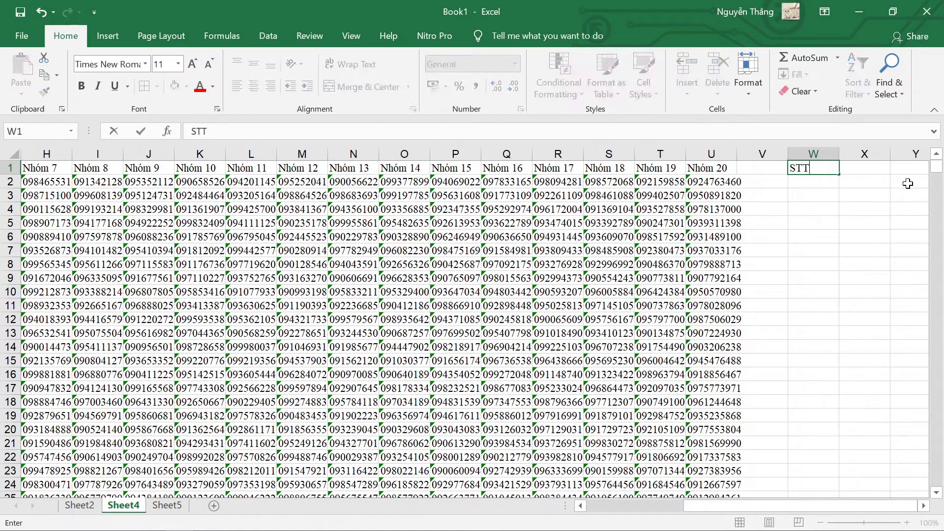
key(Tab)
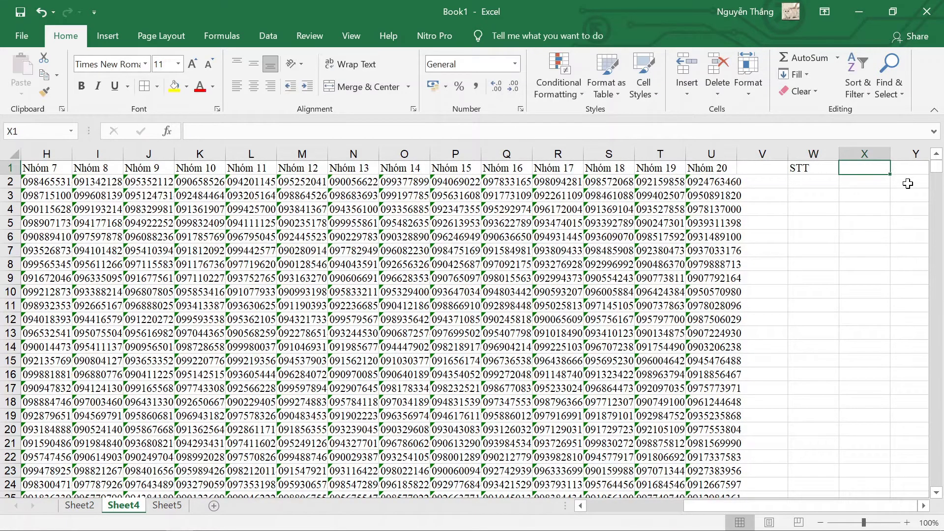
text(Hàng)
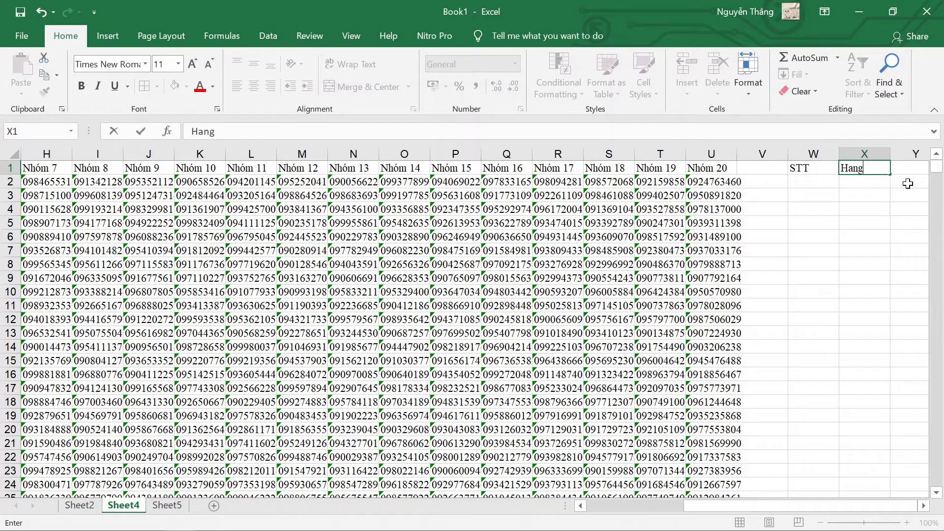
key(Tab)
- Add Nhóm and SĐT in Y1:Z1 and enter 1 as the first STT number
text(Nh)
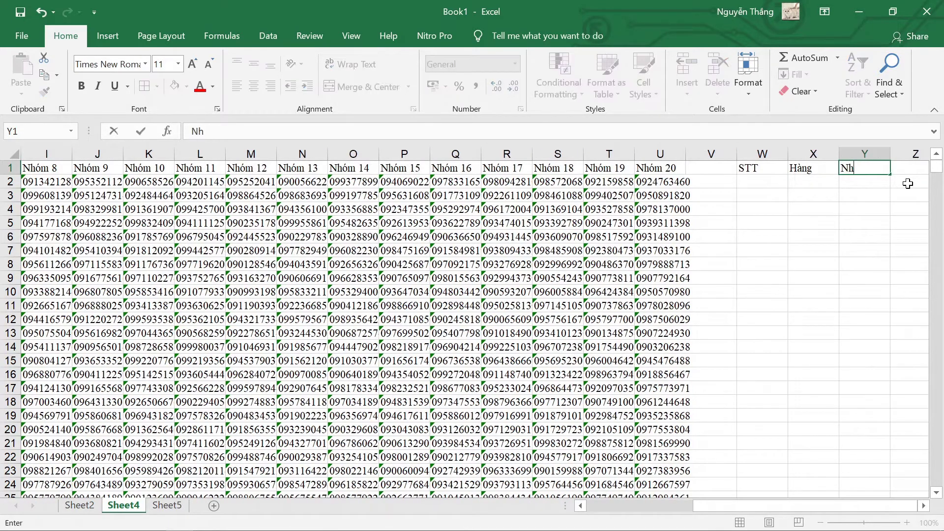
text(s)
key(Tab)
text(S)
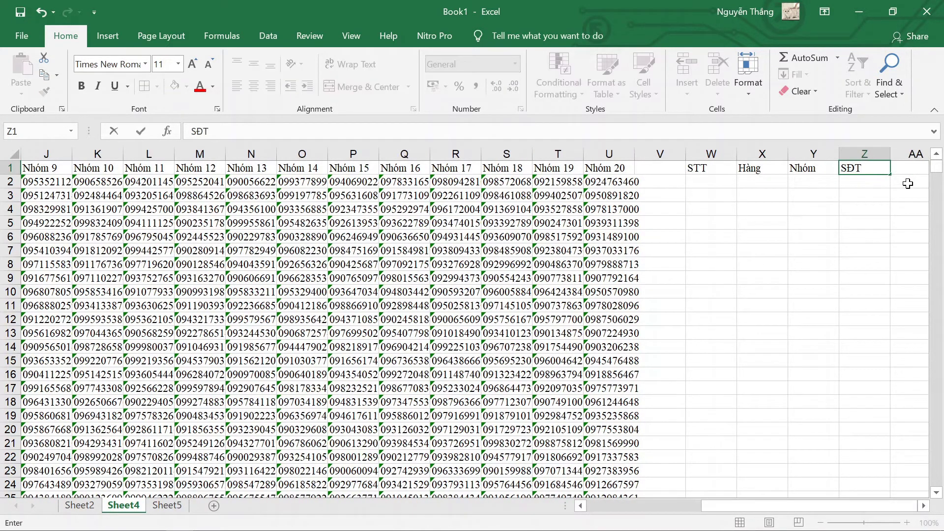
click(696, 184)
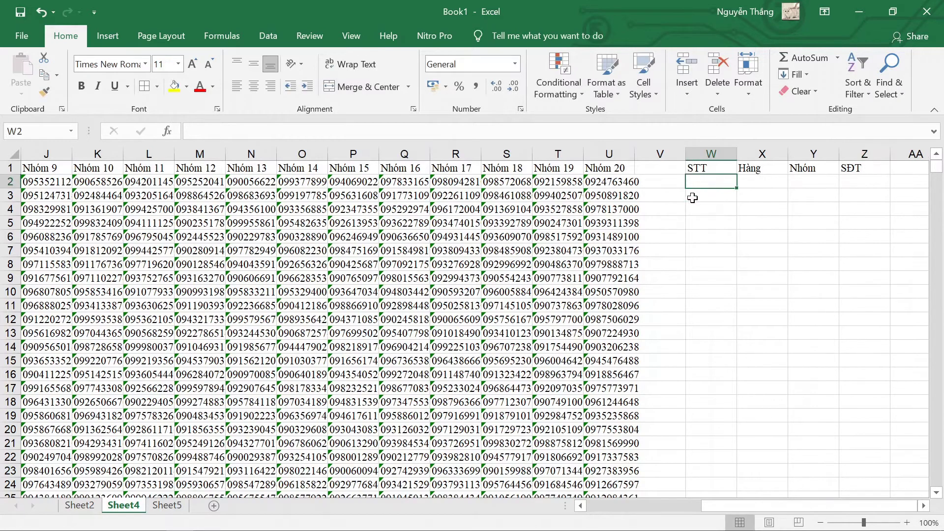
text(1)
click(717, 186)
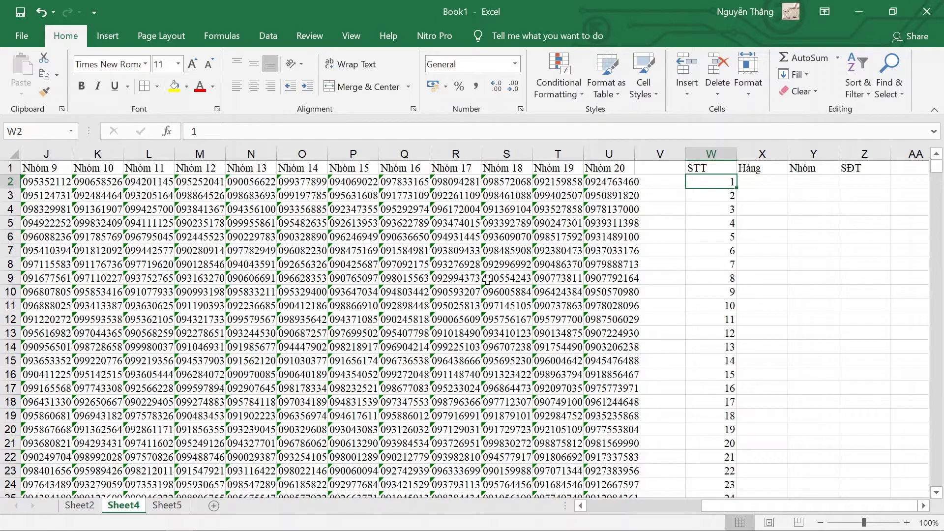
- Check that the STT numbers run to the bottom, then return to the top of column W
key(ctrl+Down)
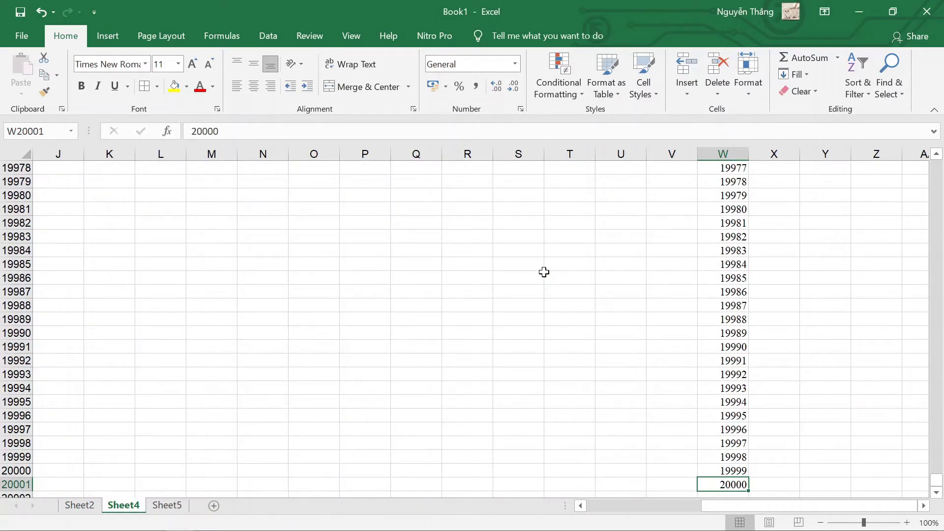
key(ctrl+Up)
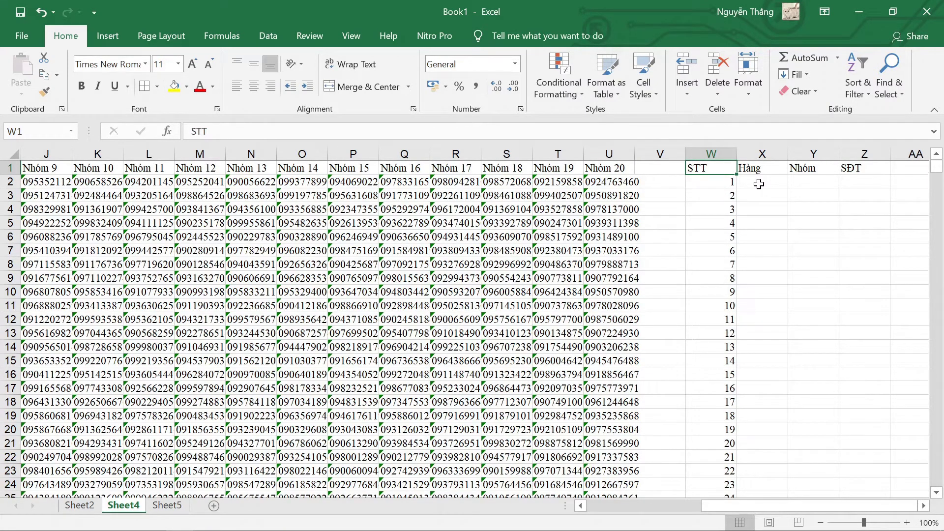
- Enter 1 in X2 and fill the Hàng column as a series up to 1000
click(760, 184)
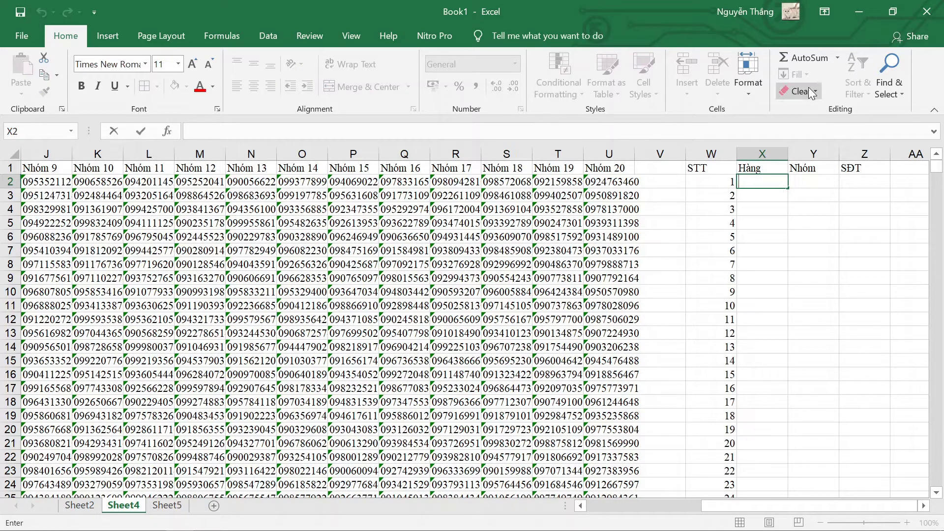
text(1)
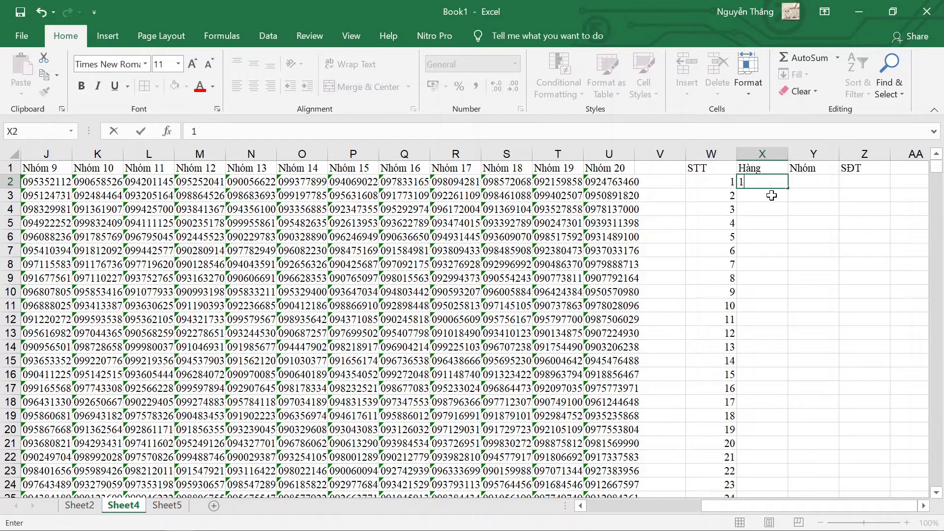
key(Return)
click(773, 184)
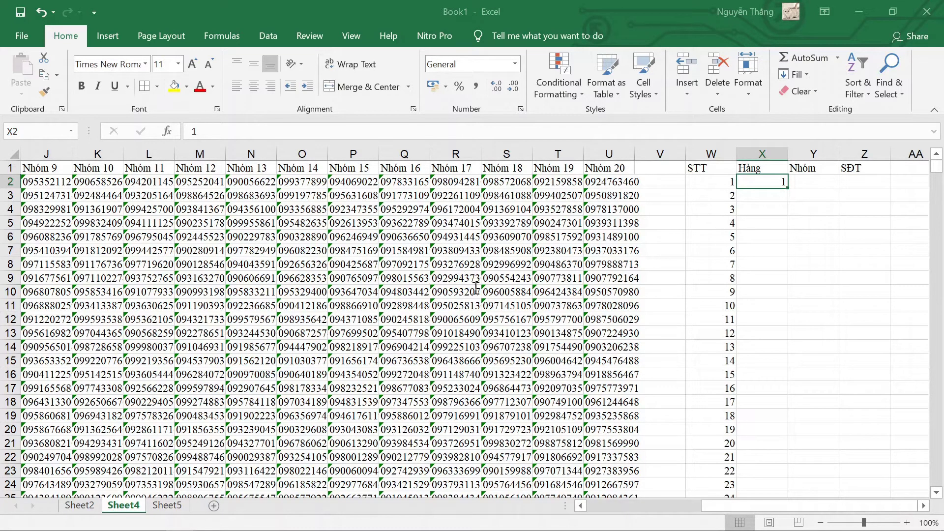
key(ctrl+e)
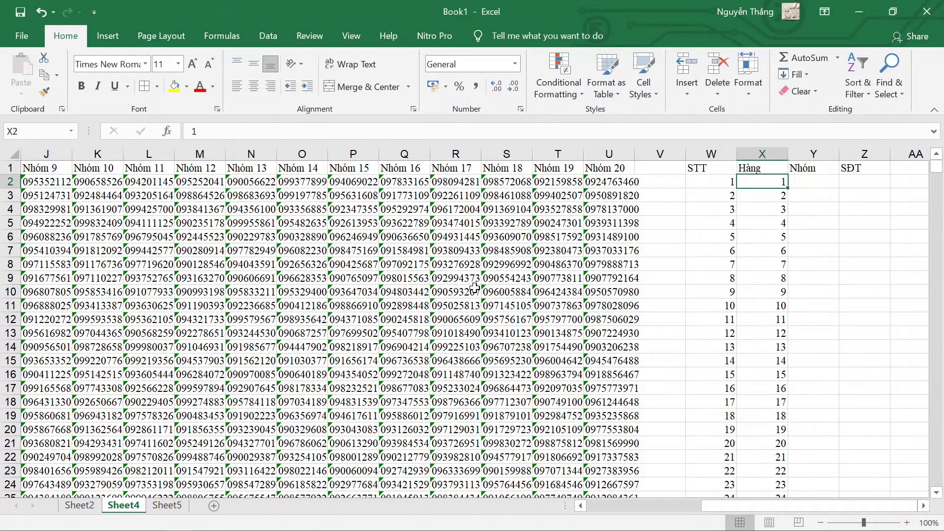
- Select the Hàng numbers X2:X1001 and copy them
key(ctrl+Down)
key(ctrl+shift+Up)
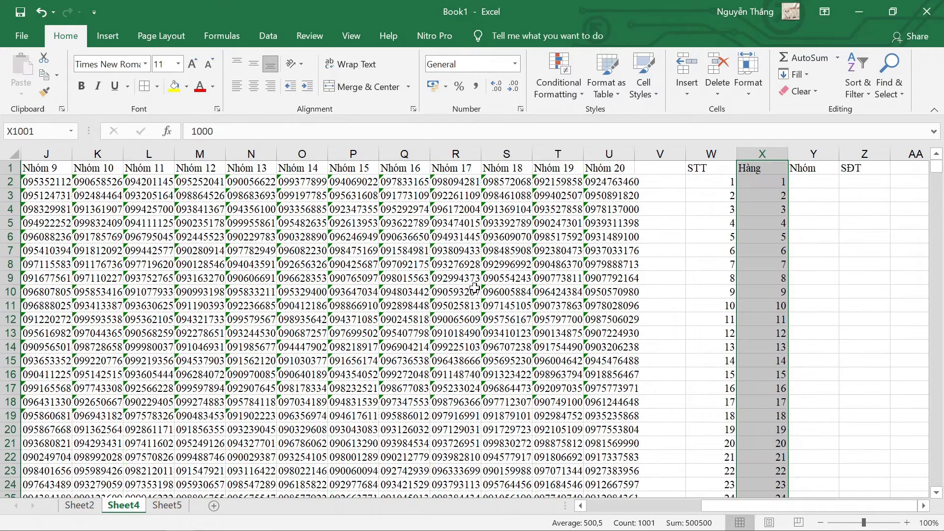
key(ctrl+Down)
key(ctrl+Up)
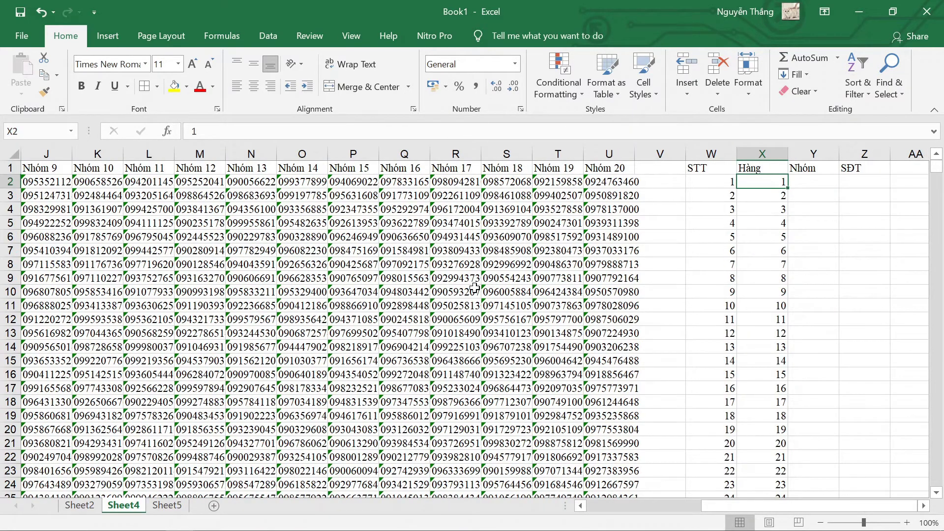
key(ctrl+shift+Down)
key(ctrl+c)
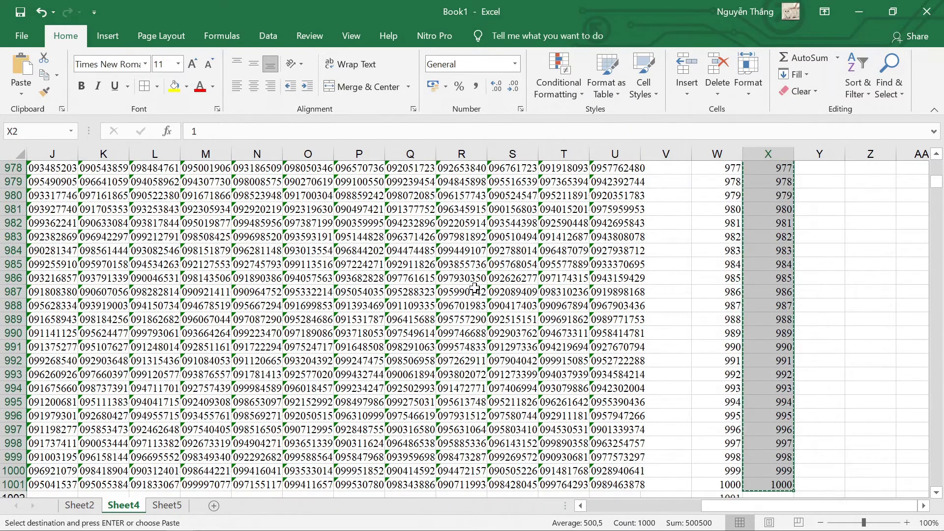
- Paste the 1–1000 block repeatedly below itself in column X, through the block starting at X14002
key(ctrl+Down)
key(Down)
key(ctrl+v)
key(ctrl+Down)
key(Down)
key(ctrl+v)
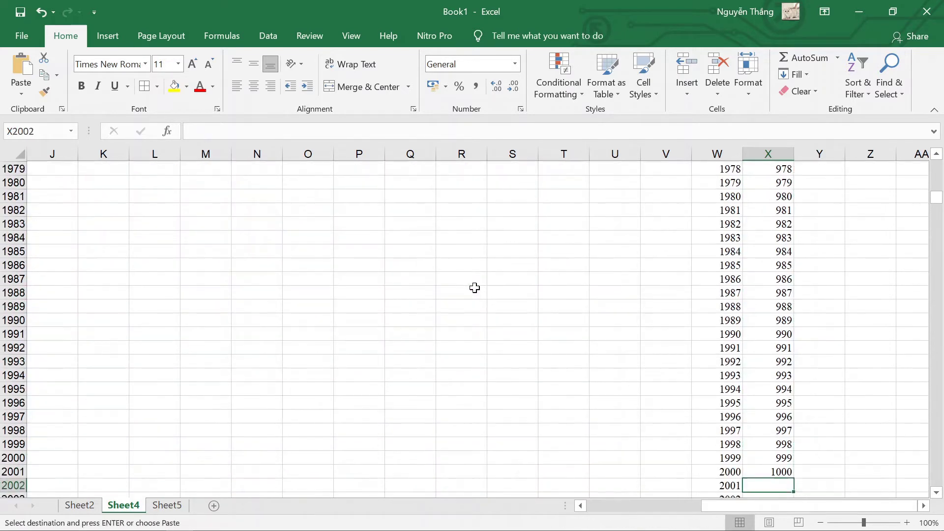
key(ctrl+Down)
key(Down)
key(ctrl+v)
key(ctrl+Down)
key(Down)
key(ctrl+v)
key(ctrl+Down)
key(Down)
key(ctrl+v)
key(ctrl+Down)
key(Down)
key(ctrl+v)
key(ctrl+Down)
key(Down)
key(ctrl+v)
key(ctrl+Down)
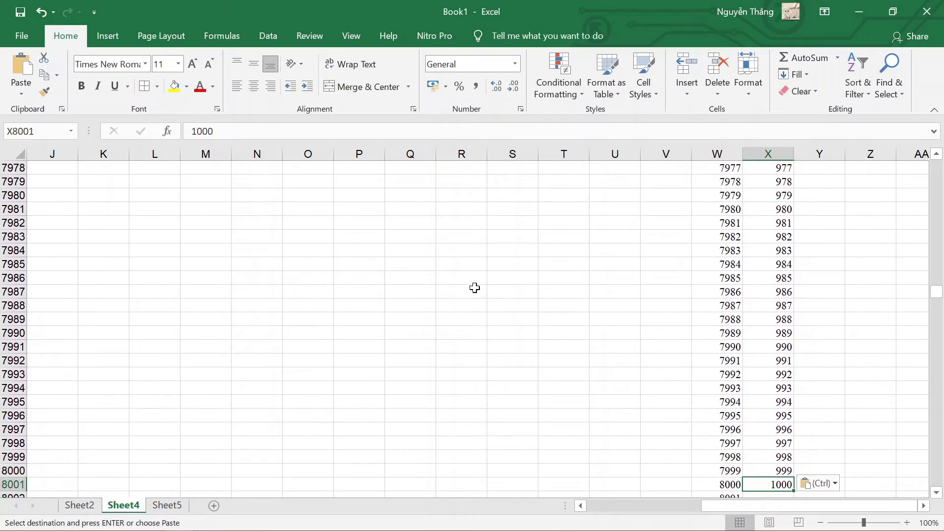
key(ctrl+v)
key(ctrl+Down)
key(Down)
key(ctrl+v)
key(ctrl+Down)
key(Down)
key(ctrl+v)
key(ctrl+Down)
key(Down)
key(ctrl+v)
key(ctrl+Down)
key(Down)
key(ctrl+v)
key(ctrl+Down)
key(Down)
key(ctrl+v)
key(ctrl+Down)
key(Down)
key(ctrl+v)
- Paste the remaining blocks at X15002 through X19002 so the numbering ends at row 20001
key(ctrl+Down)
key(ctrl+Down)
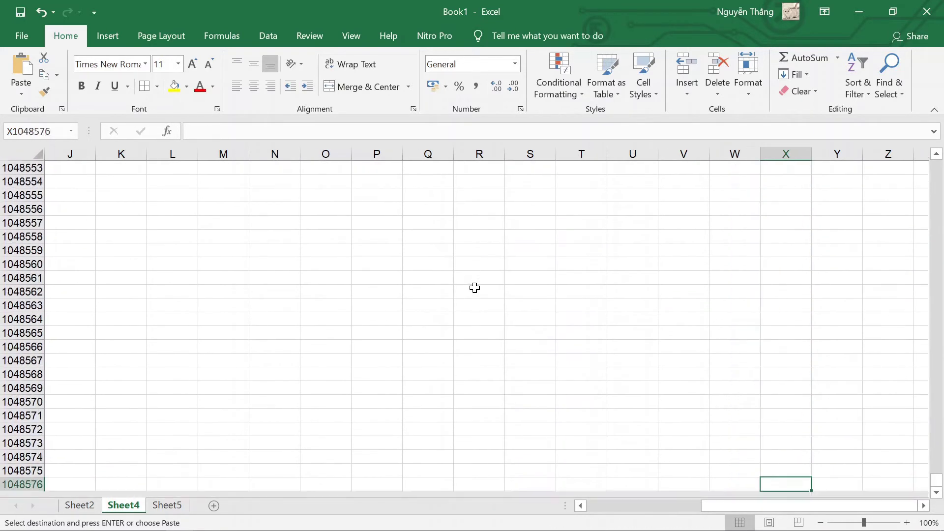
key(ctrl+Up)
key(Down)
key(ctrl+v)
key(ctrl+Down)
key(Down)
key(ctrl+v)
key(ctrl+Down)
key(Down)
key(ctrl+v)
key(ctrl+Down)
key(Down)
key(ctrl+v)
key(ctrl+Down)
key(Down)
key(ctrl+v)
key(ctrl+Down)
key(Right)
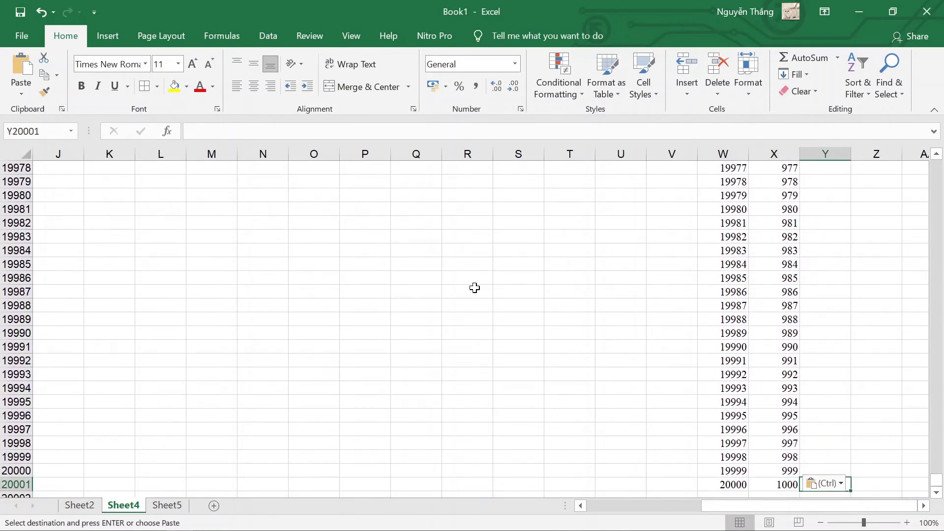
key(ctrl+Up)
key(Down)
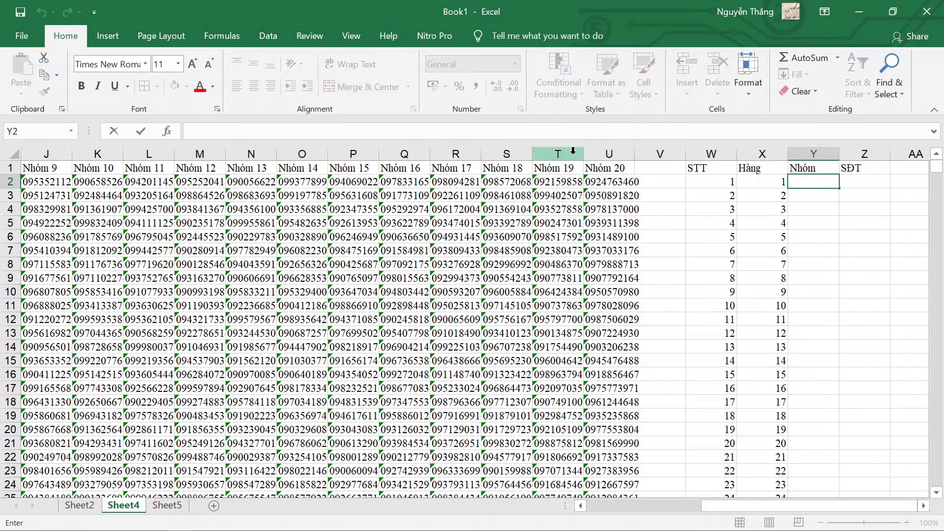
- Choose Y2:Y5 under the Nhóm heading as the range for a new table
click(620, 183)
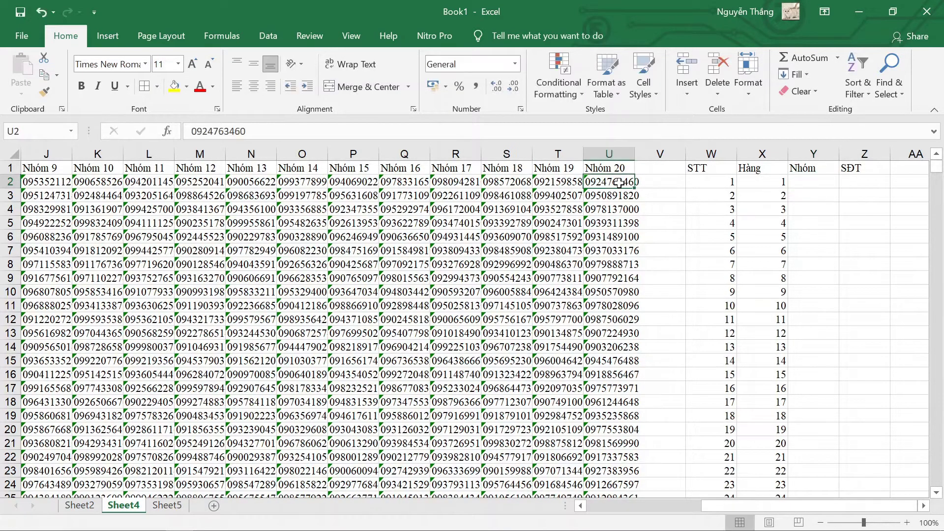
click(802, 189)
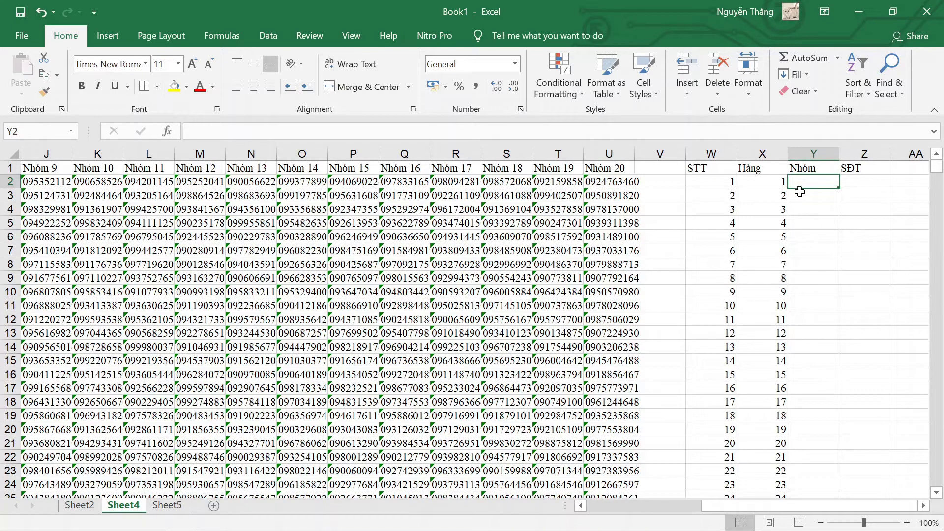
drag(807, 184, 828, 187)
click(107, 36)
text(=)
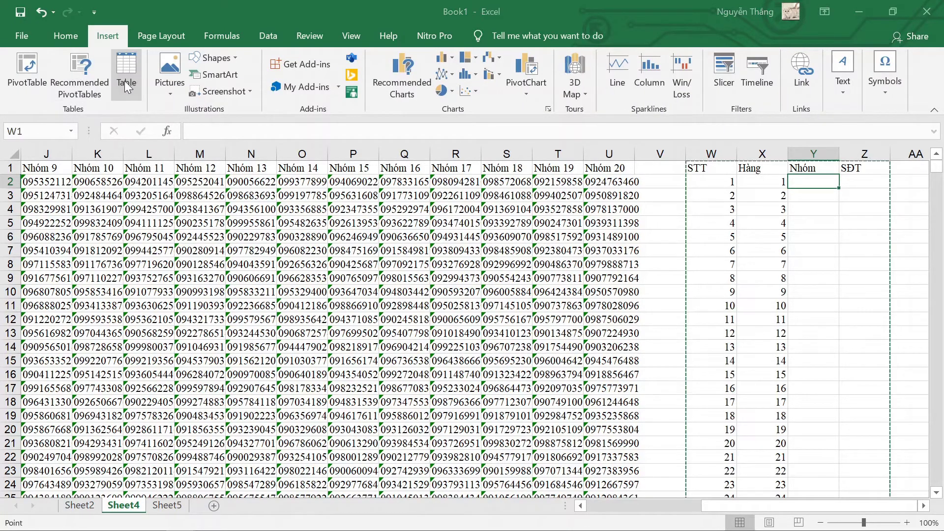
click(809, 202)
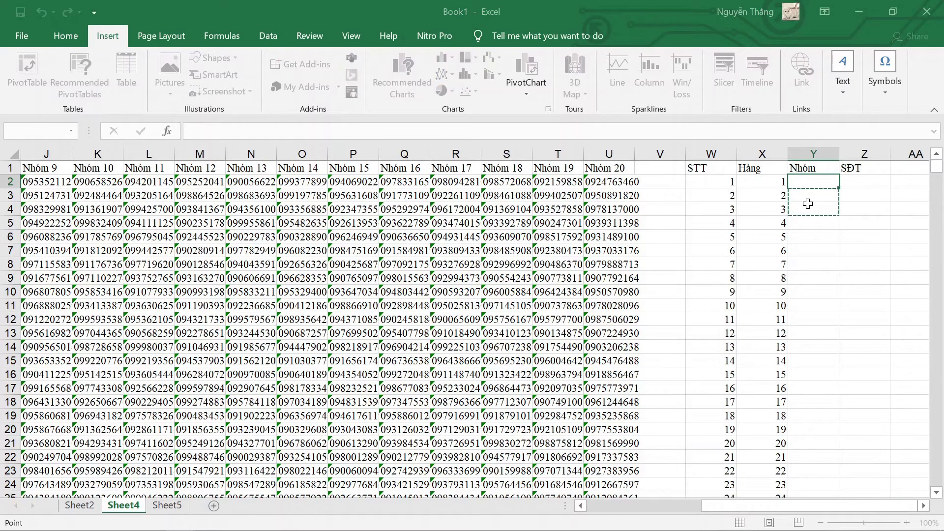
drag(810, 202, 807, 224)
drag(807, 184, 805, 217)
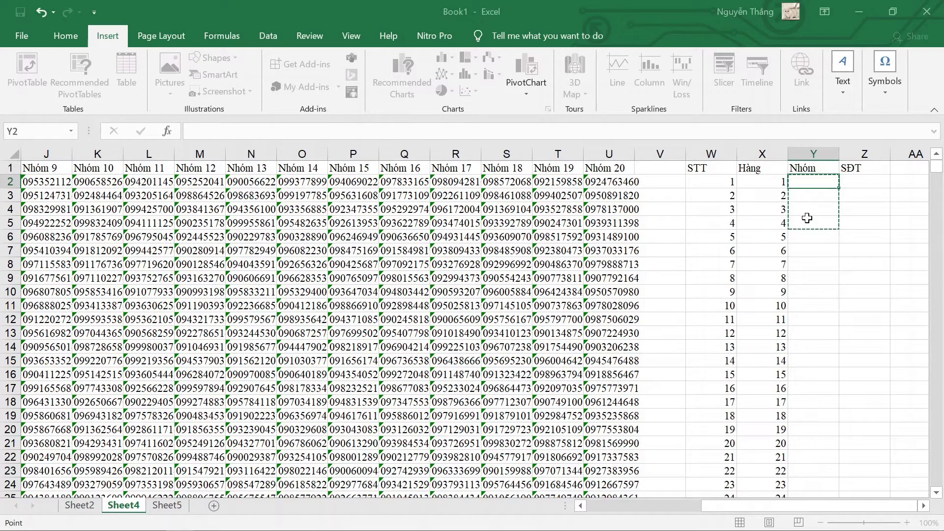
key(BackSpace)
- Convert the Nhóm cells to a table, rename its header to 1, and enter 1 in Y3
key(ctrl+t)
key(Return)
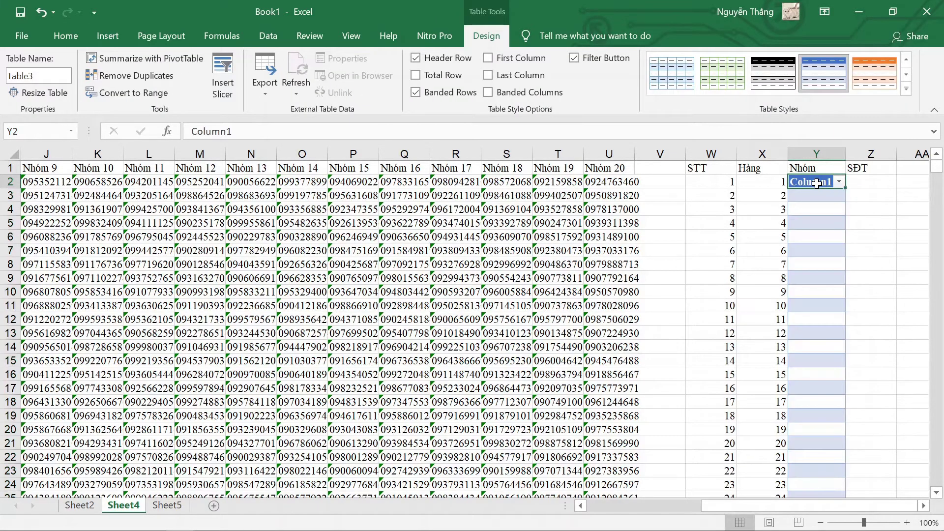
double_click(816, 183)
drag(835, 184, 781, 183)
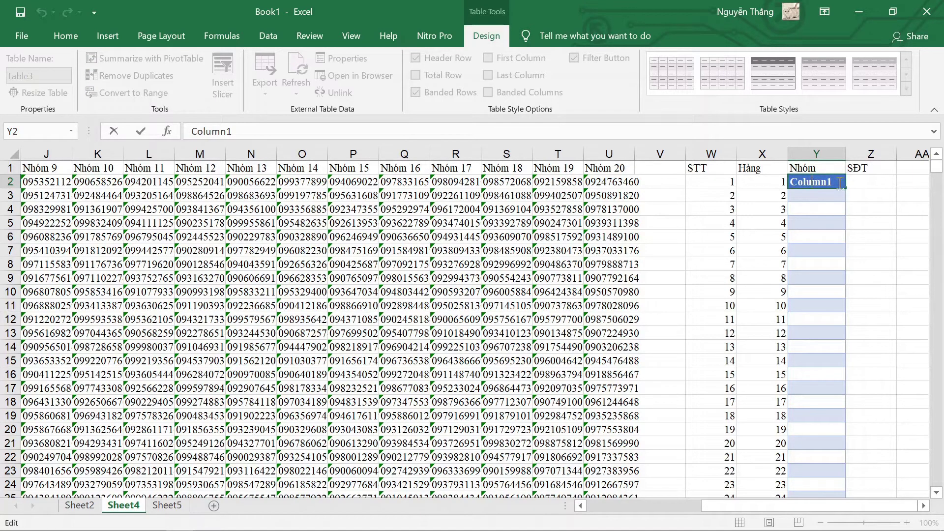
text(1)
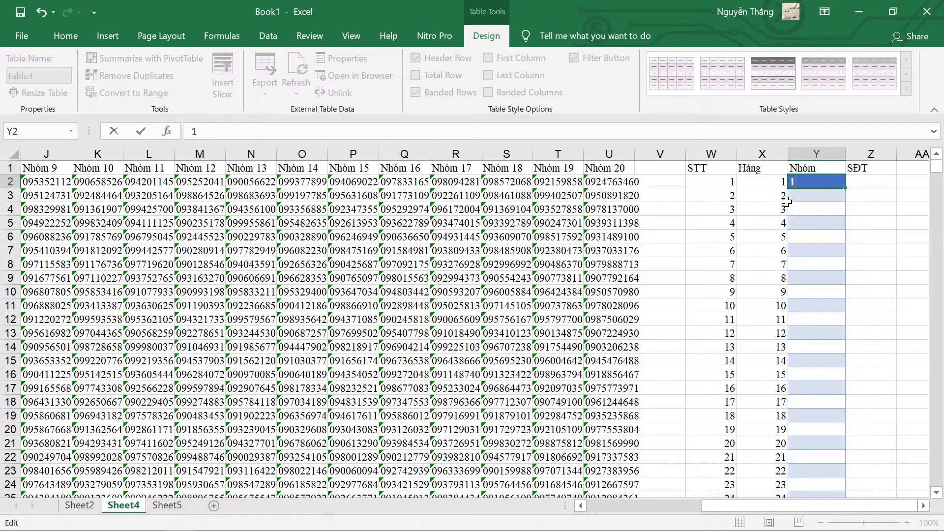
key(Return)
text(1)
key(ctrl+Return)
- Fill 1 down the Nhóm column to row 1001 and apply a plain unbanded table style
double_click(845, 202)
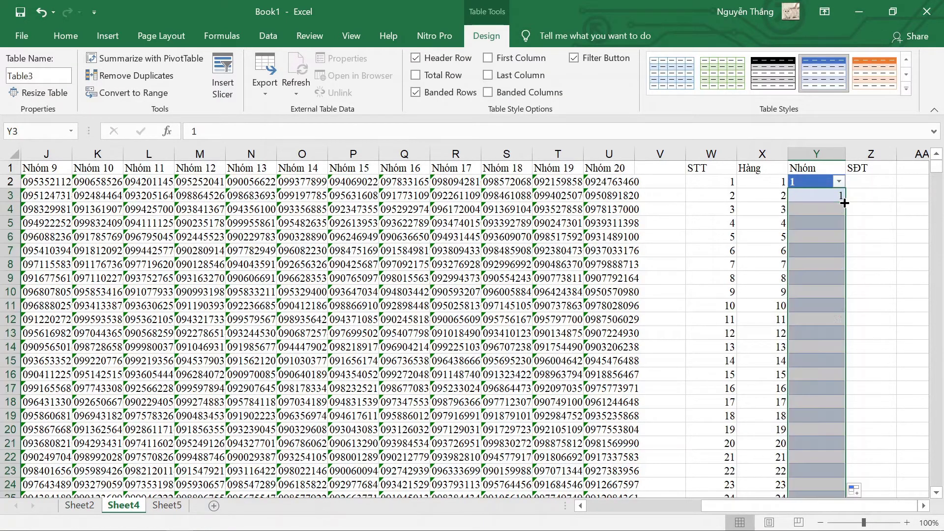
key(ctrl+Down)
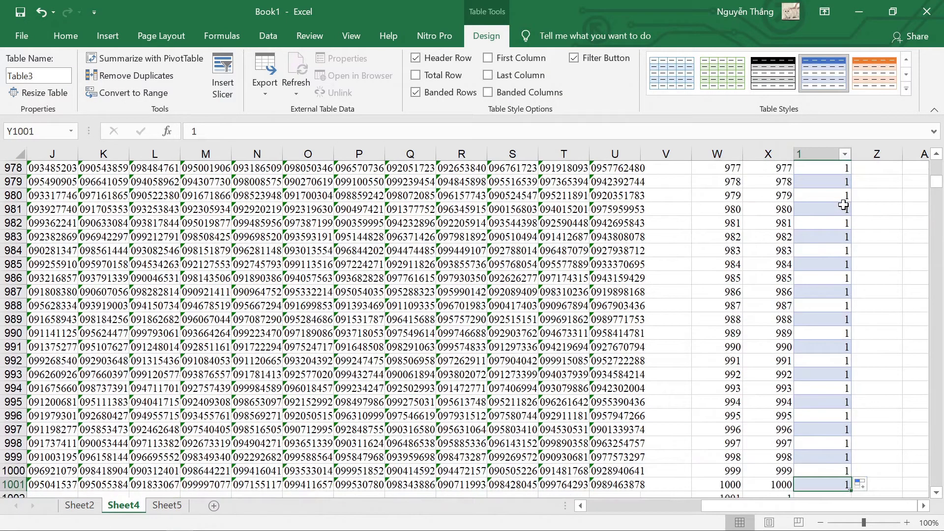
key(ctrl+Up)
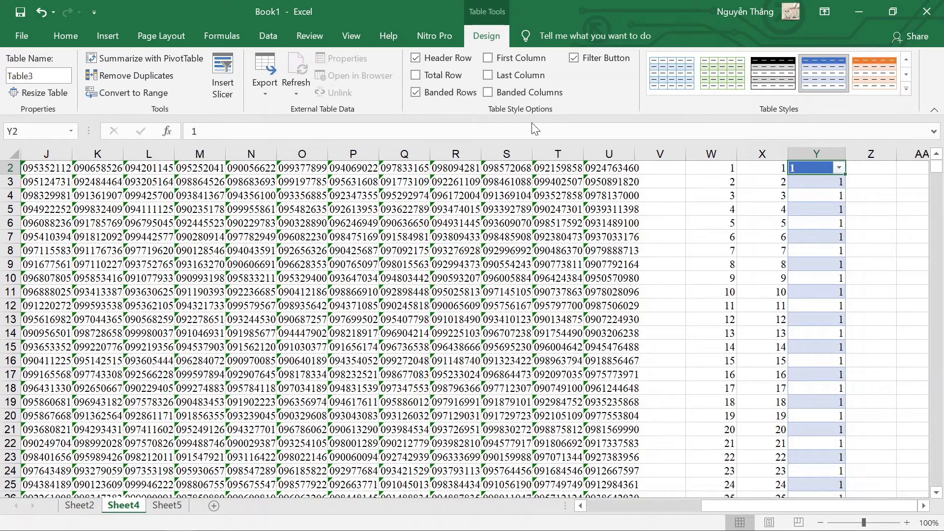
click(677, 87)
scroll(836, 222, up, 1)
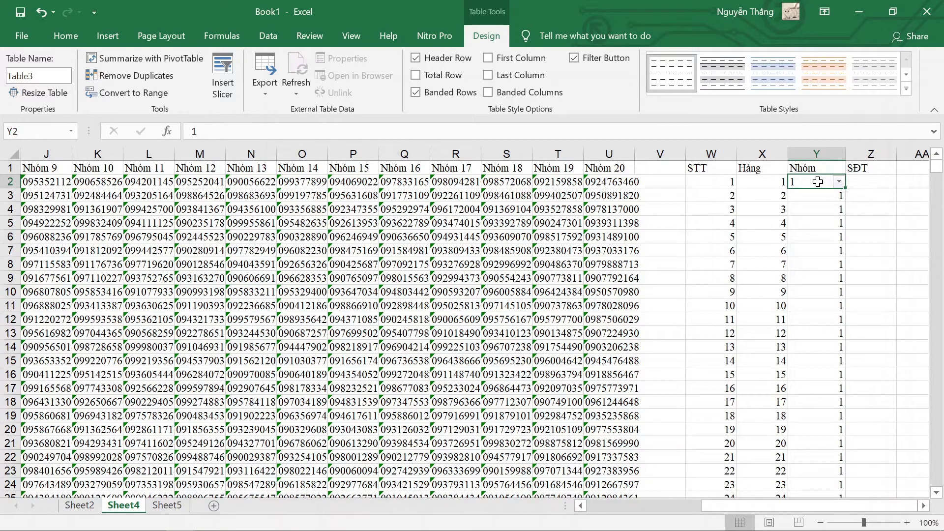
key(ctrl+shift+Down)
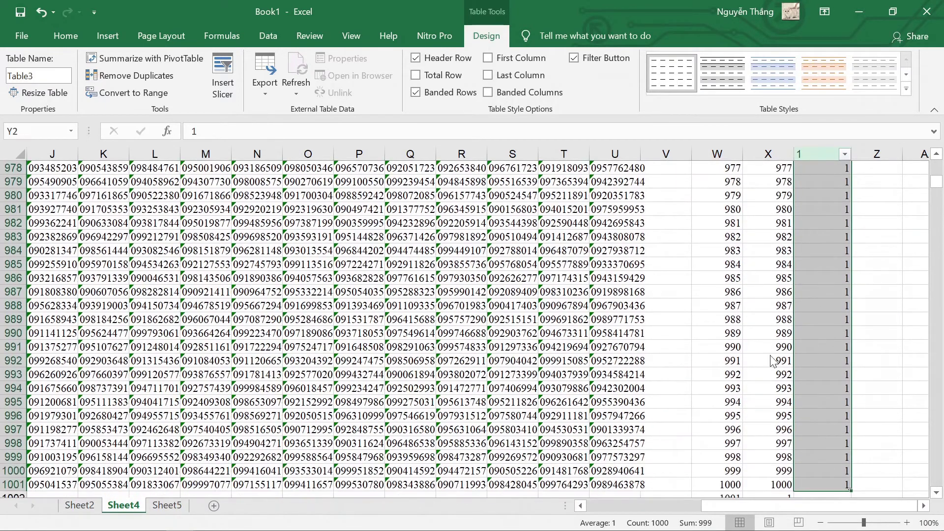
key(ctrl+BackSpace)
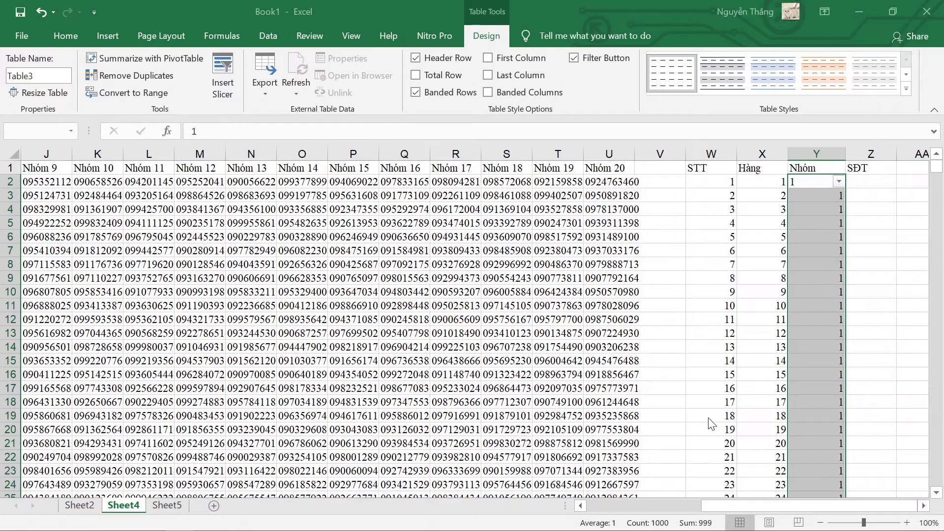
click(809, 182)
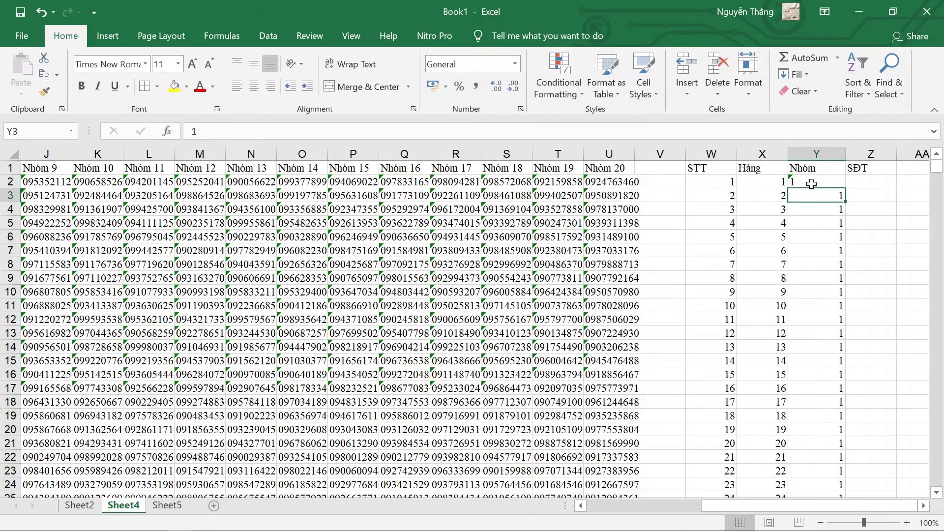
- Enter =IF(X1001=1000;Y1001+1;Y1001) in cell Y1002
click(816, 222)
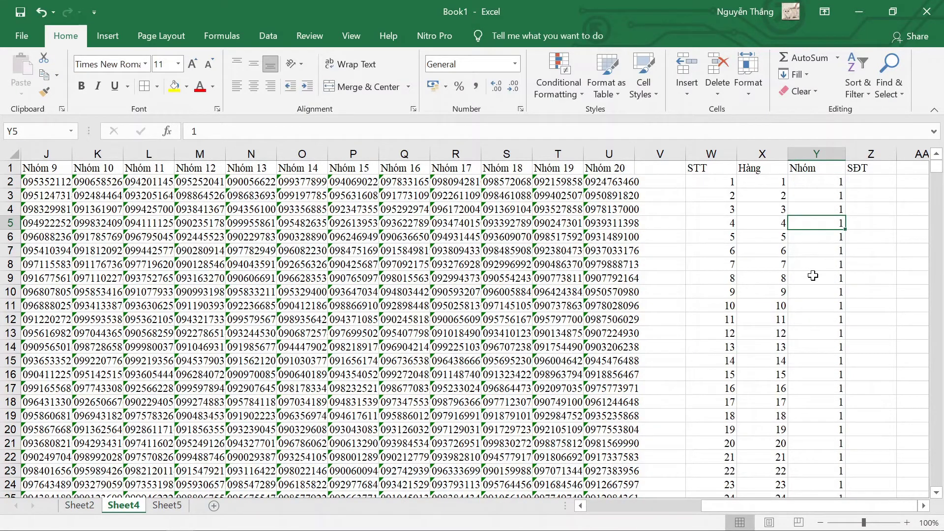
key(ctrl+Down)
click(827, 329)
text(=)
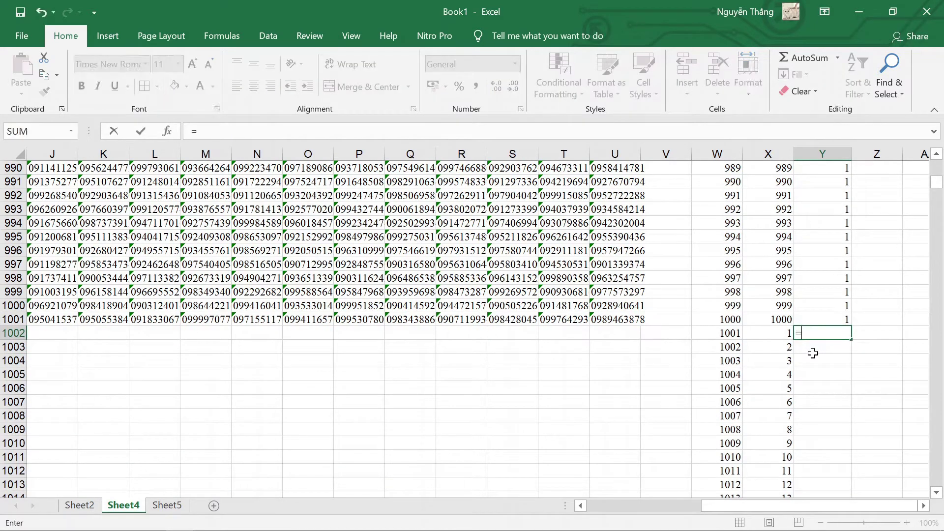
text(IF)
text(()
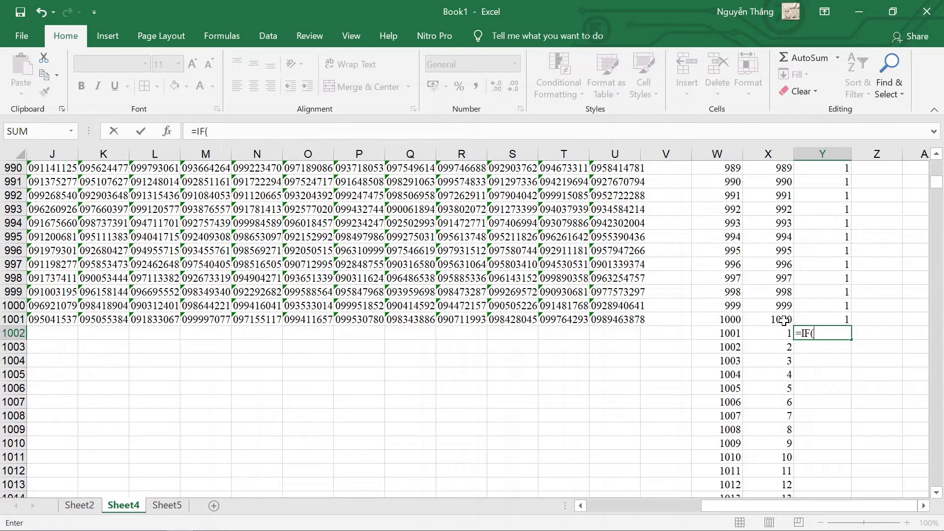
click(783, 324)
text(=1000;)
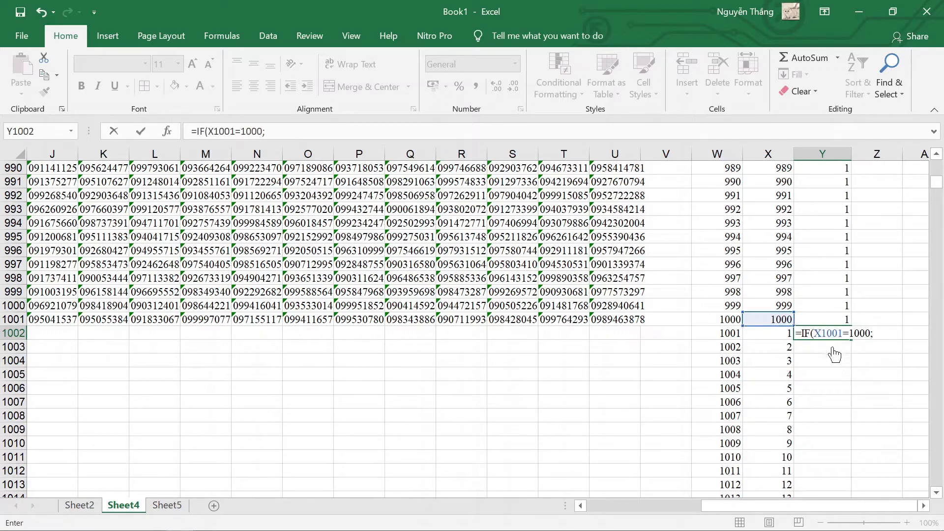
click(821, 320)
text(+1;)
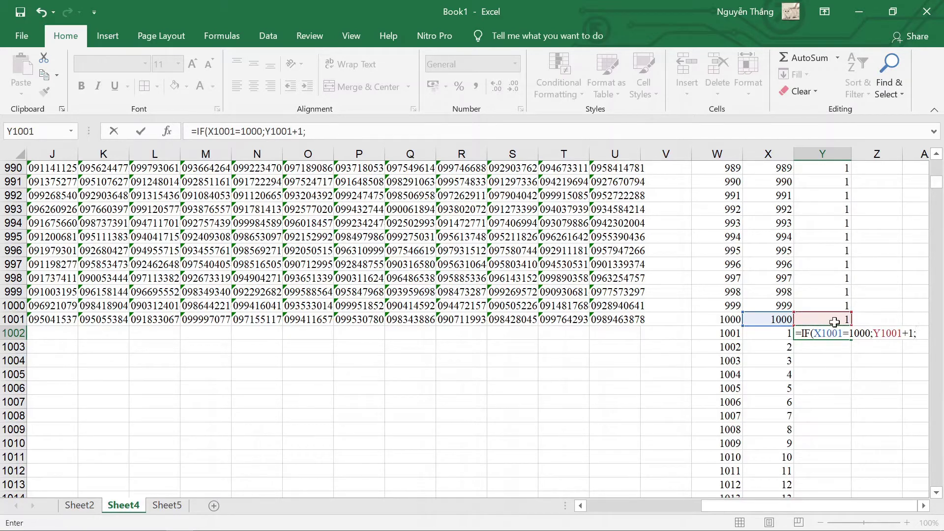
click(834, 322)
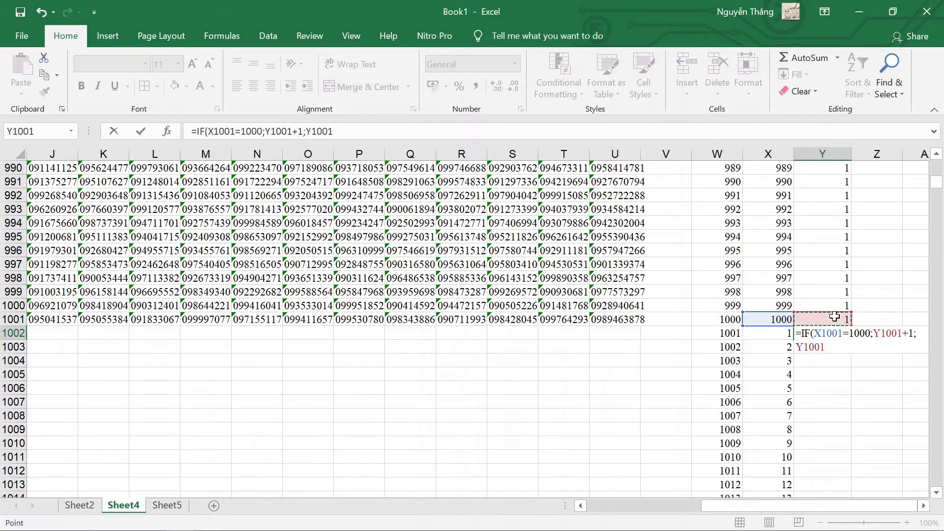
text())
key(Return)
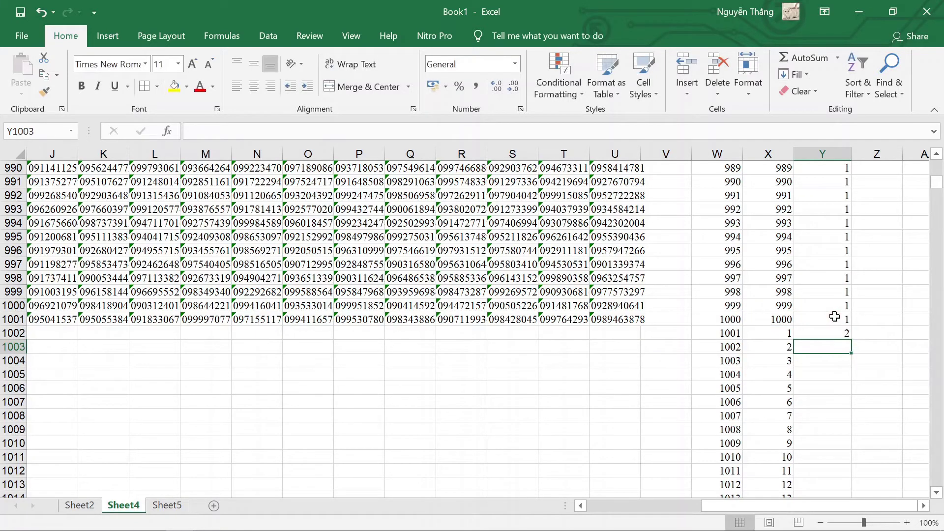
- Copy the Y1002 group formula down to row 20001 and check the numbers reach 20
click(839, 335)
double_click(851, 339)
scroll(850, 339, down, 1)
click(839, 344)
key(ctrl+Down)
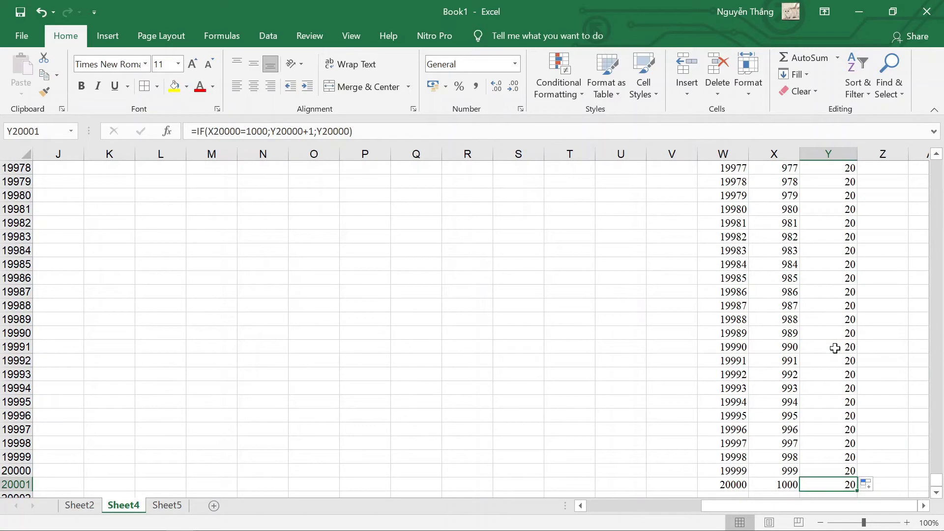
key(ctrl+Up)
key(Down)
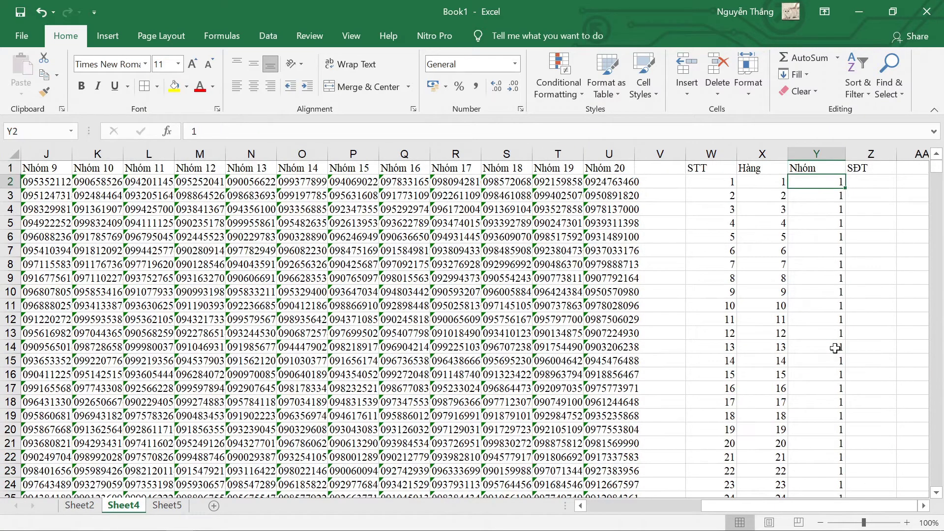
- Enter =INDEX($B$2:$U$1001;X2;Y2) in SĐT cell Z2
key(ctrl+Down)
key(ctrl+Up)
key(Down)
key(Right)
key(Left)
key(Right)
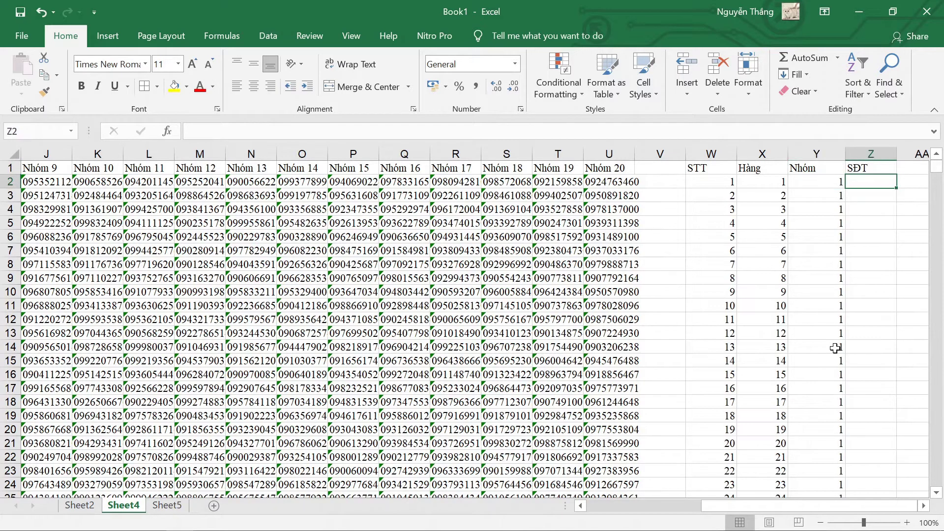
key(Left)
key(Left)
key(Right)
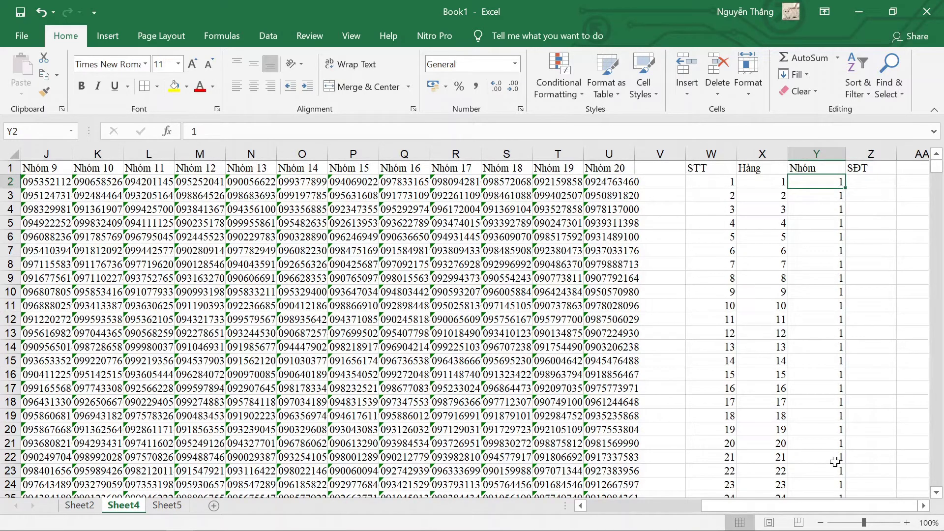
click(858, 184)
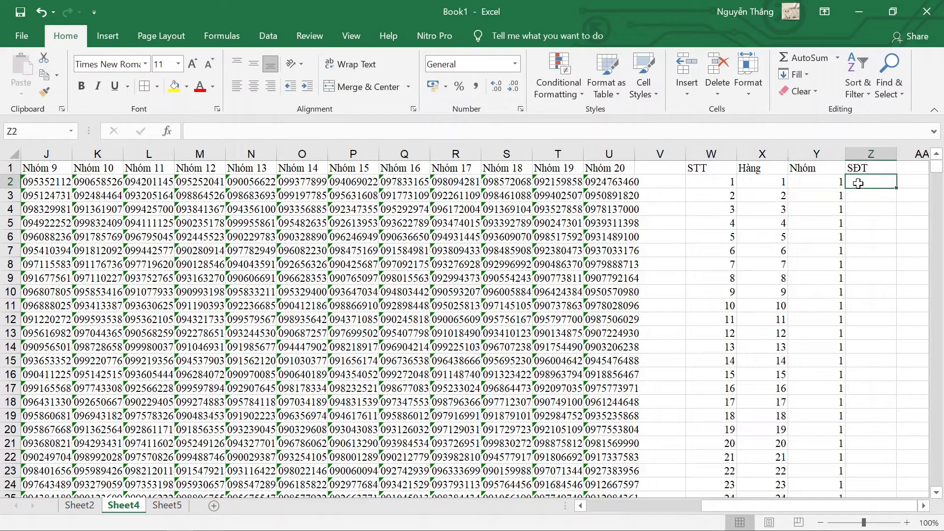
text(=IN)
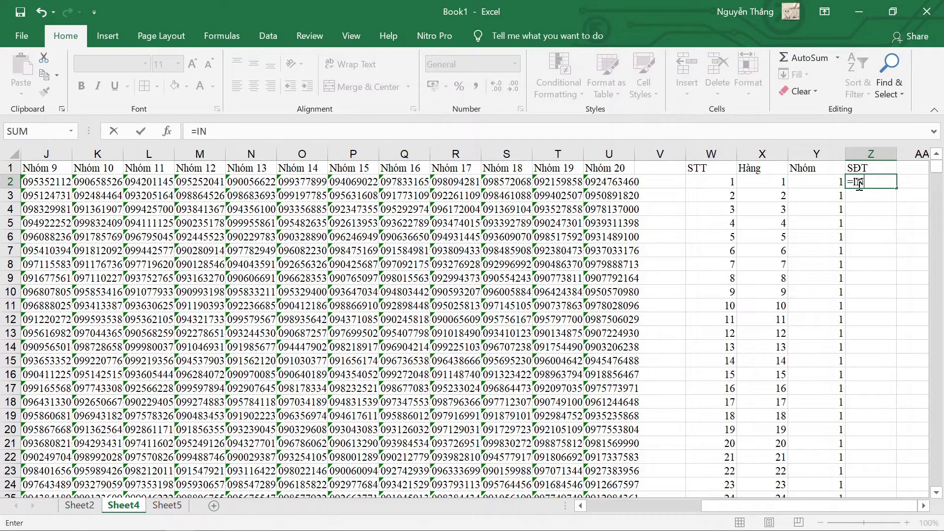
text(DEX()
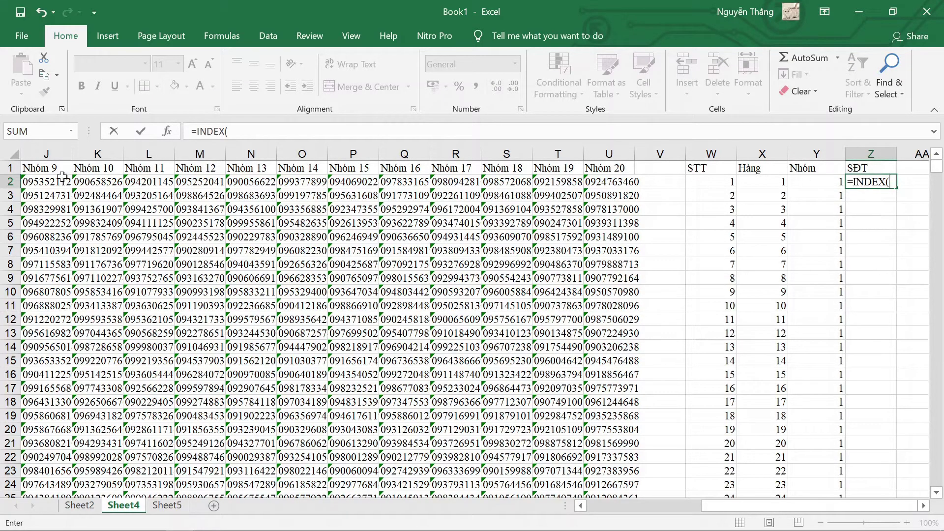
drag(610, 506, 587, 505)
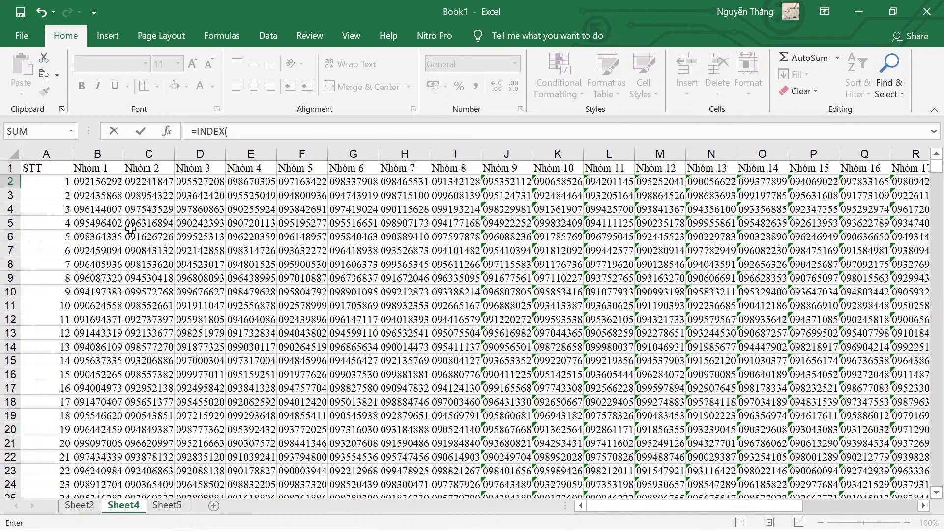
click(93, 183)
key(ctrl+shift+Right)
key(ctrl+shift+Down)
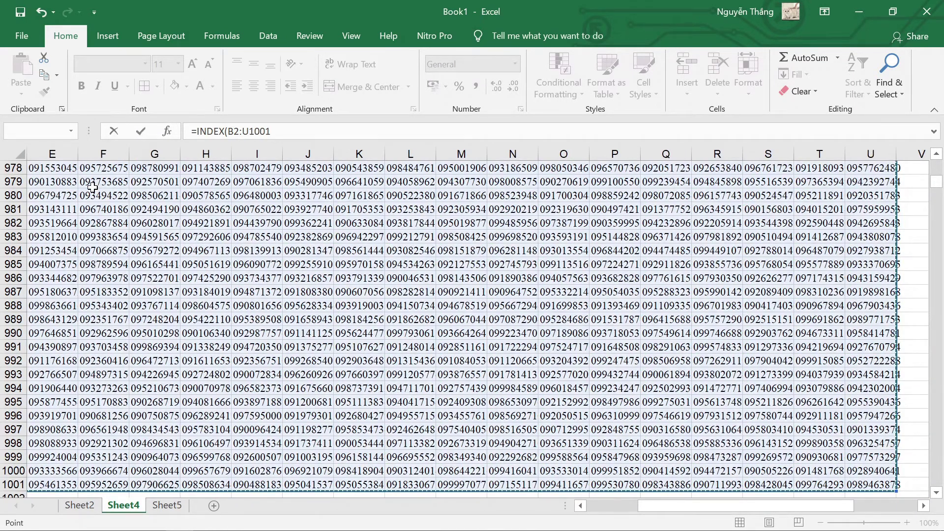
key(F4)
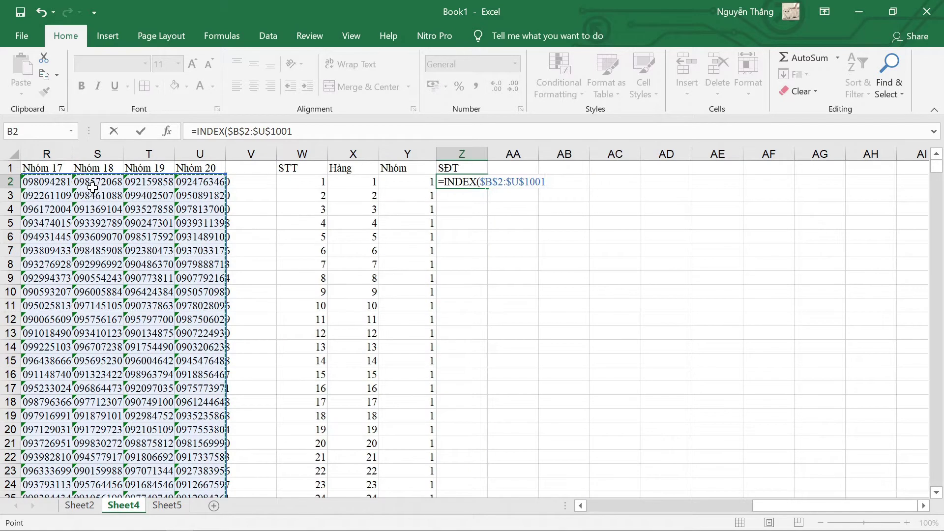
text(;)
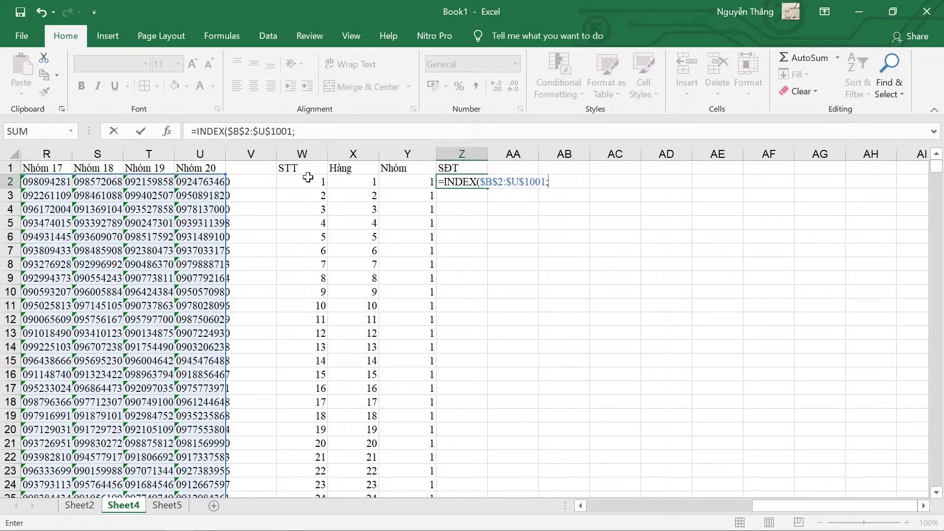
click(367, 184)
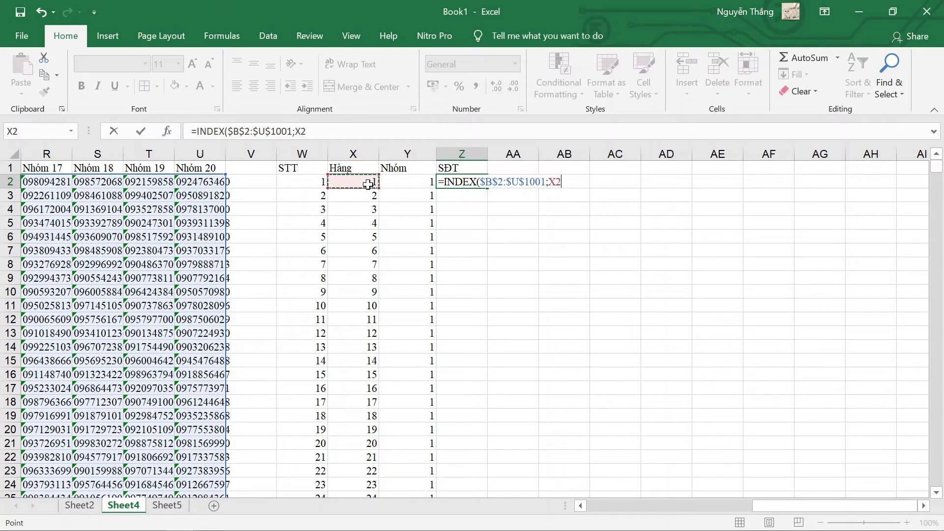
text(;)
click(396, 182)
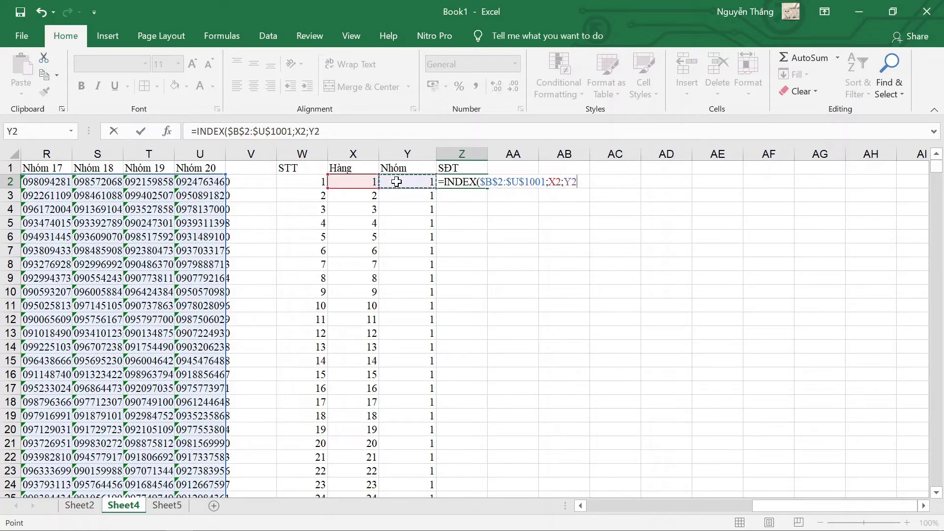
text())
key(Return)
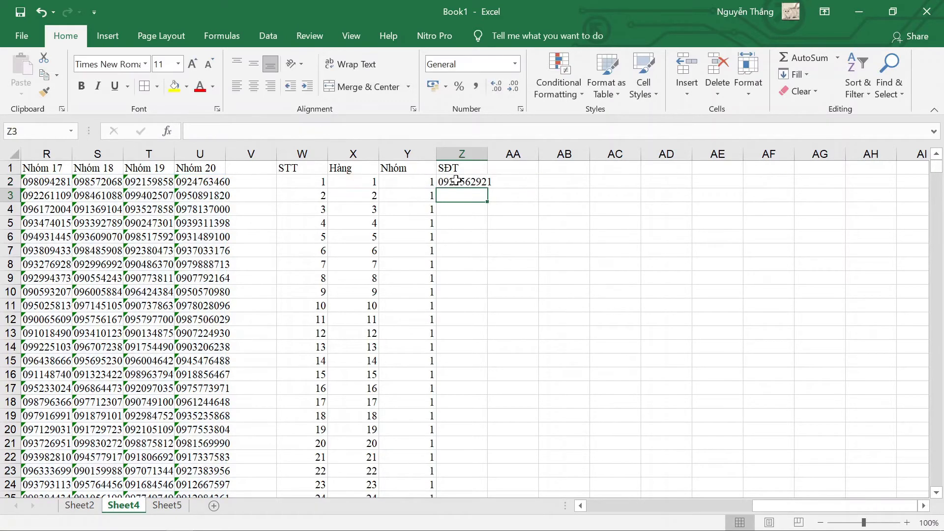
- Copy the INDEX formula down to row 20001 and compare the first result with Nhóm 1's phone number
click(472, 181)
double_click(490, 186)
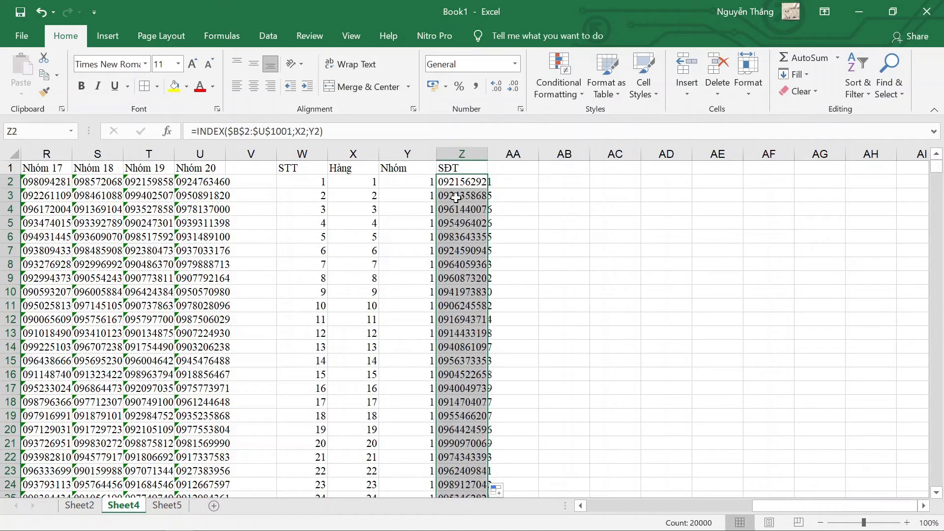
key(ctrl+Down)
key(ctrl+Up)
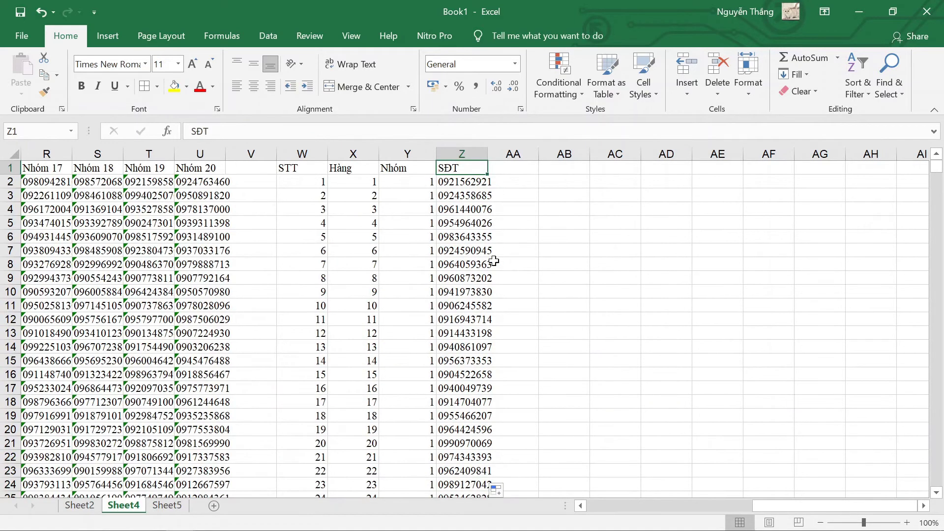
click(446, 187)
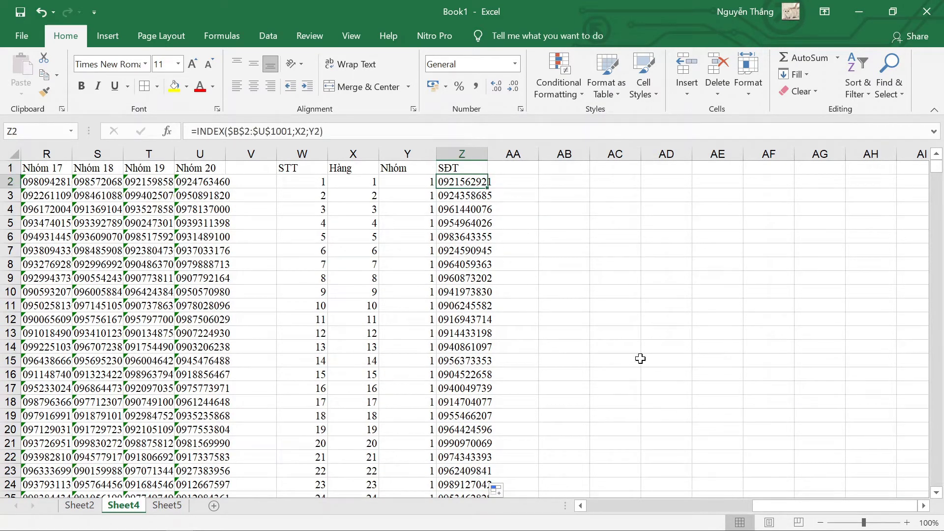
key(ctrl+Left)
key(ctrl+Left)
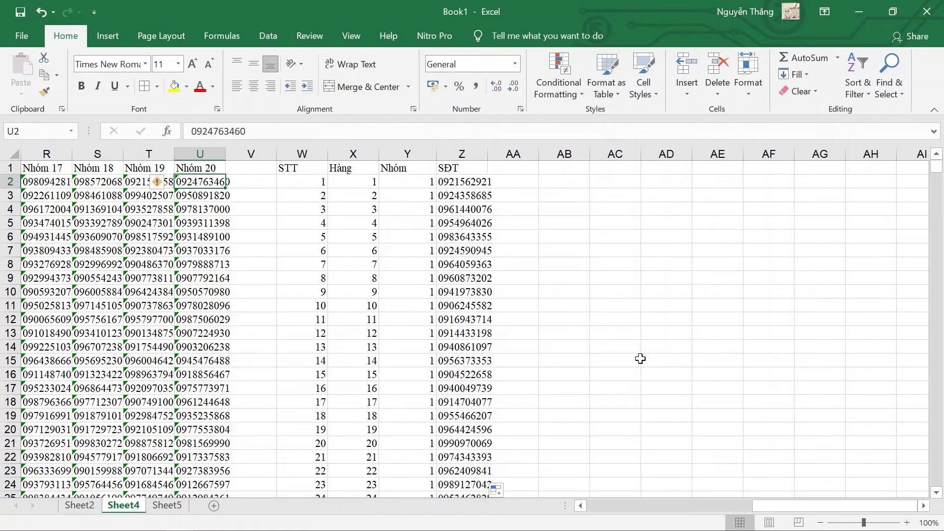
key(ctrl+Left)
key(Right)
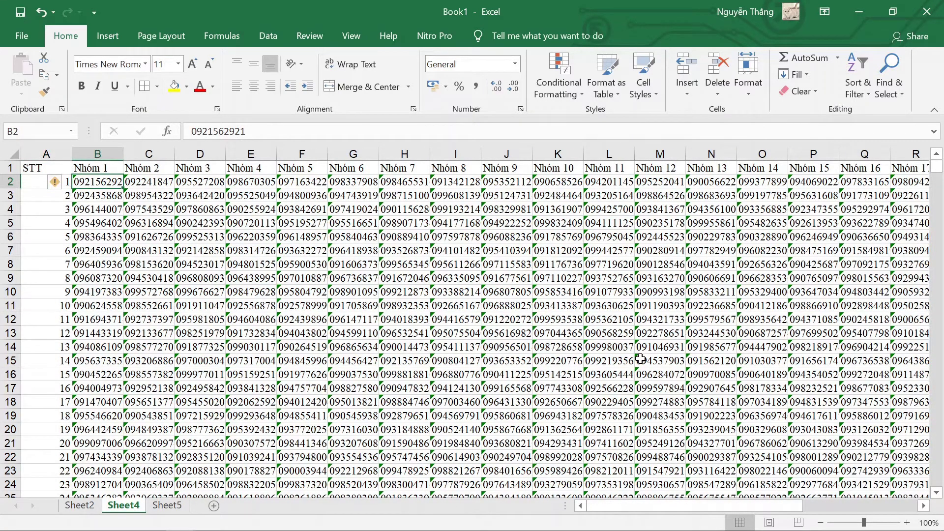
key(ctrl+Right)
key(ctrl+Right)
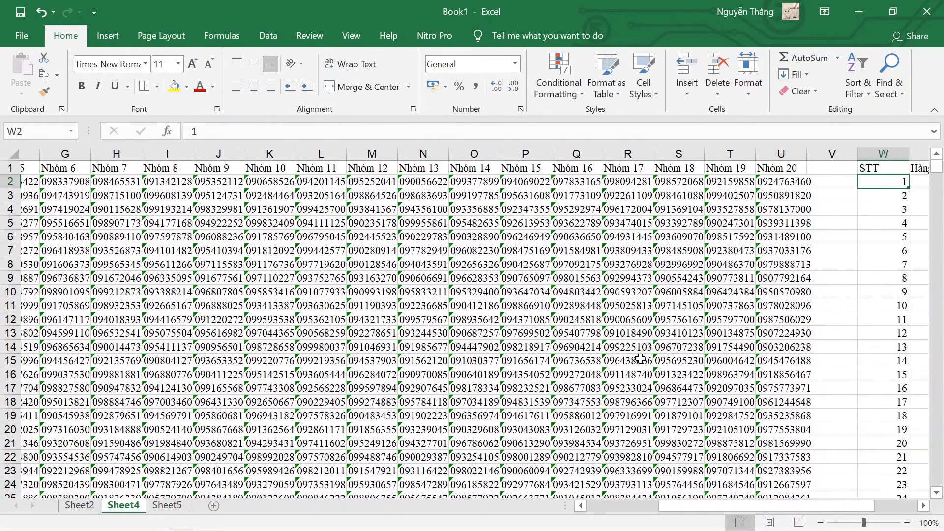
key(Right)
key(Right)
key(Right)
key(Left)
key(Left)
key(Left)
key(Right)
key(Right)
key(Right)
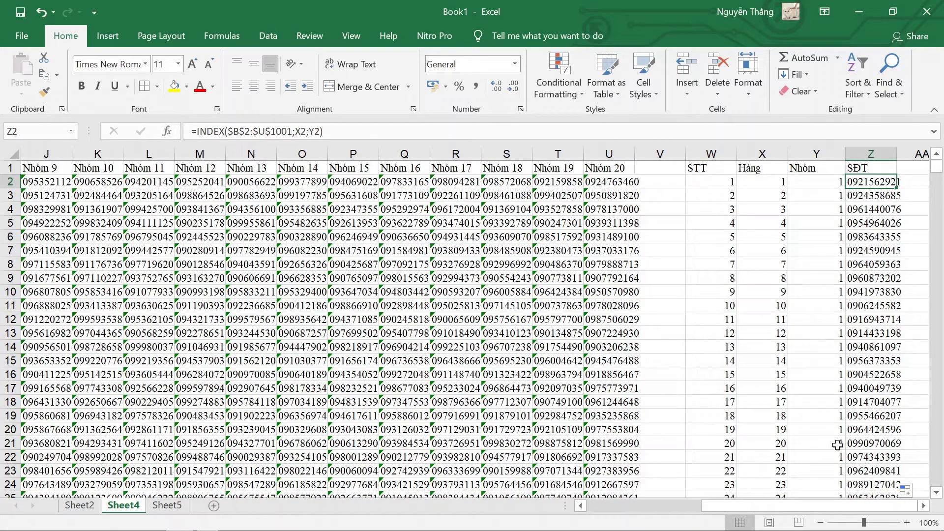
click(872, 155)
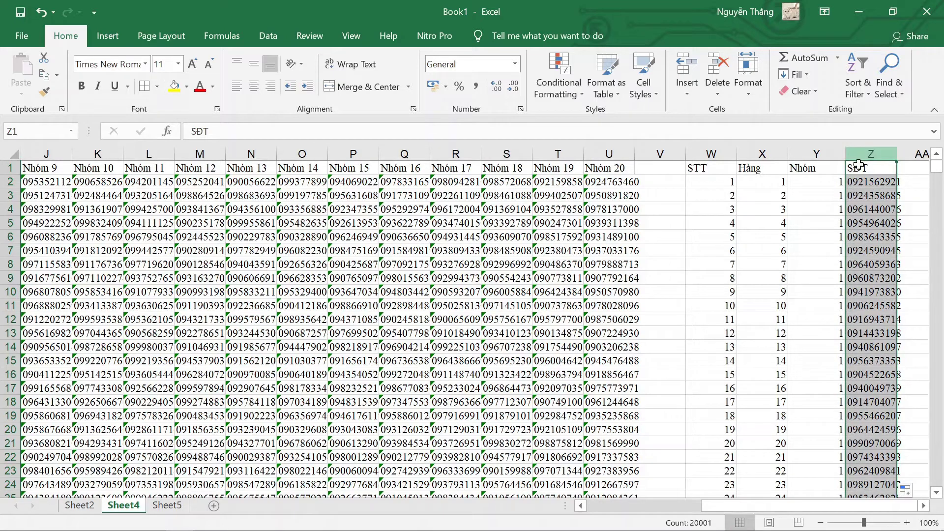
- Select the combined STT, Hàng, Nhóm, SĐT list on Sheet4 from header to last row
drag(721, 154, 870, 152)
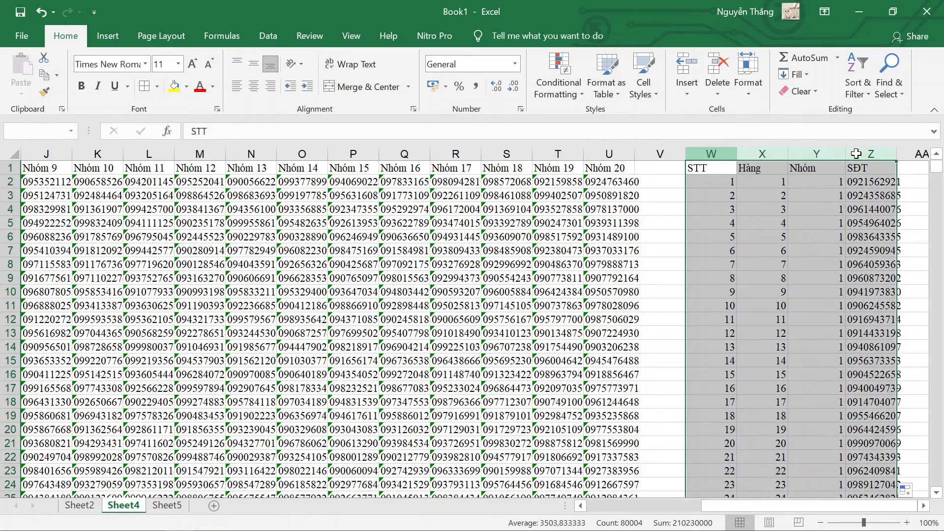
key(ctrl+c)
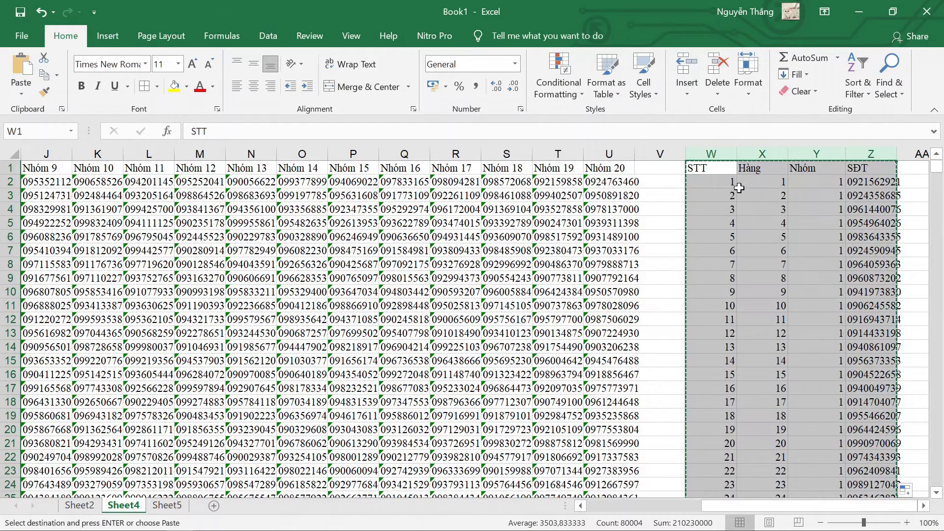
click(728, 178)
click(722, 170)
key(ctrl+shift+Right)
key(ctrl+shift+Down)
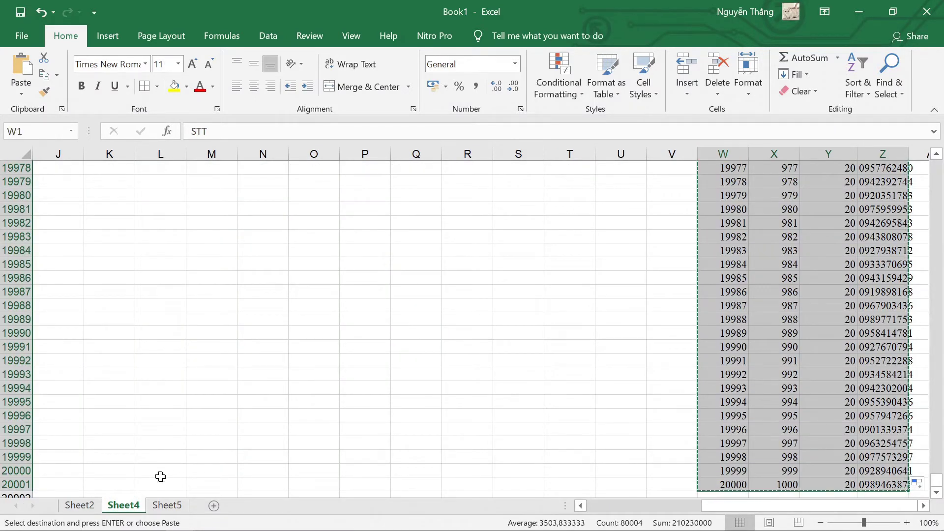
- Copy the selected list from Sheet4 and paste it into Sheet5 starting at F1
click(167, 506)
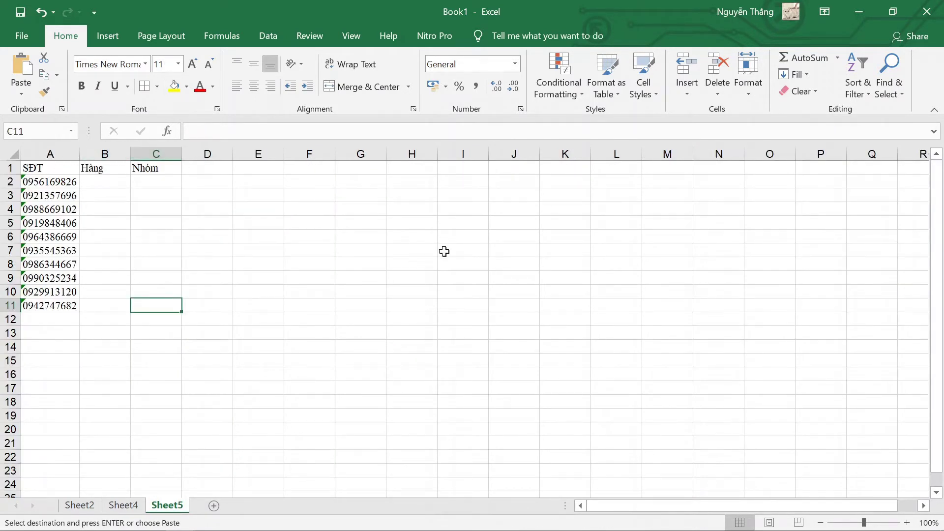
click(408, 168)
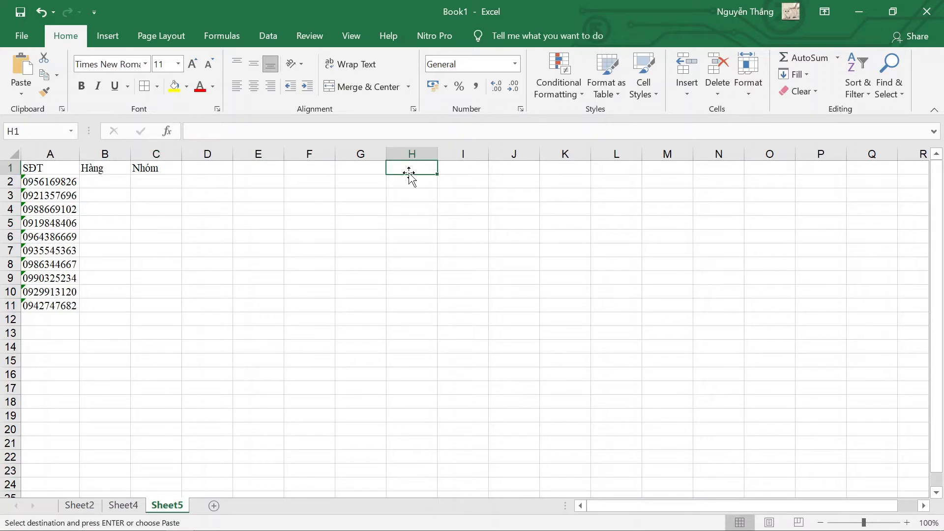
click(458, 182)
click(414, 170)
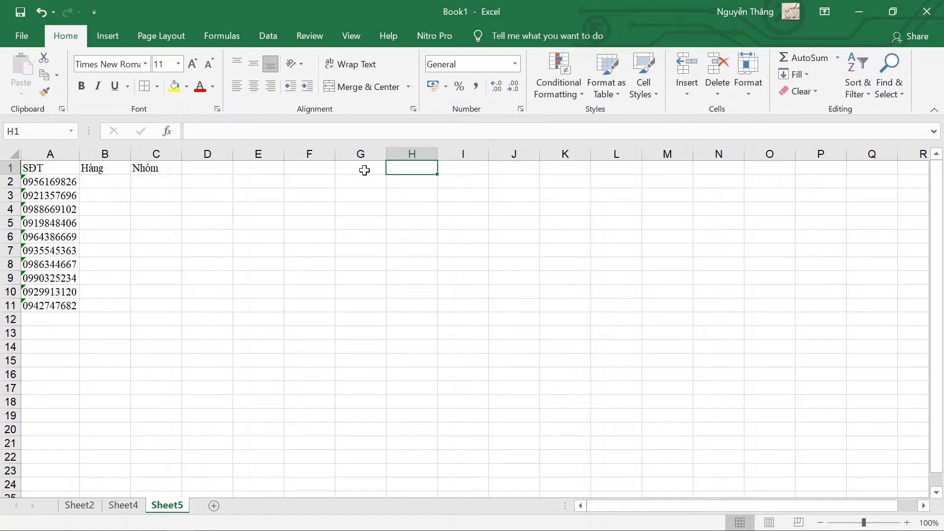
click(124, 506)
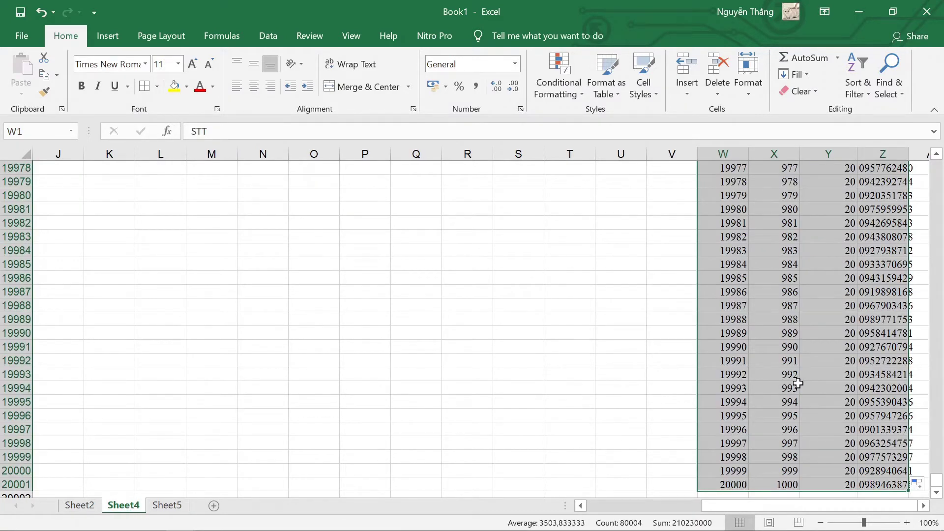
key(ctrl+c)
click(167, 506)
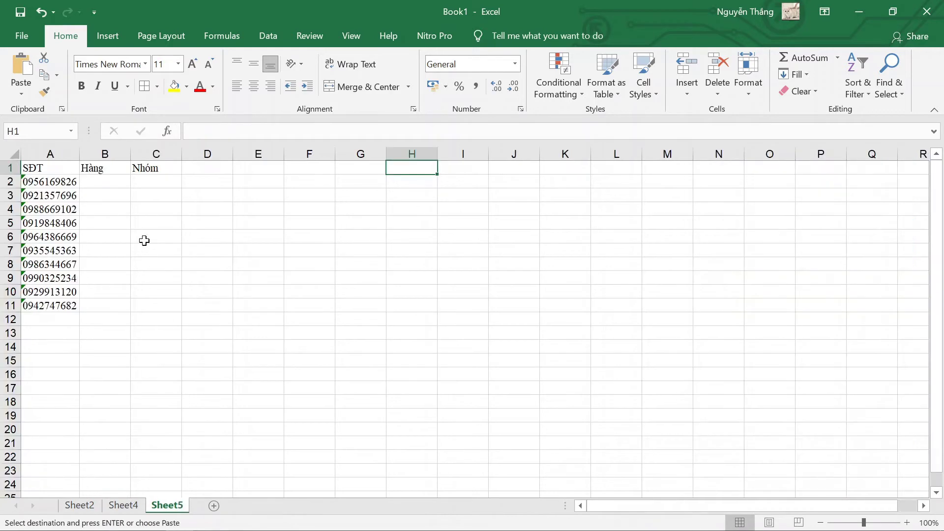
click(394, 194)
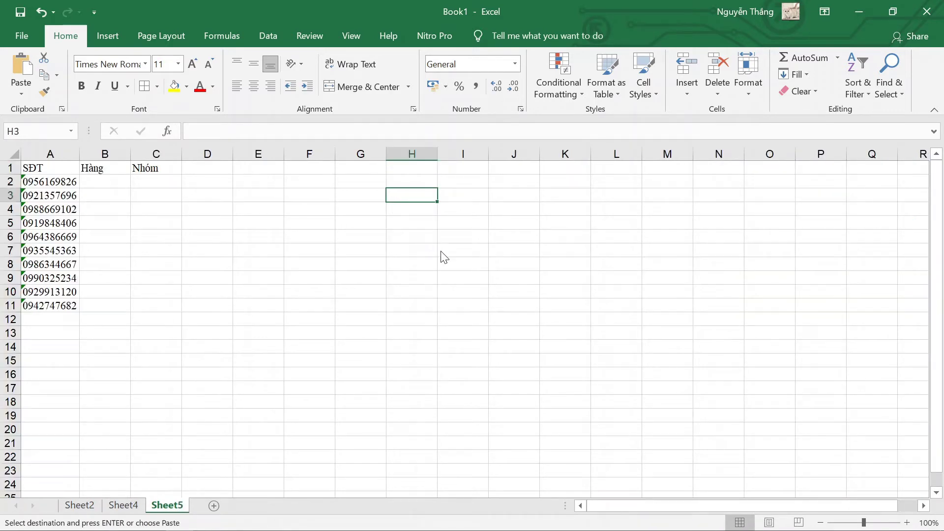
click(305, 171)
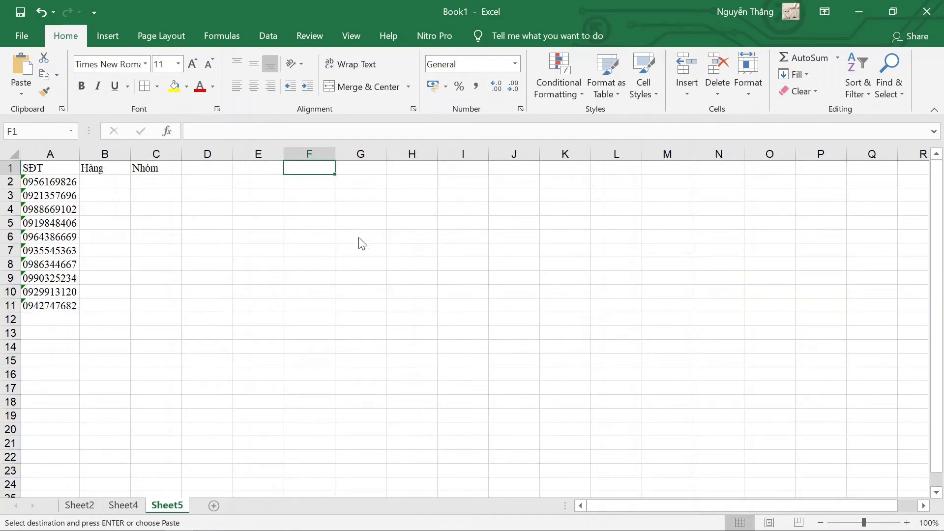
key(ctrl+v)
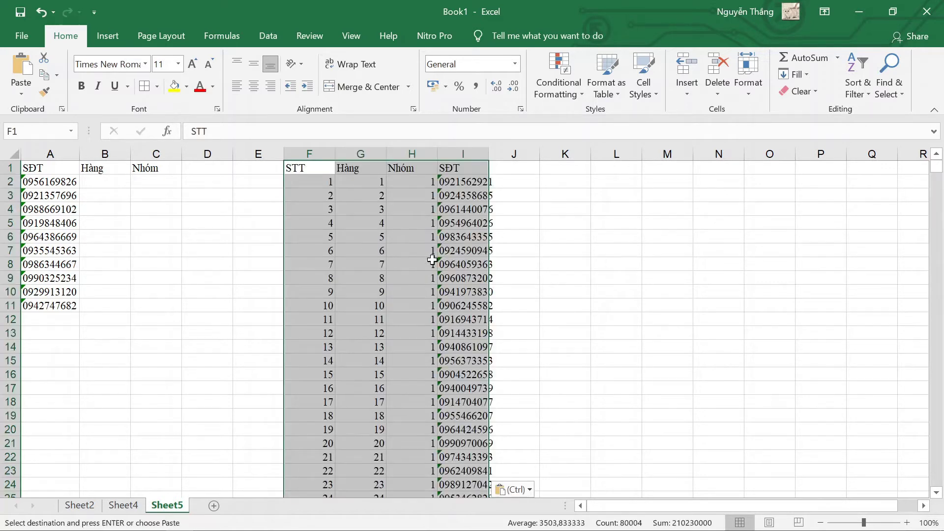
- Check the pasted STT header and Nhóm values, then select the SĐT header in A1
click(545, 252)
click(305, 170)
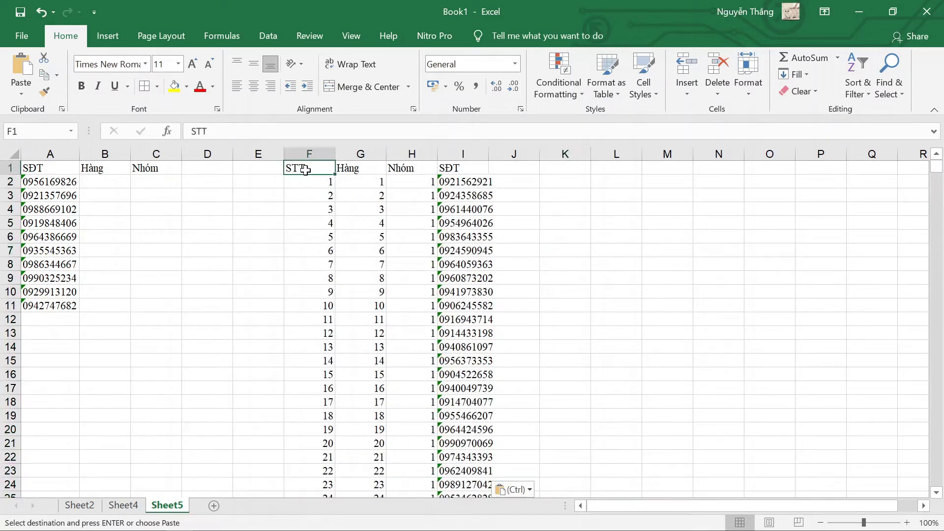
click(431, 229)
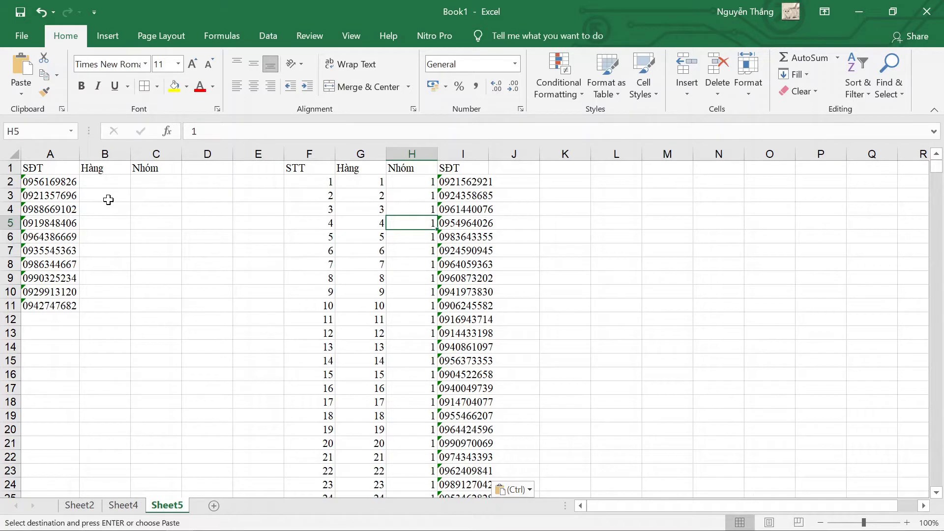
click(95, 190)
click(95, 180)
click(57, 169)
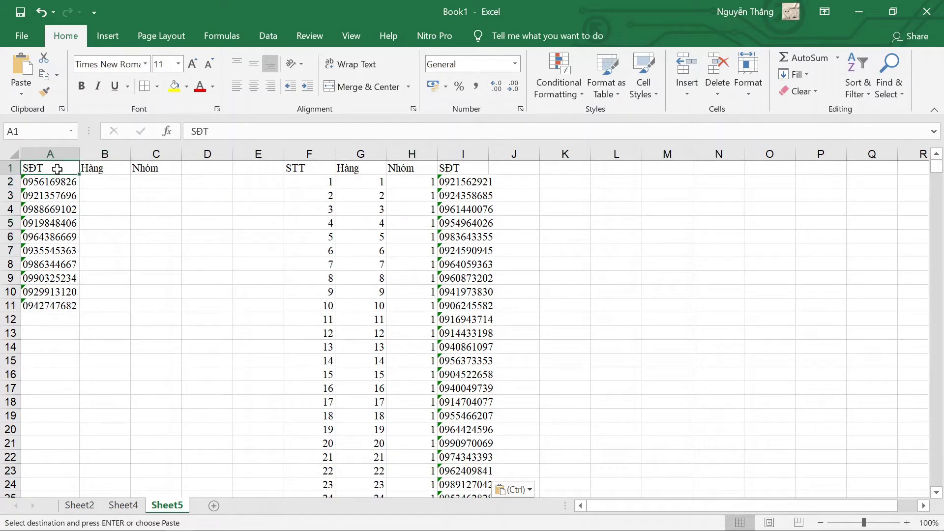
- Apply All Borders to the A1:C11 table
drag(58, 169, 153, 304)
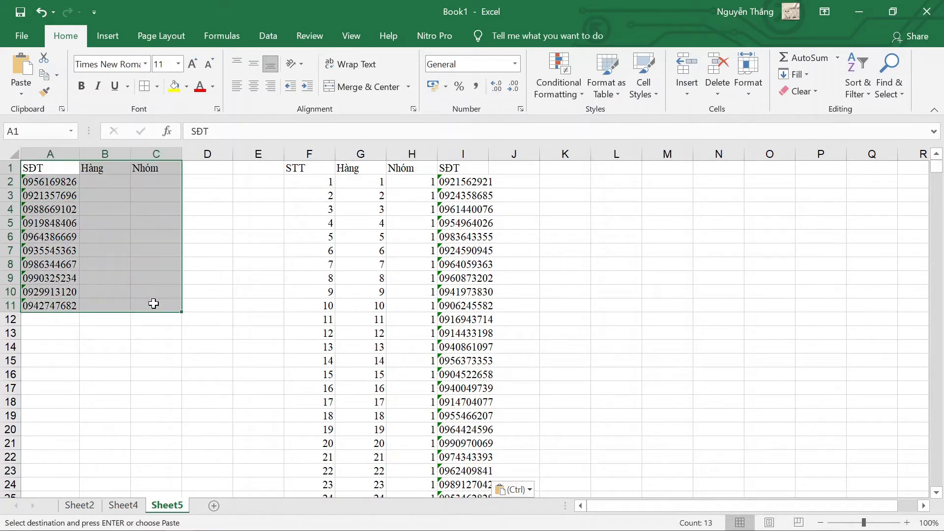
click(150, 86)
click(98, 181)
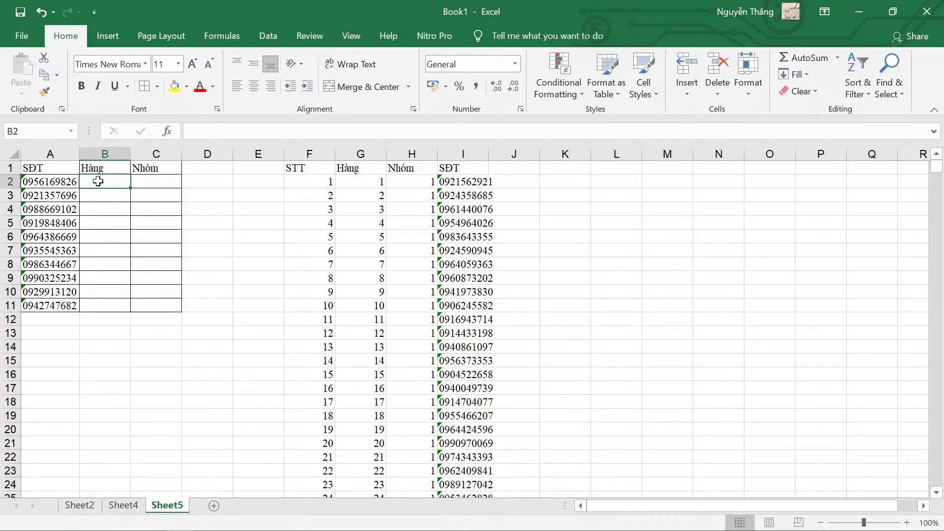
- Select the pasted list F1:I20001, return to the top, and begin =VLOOKUP( in B2
drag(310, 169, 477, 176)
key(ctrl+Down)
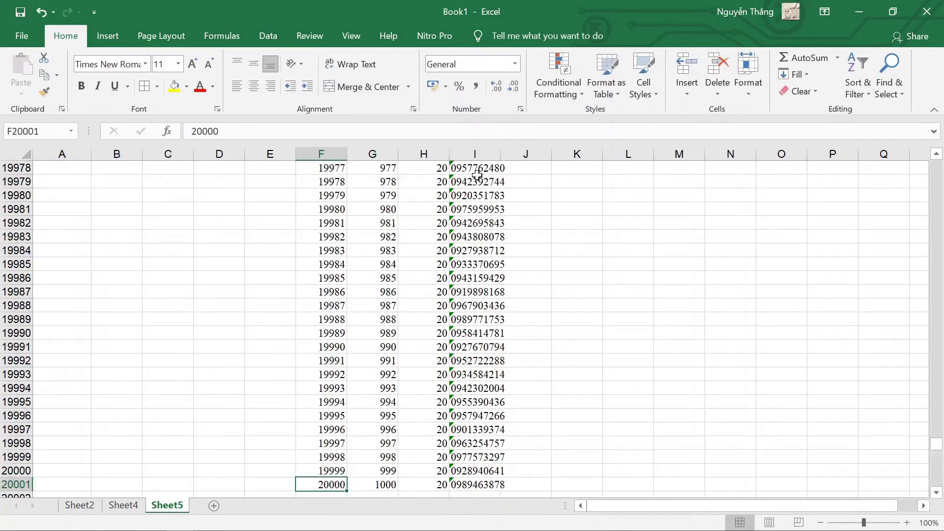
key(ctrl+shift+Right)
key(ctrl+shift+Up)
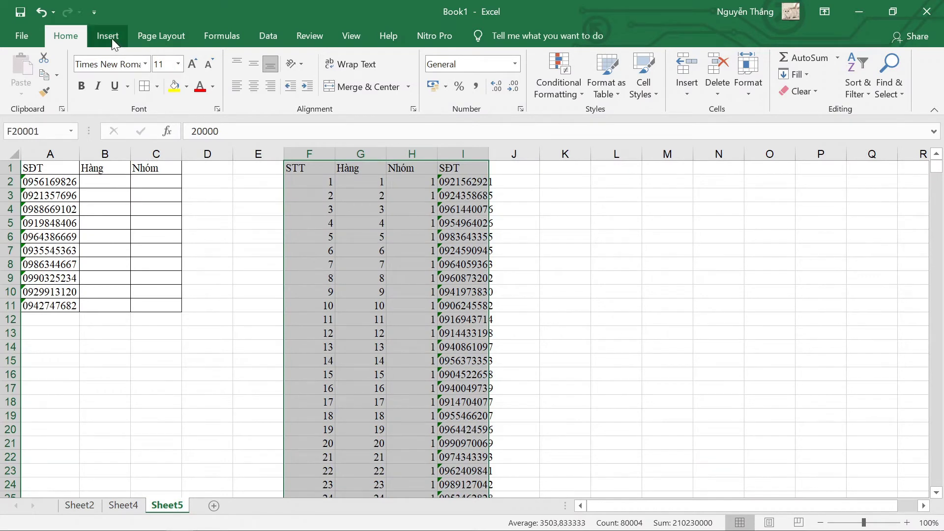
click(103, 37)
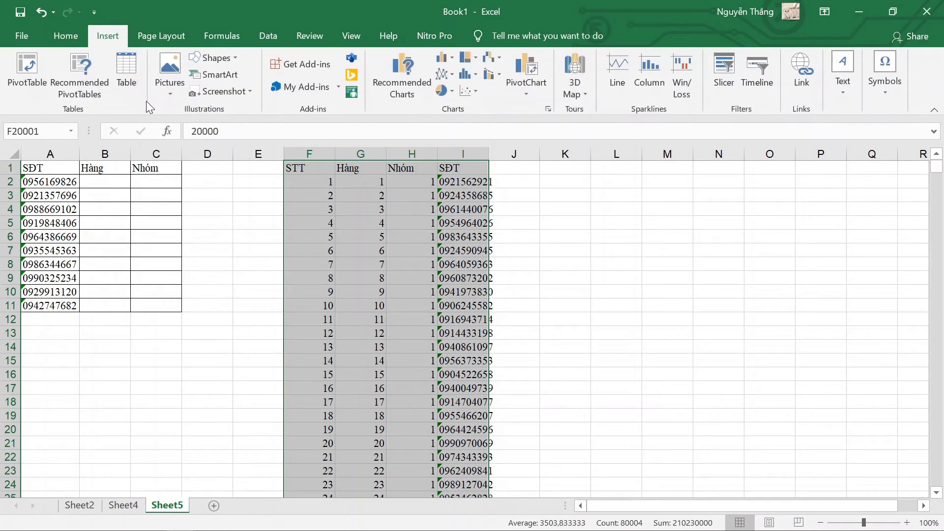
click(72, 38)
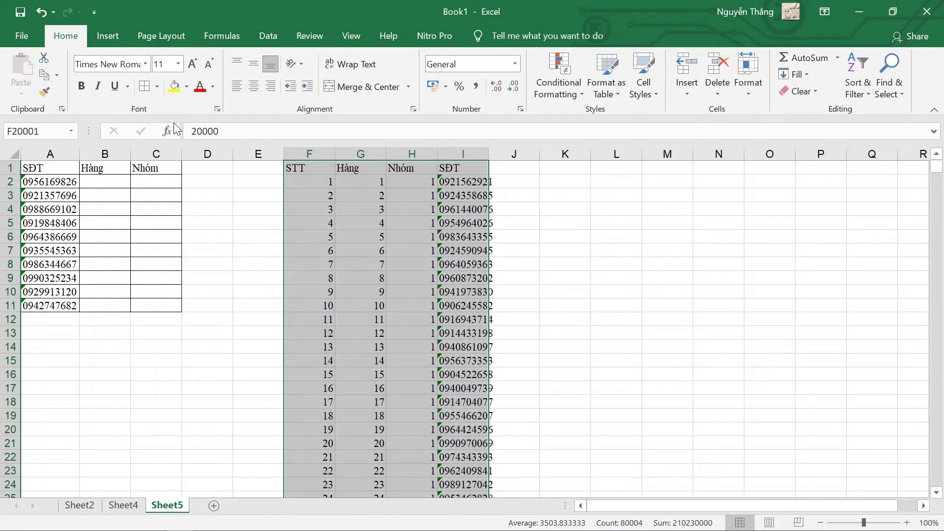
click(146, 88)
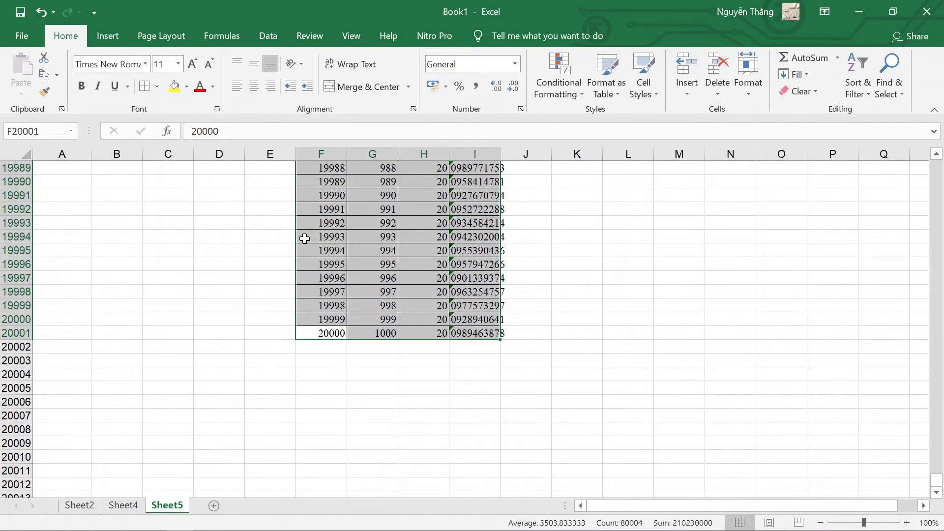
key(ctrl+Up)
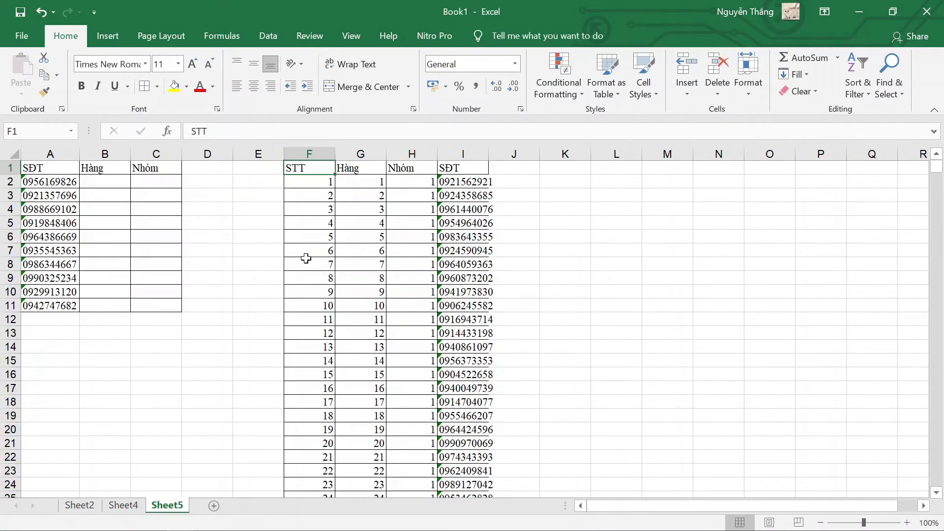
click(102, 184)
text(=)
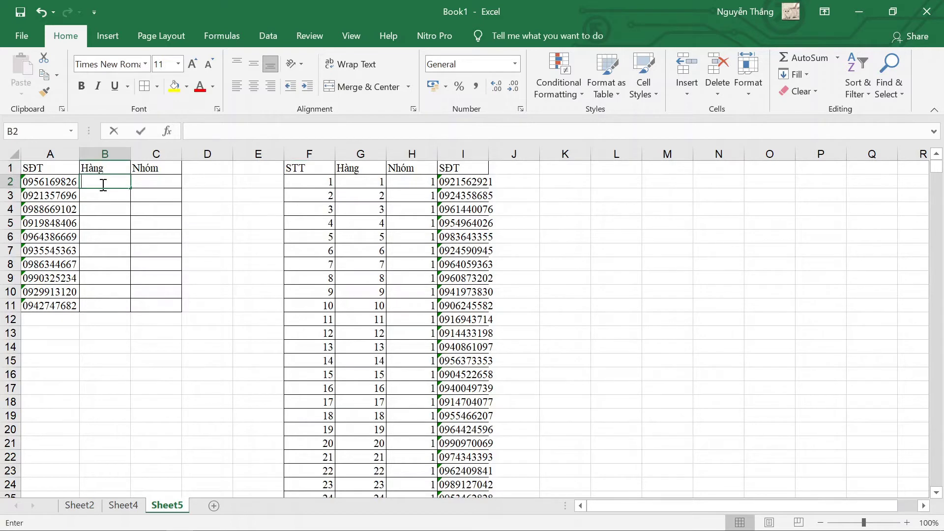
text(VLO)
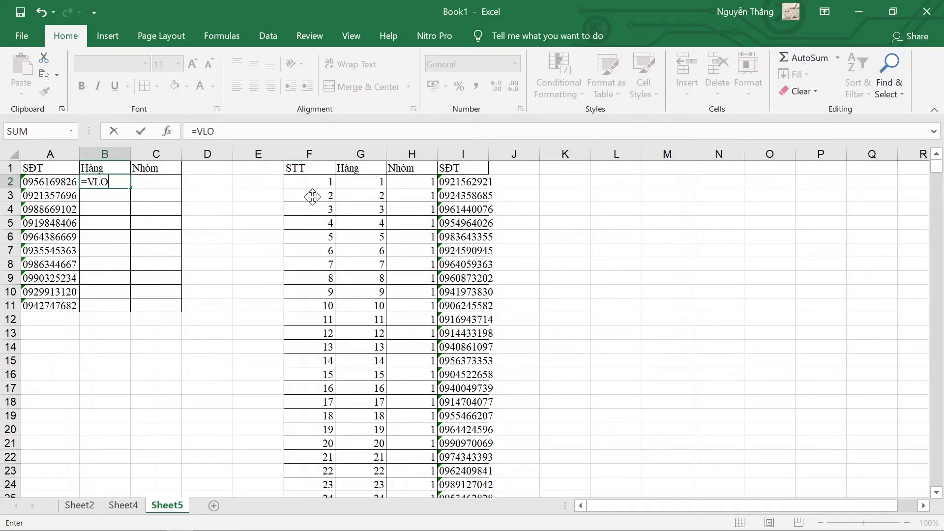
text(OKUP()
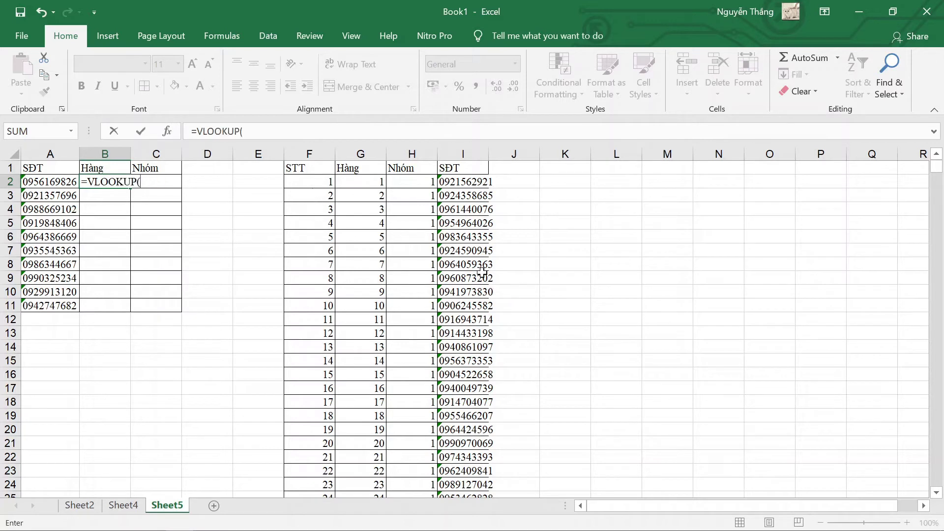
- Enter =VLOOKUP(A2;G2:I20001;1;0) in B2 to look up A2's phone number
click(48, 182)
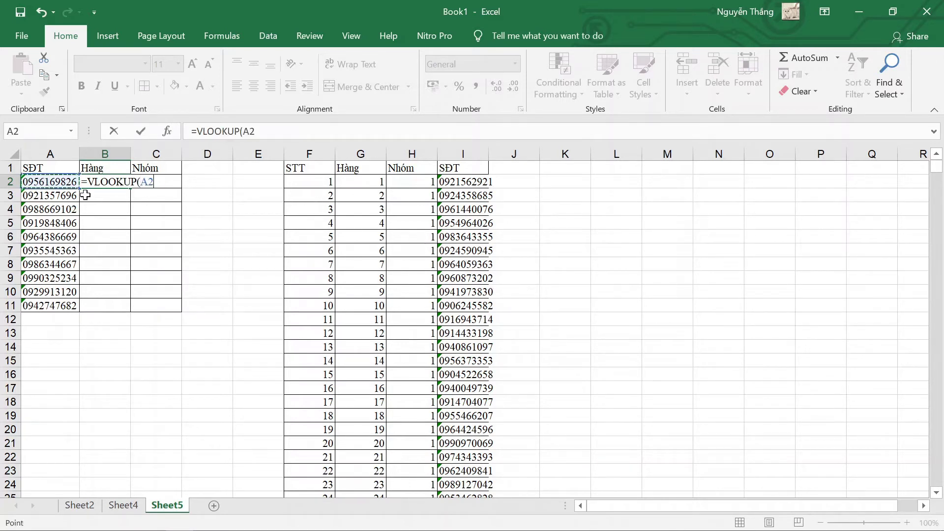
text(;)
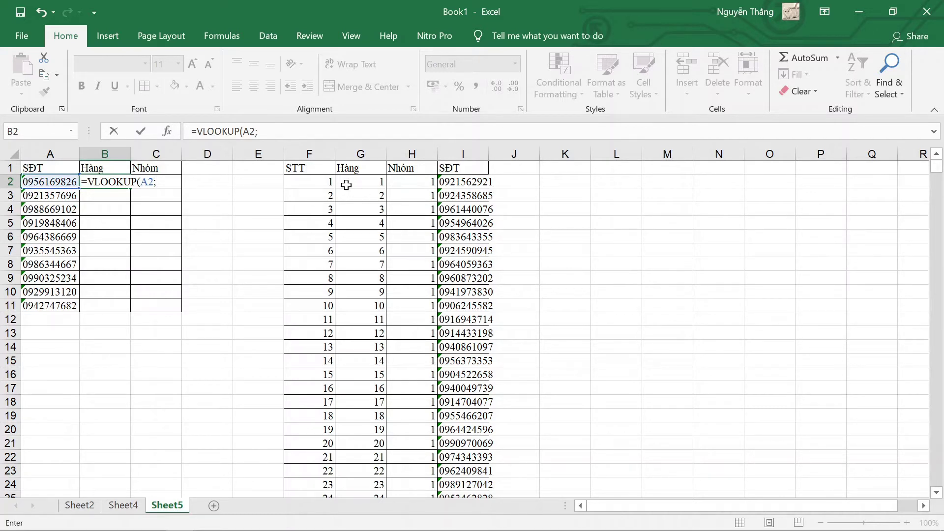
drag(348, 183, 458, 183)
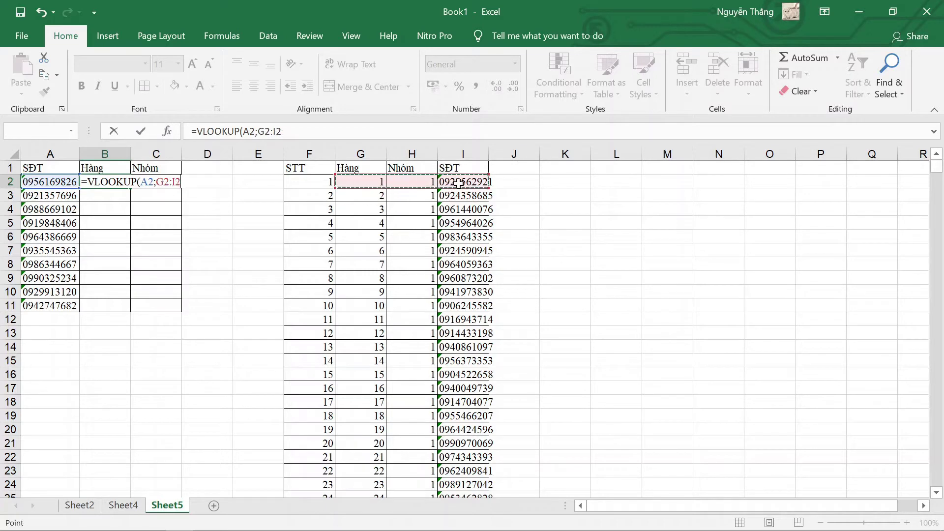
key(ctrl+shift+Down)
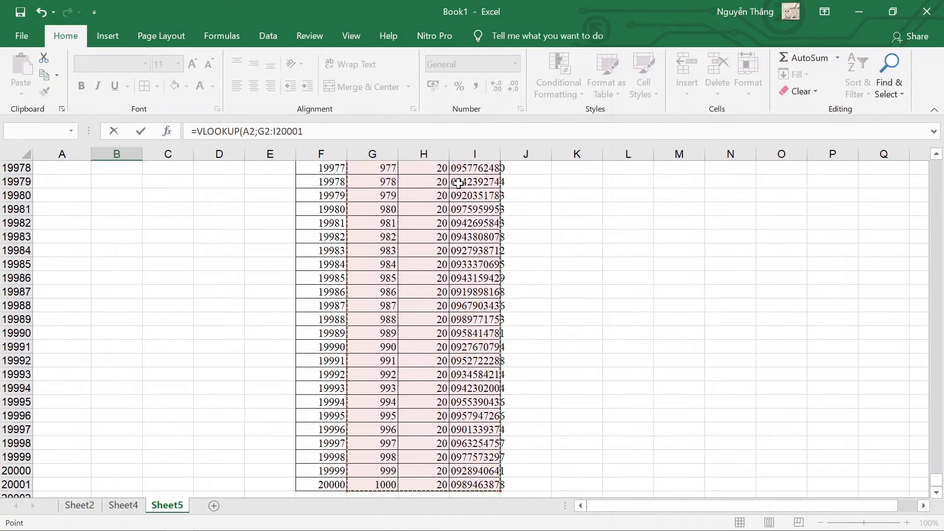
text(;)
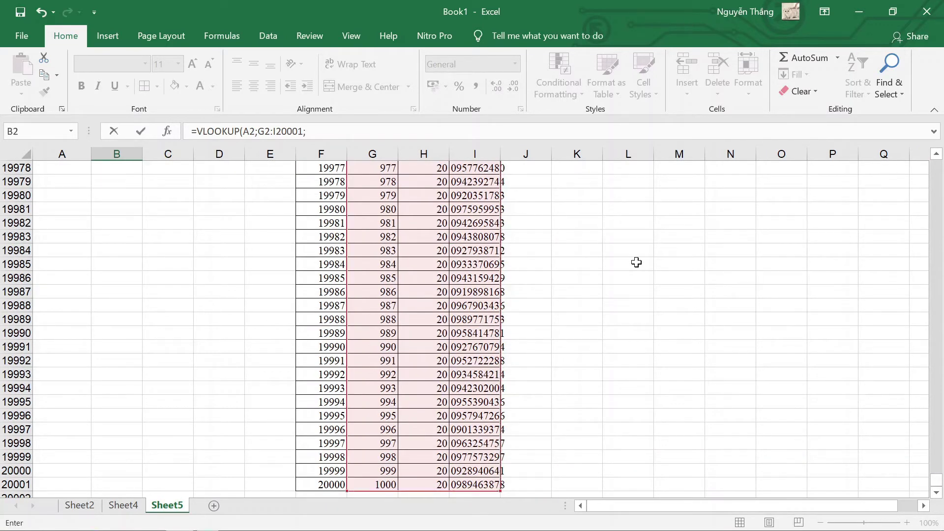
key(Up)
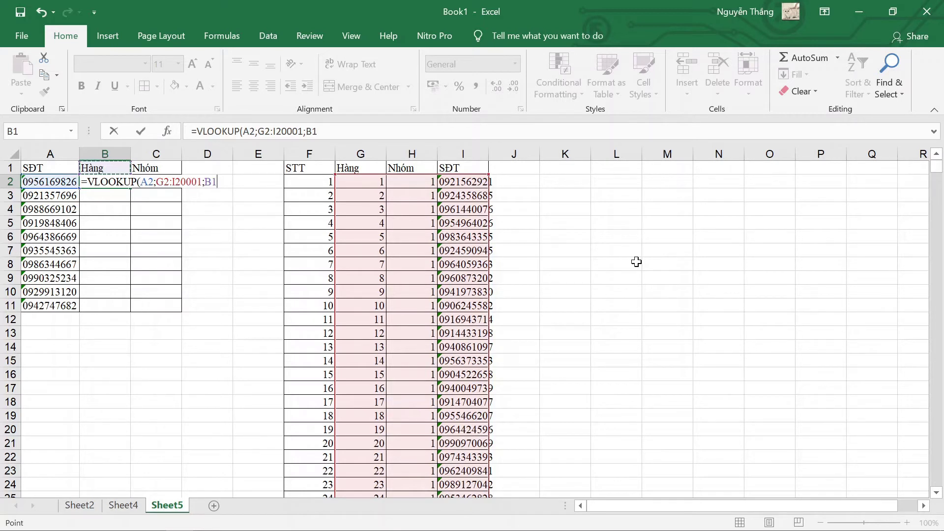
key(BackSpace)
key(BackSpace)
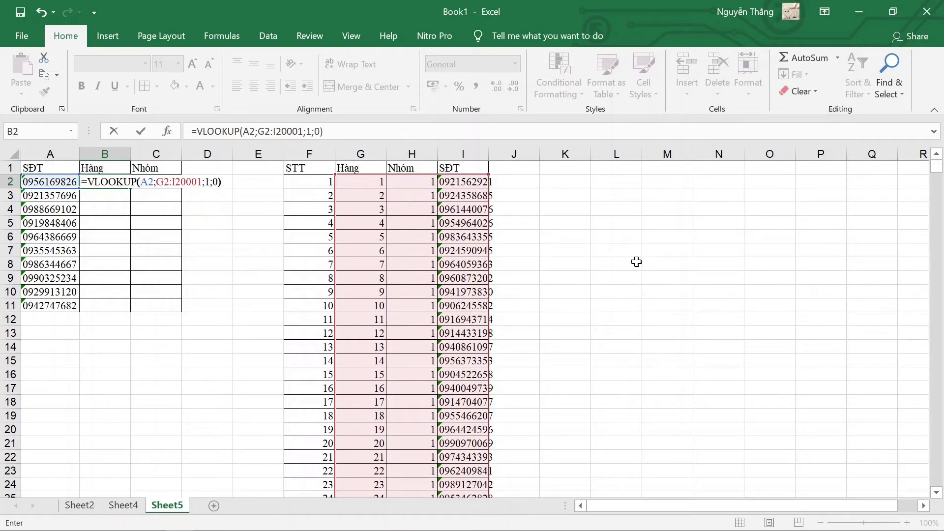
key(ctrl+Return)
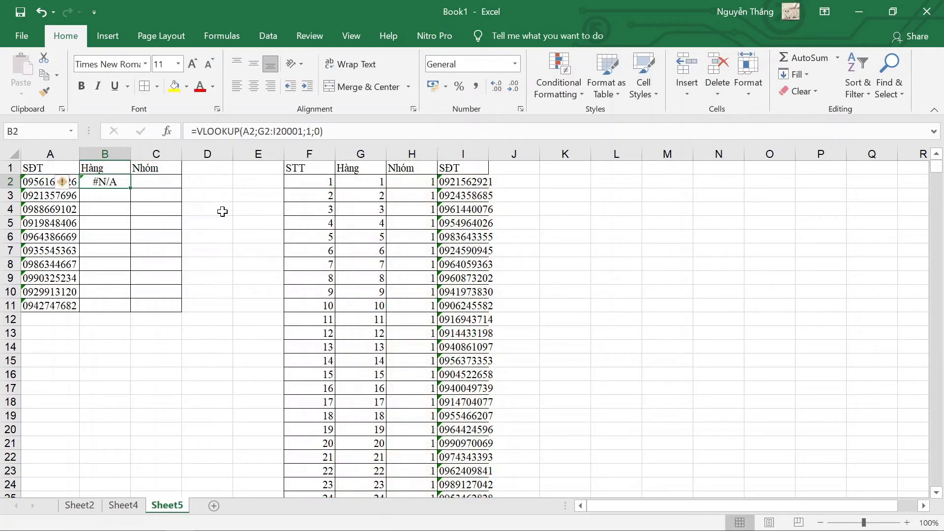
- Change B2's VLOOKUP to return column 2 and recommit it, still showing #N/A
click(308, 132)
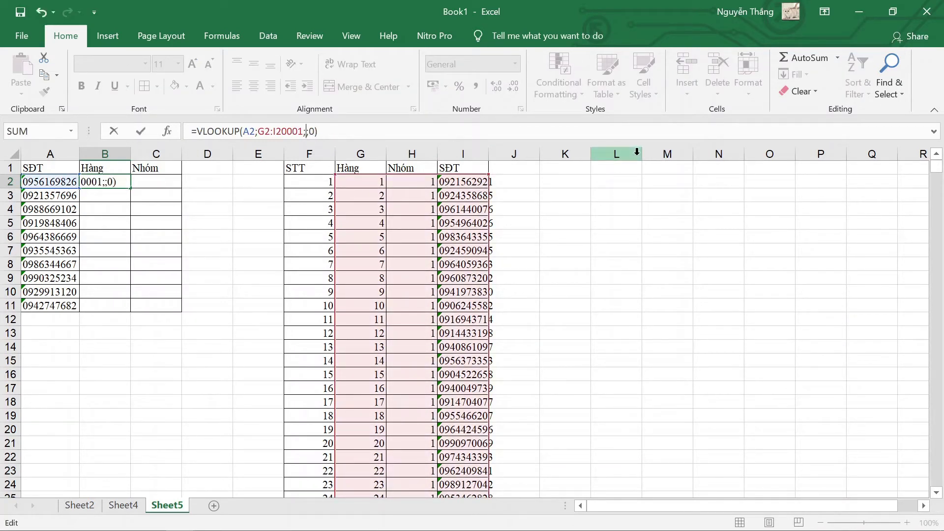
key(Return)
key(Up)
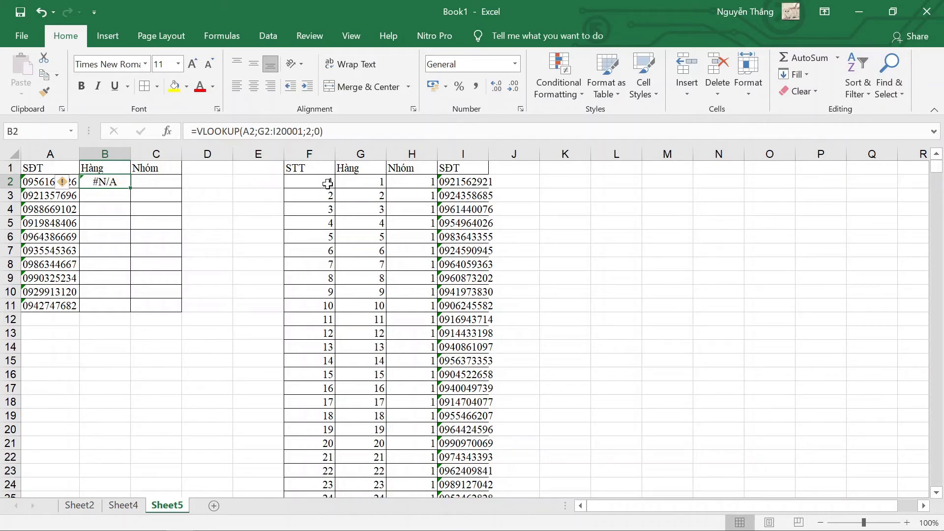
- Delete the lookup arguments from B2's formula, leaving only =VLOOKUP(
double_click(118, 184)
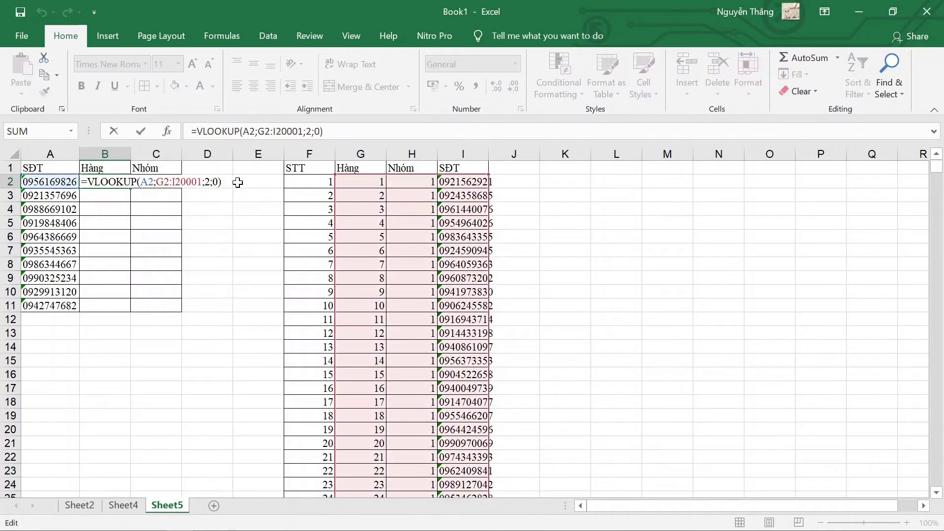
drag(228, 182, 129, 180)
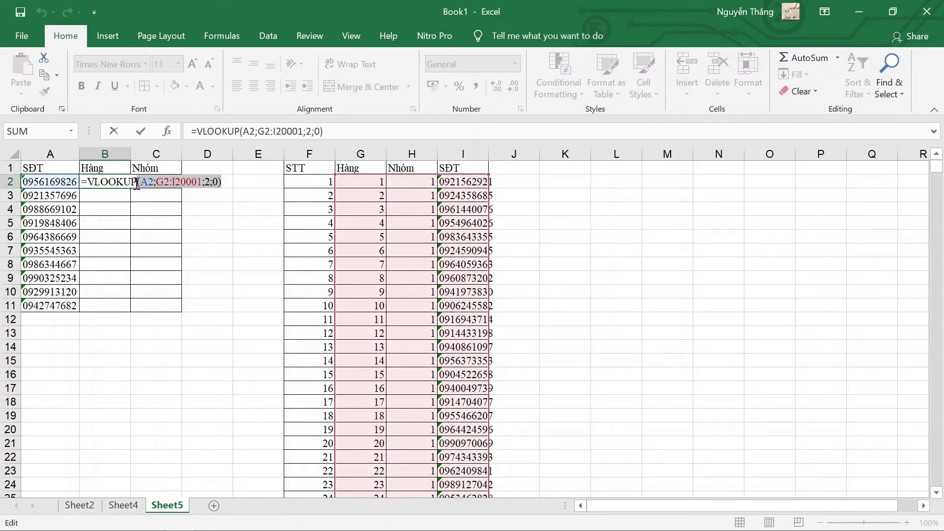
key(Delete)
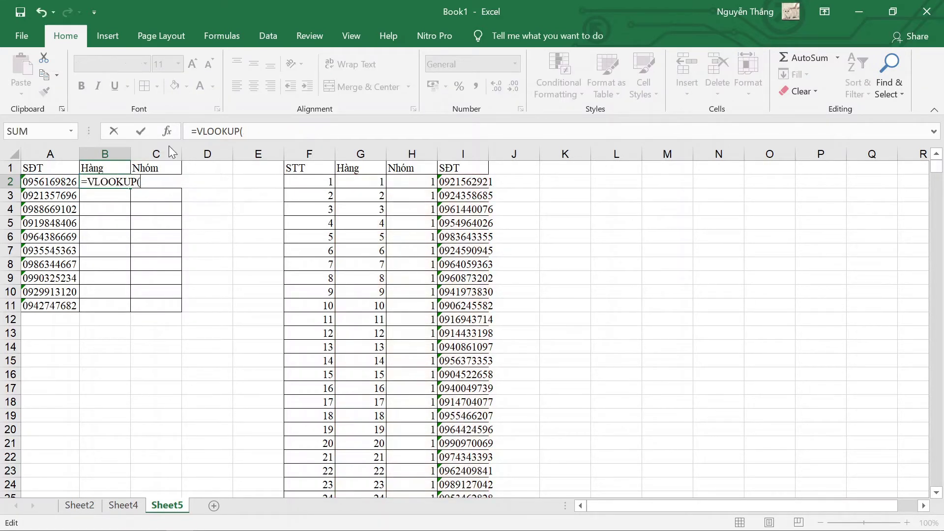
- Rebuild B2 as =VLOOKUP(A2;$F$2:$I$20001;2) using an absolute lookup range
text())
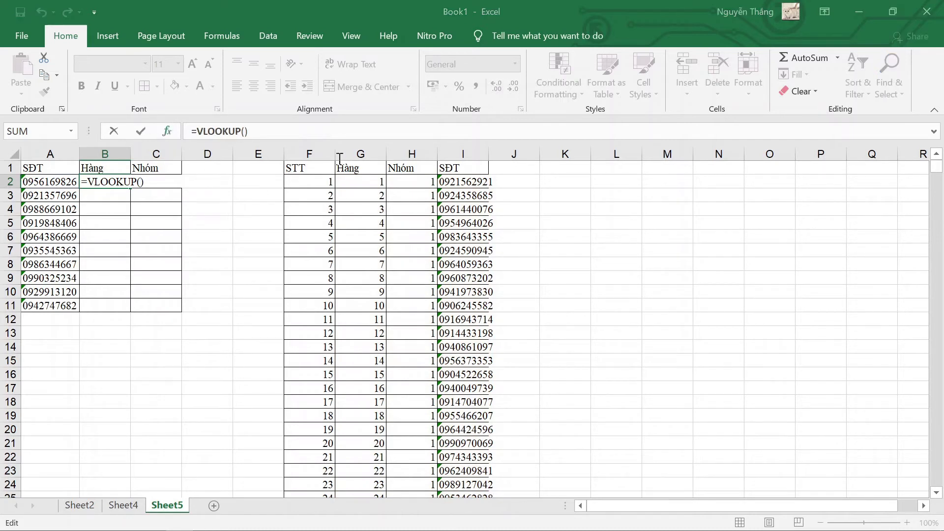
click(64, 180)
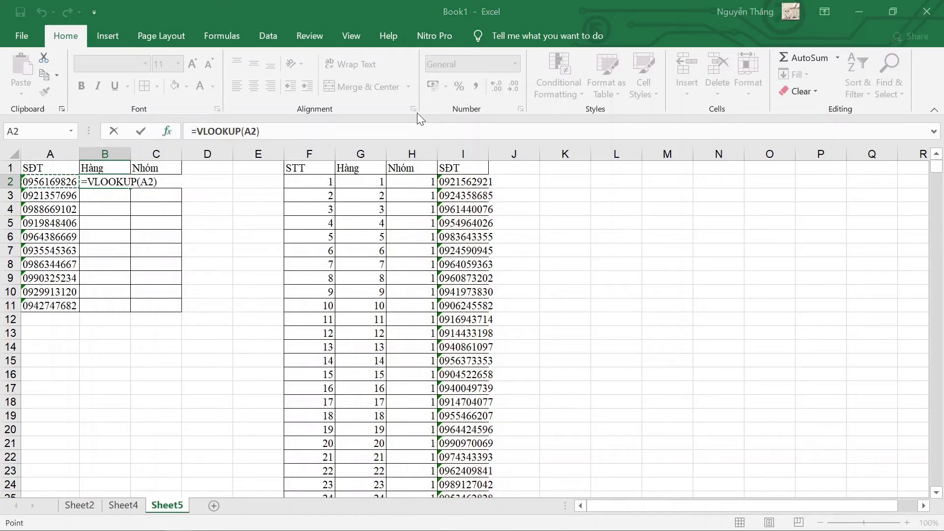
key(F2)
text(;)
click(317, 183)
drag(318, 183, 478, 286)
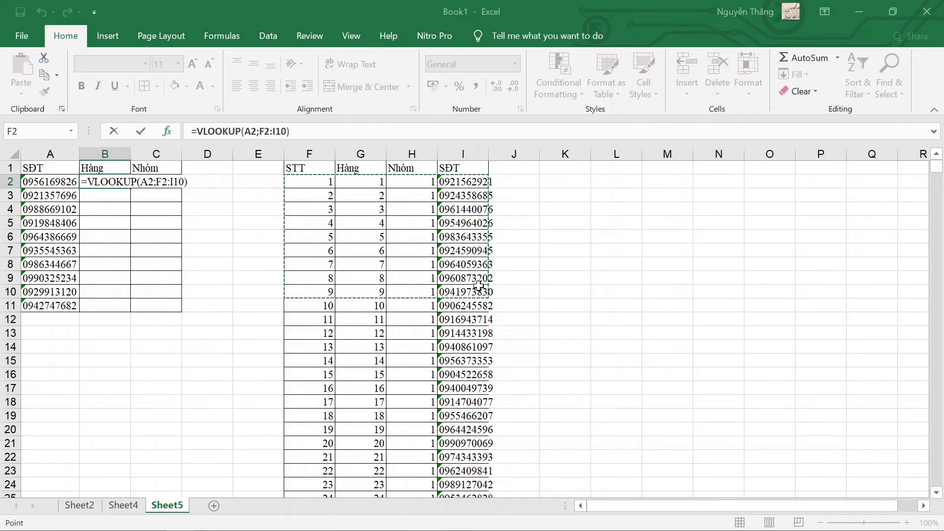
key(ctrl+shift+Down)
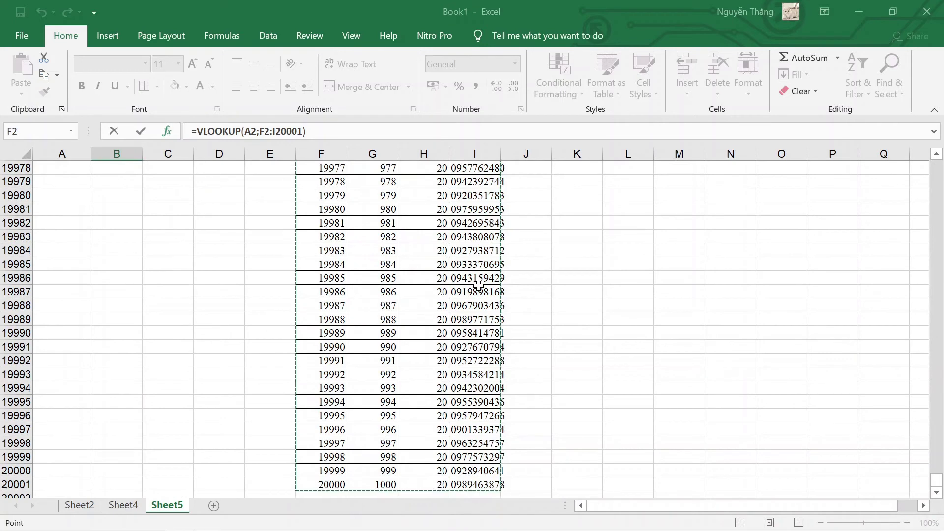
key(F4)
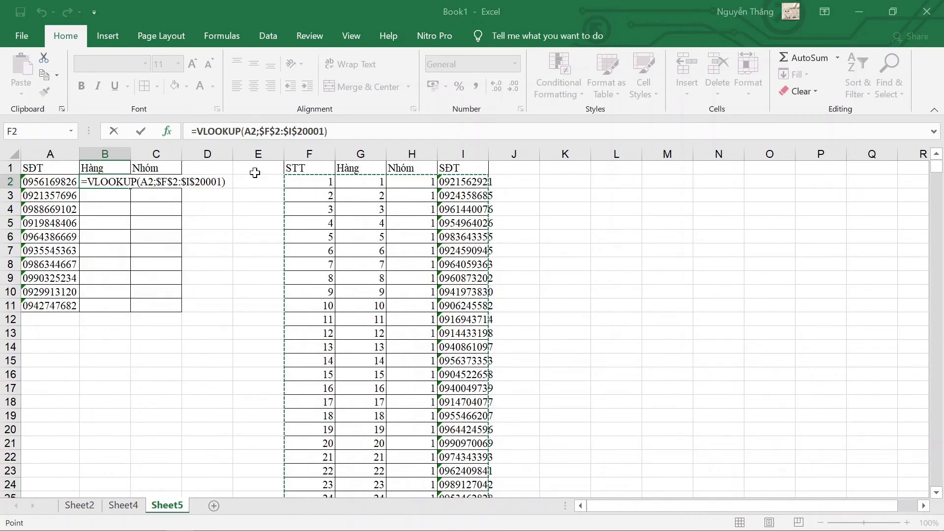
click(635, 140)
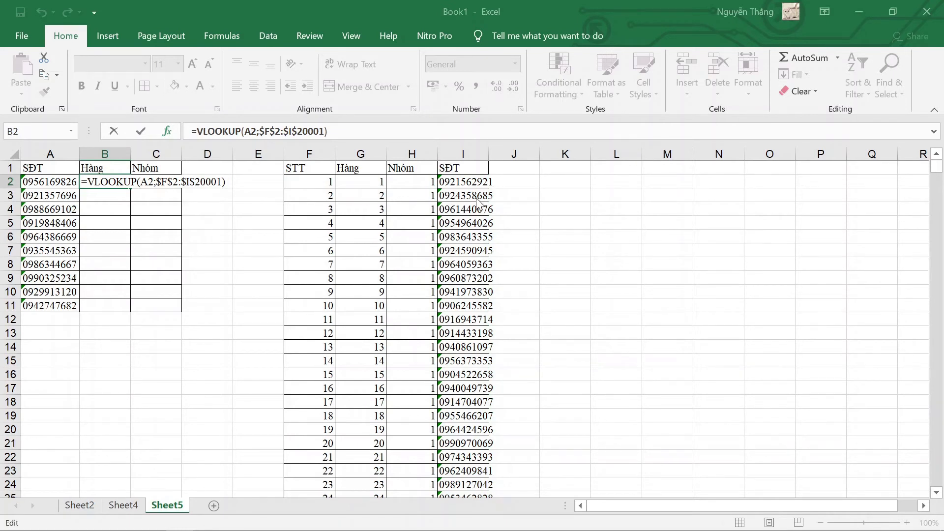
text(;2)
key(ctrl+Return)
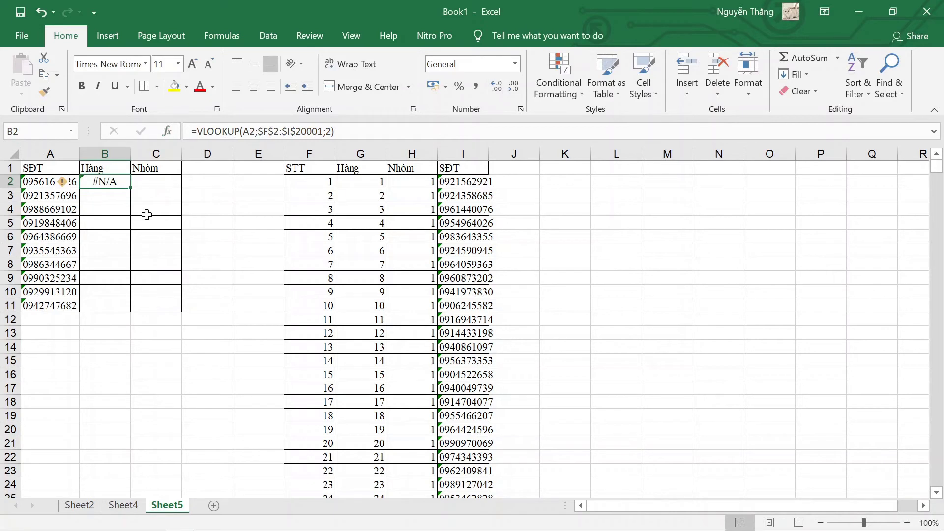
- Fill B2's lookup formula down to B11 and widen column B
double_click(131, 189)
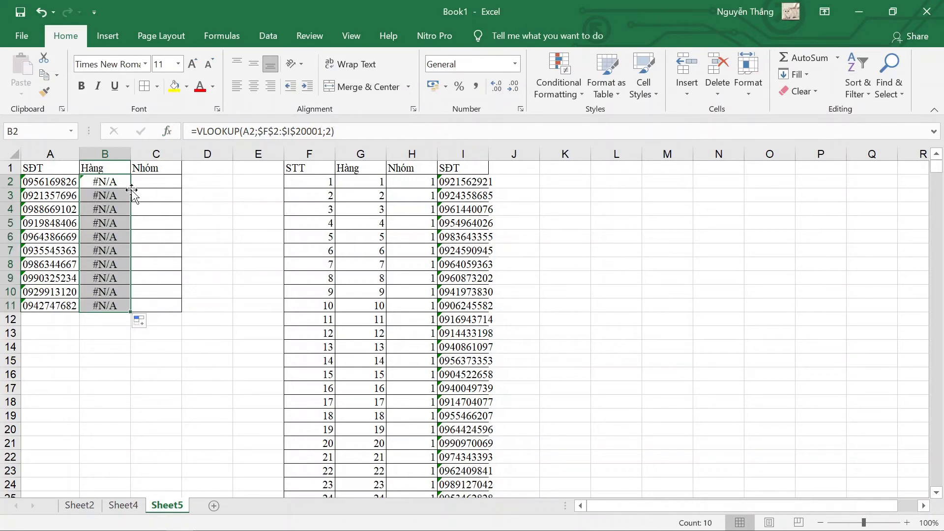
double_click(131, 154)
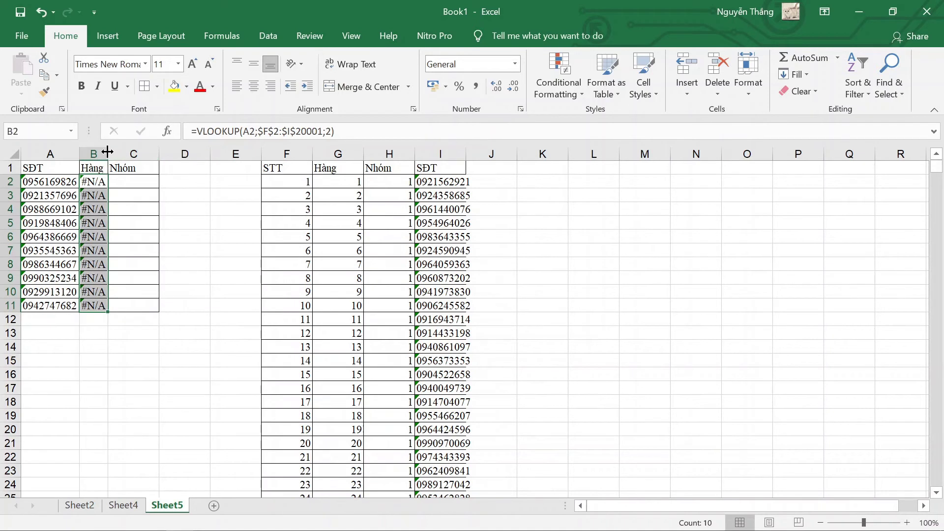
drag(108, 152, 141, 156)
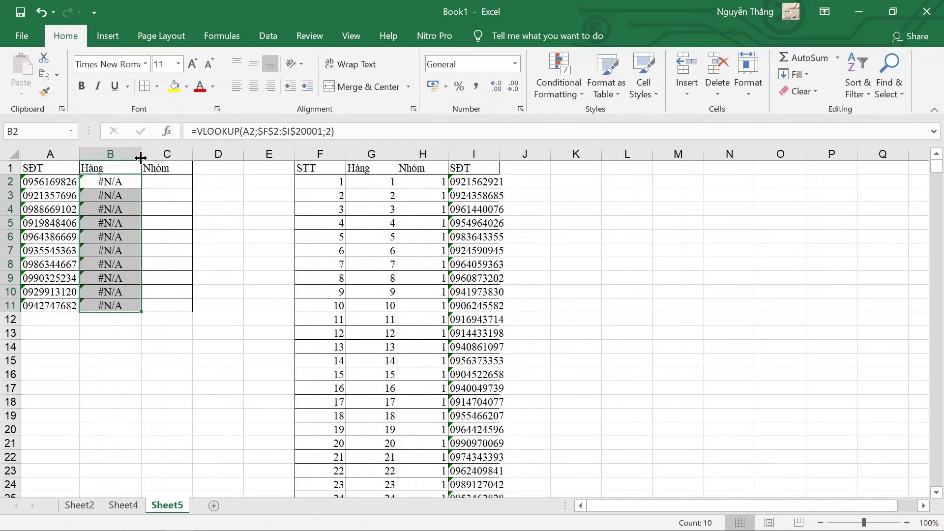
drag(143, 153, 156, 153)
- Clear the #N/A lookup formulas from B2 and B3:B11
drag(335, 131, 192, 134)
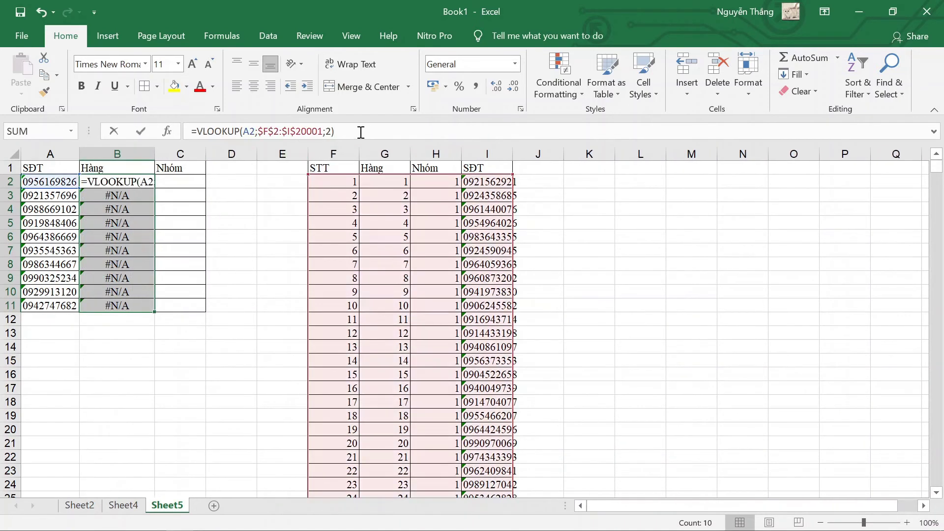
key(Delete)
key(Return)
click(210, 206)
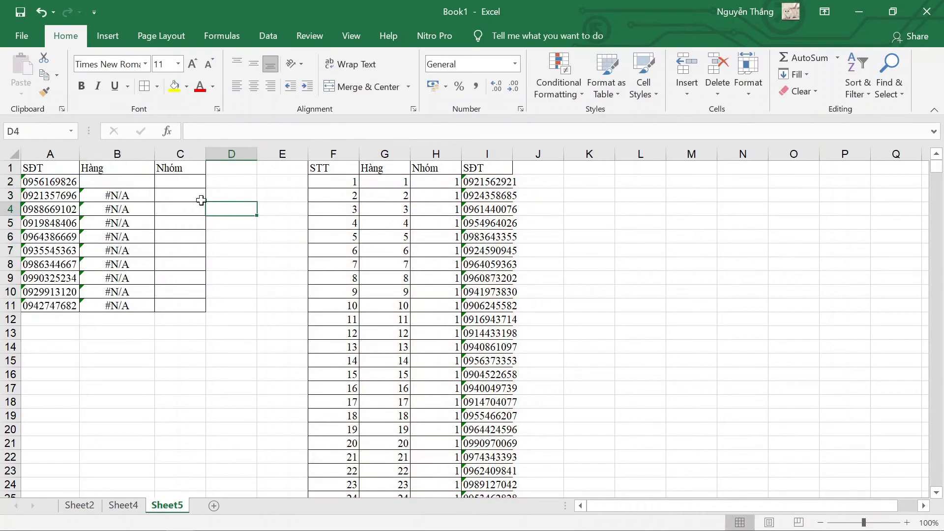
click(128, 182)
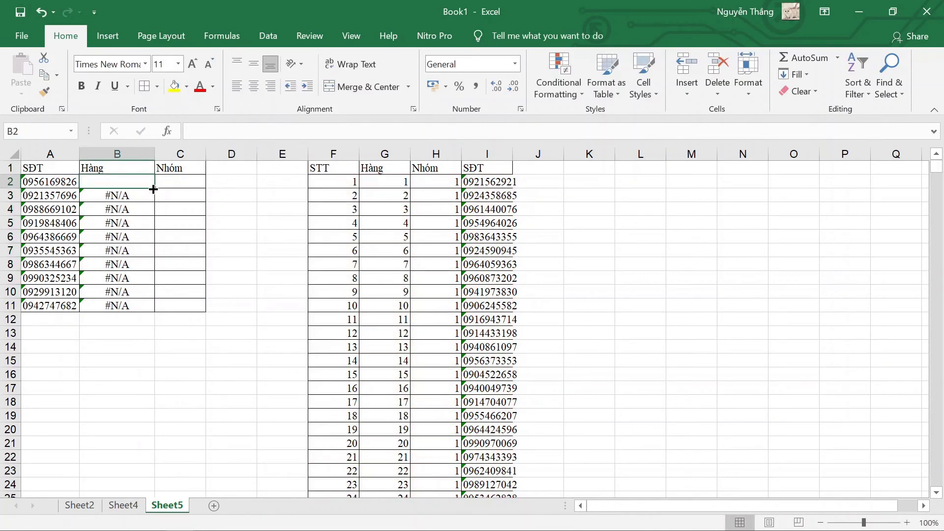
drag(118, 196, 119, 306)
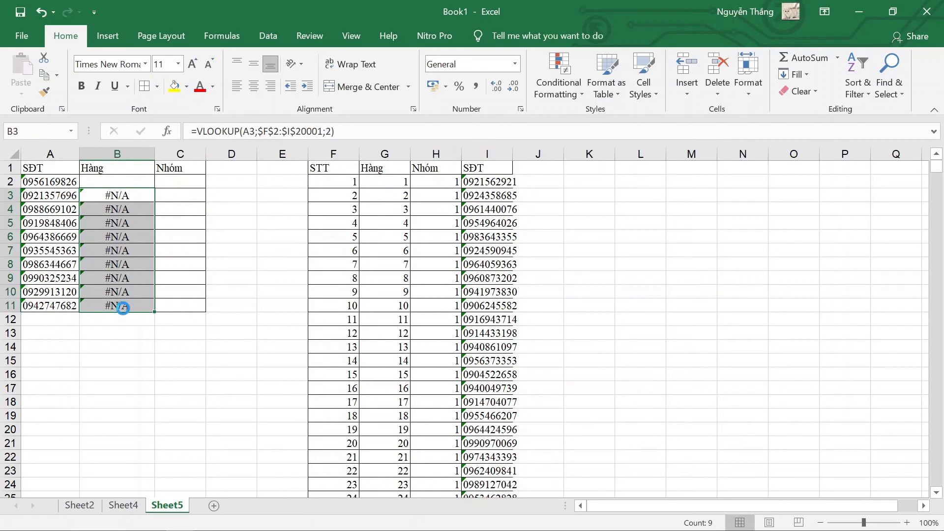
key(Delete)
double_click(92, 184)
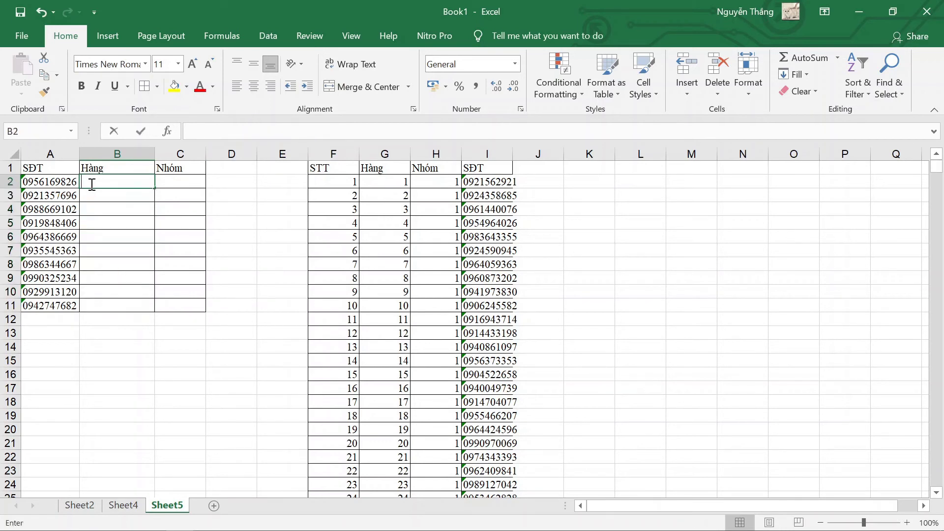
- Enter =VLOOKUP(A2;F2:I20001;4;0) in B2 as an exact-match lookup returning column 4
text(=VL)
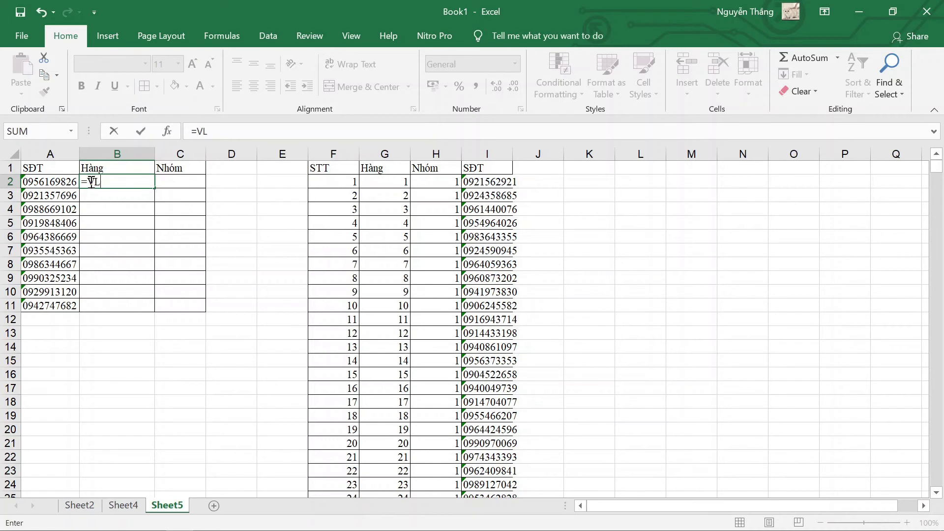
key(Tab)
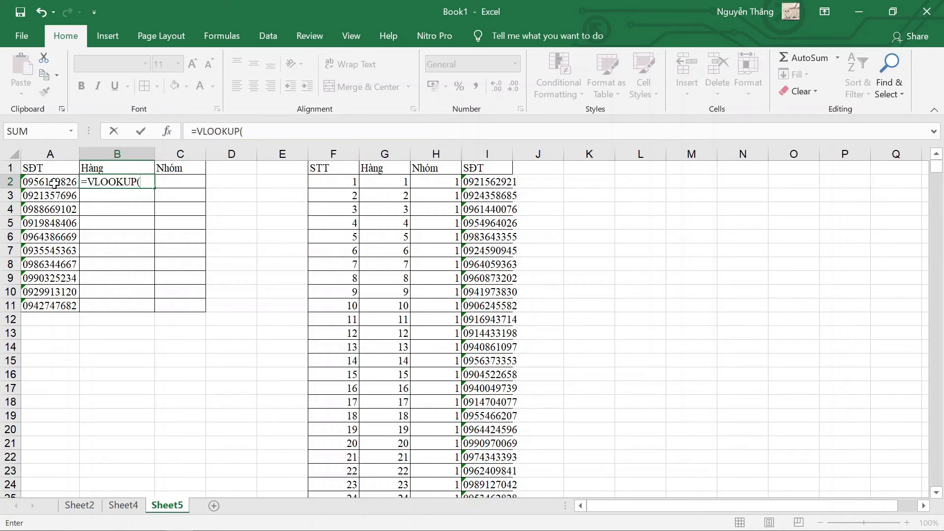
click(55, 183)
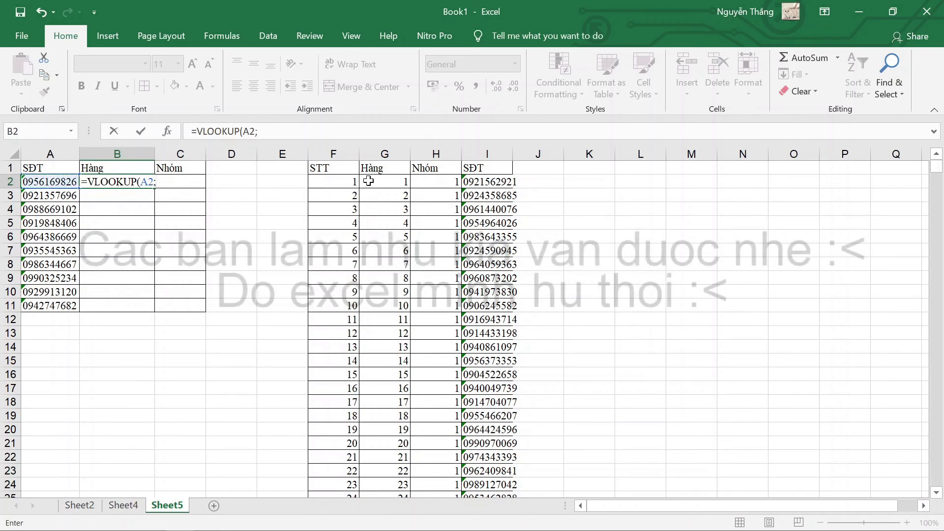
drag(354, 181, 479, 183)
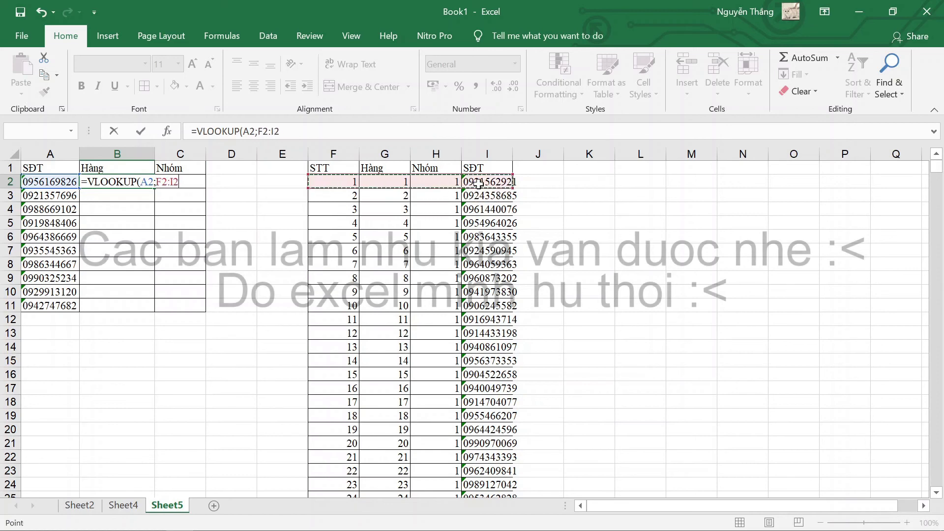
key(ctrl+shift+Down)
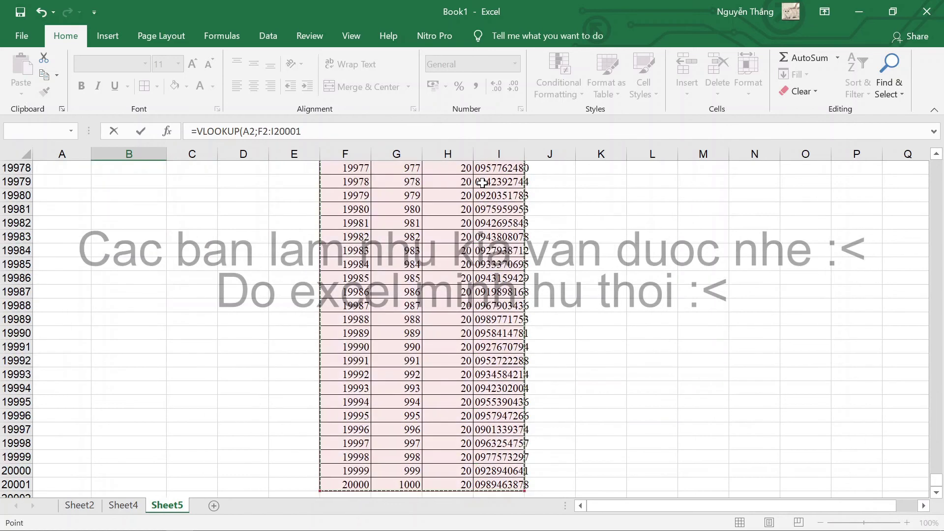
text(;4;0)
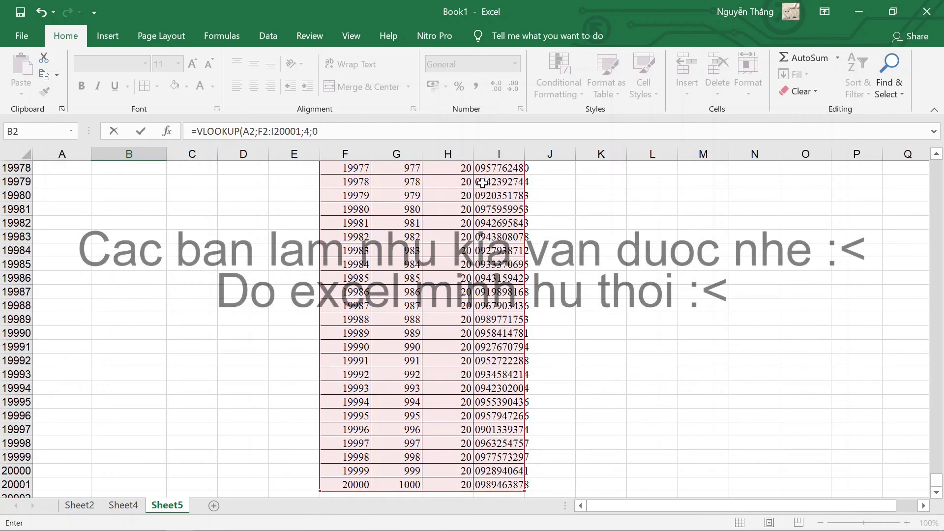
key(Return)
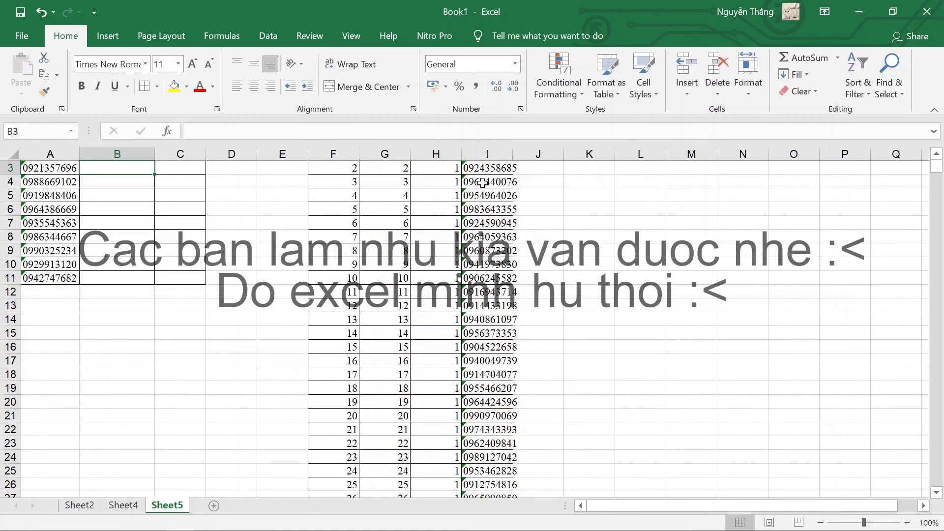
- Reopen B2's formula in the formula bar and select its lookup arguments
click(136, 181)
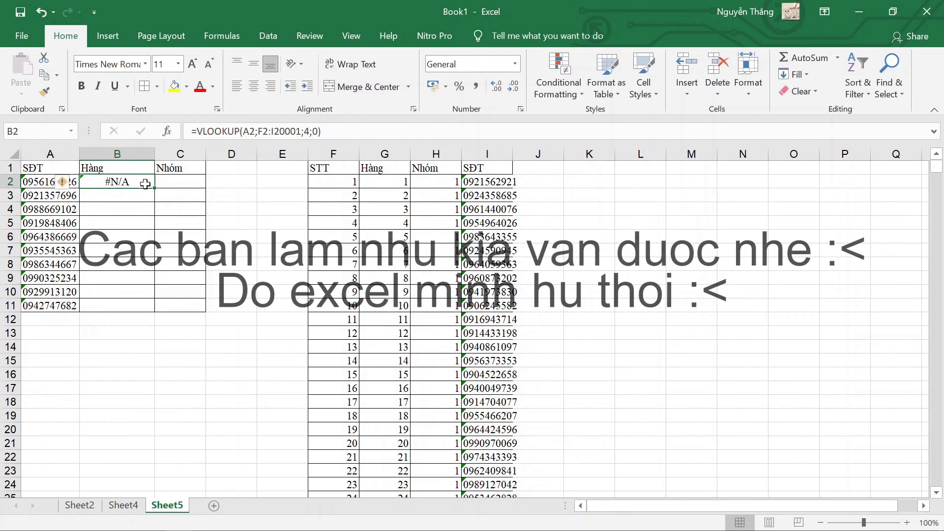
click(338, 129)
drag(321, 132, 245, 132)
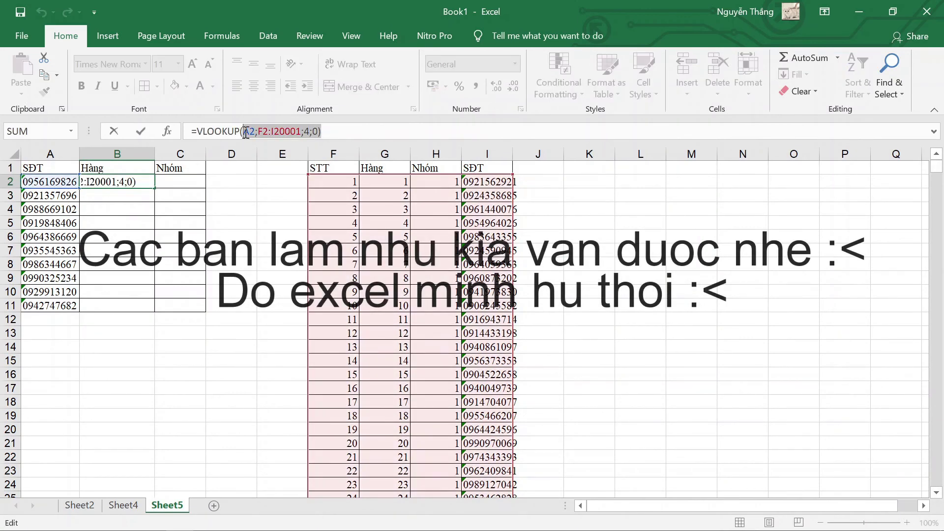